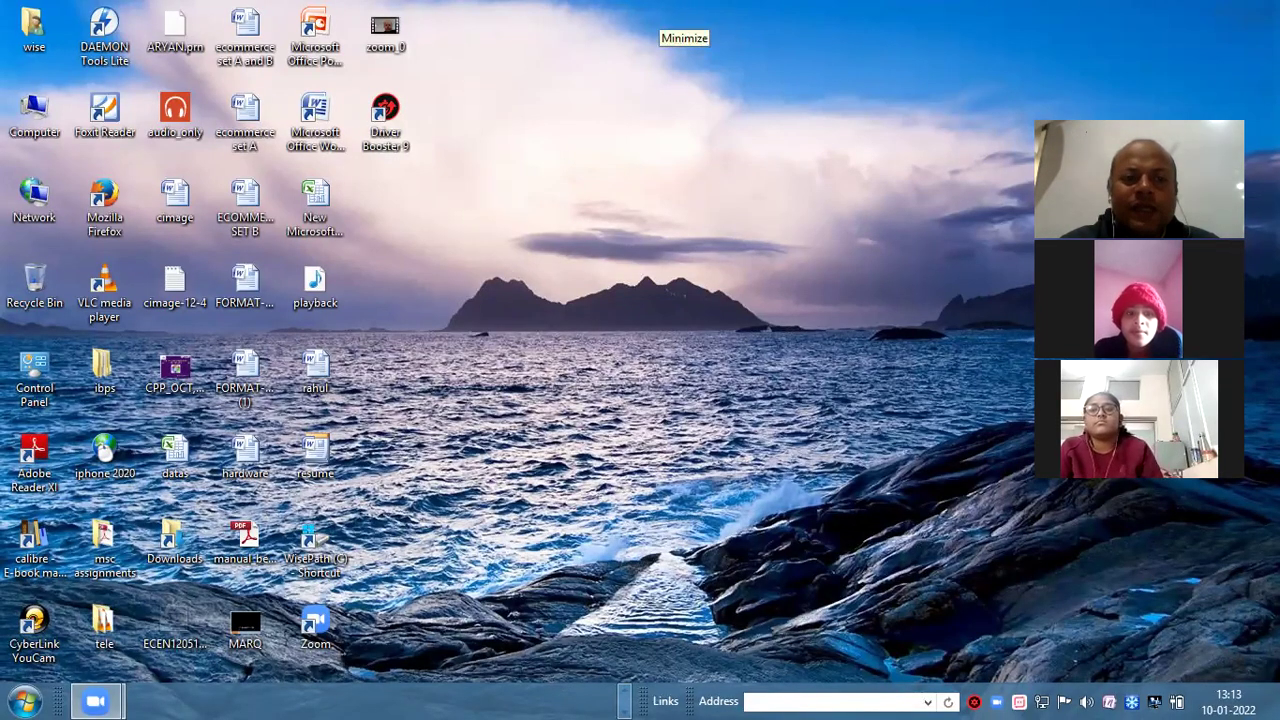
# - Open the New Microsoft Office Excel Worksheet file from the desktop in Excel
pyautogui.doubleClick(314, 200)
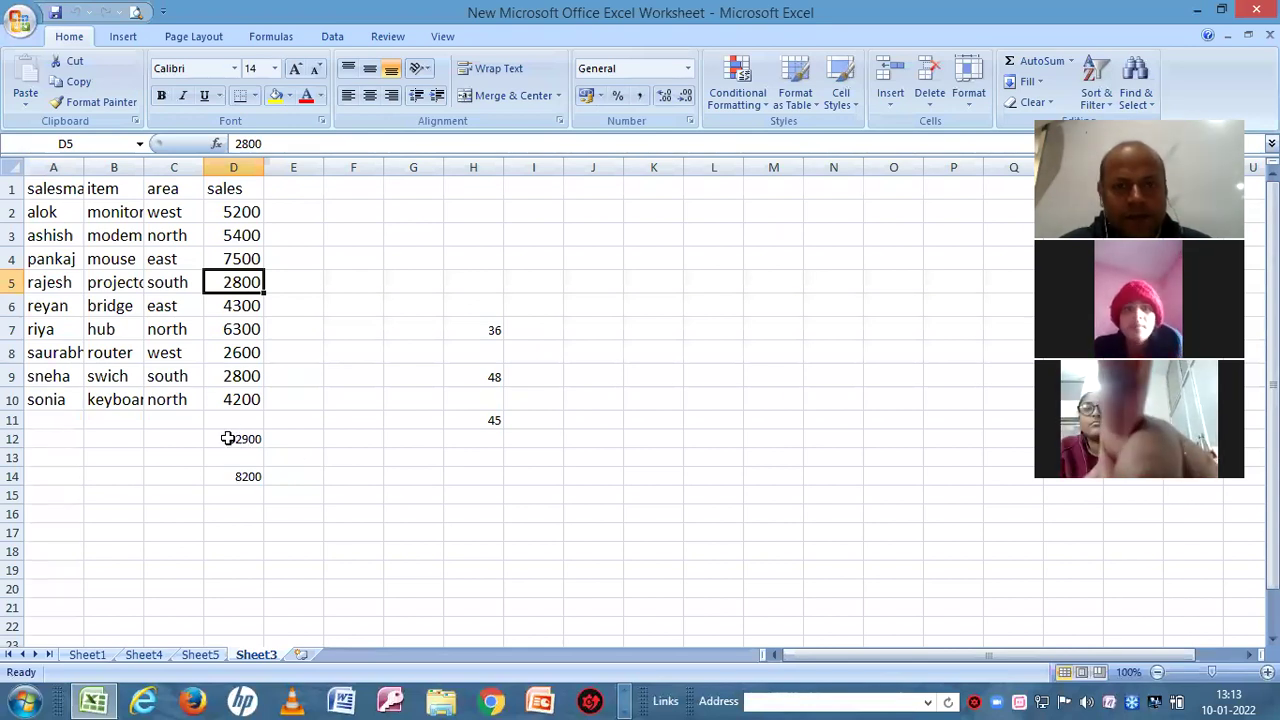
# - Clear the 32900 total in D12:H13 and the CEILING results in H7:H10, keeping 45 in H11
pyautogui.moveTo(228, 438); pyautogui.dragTo(516, 455)
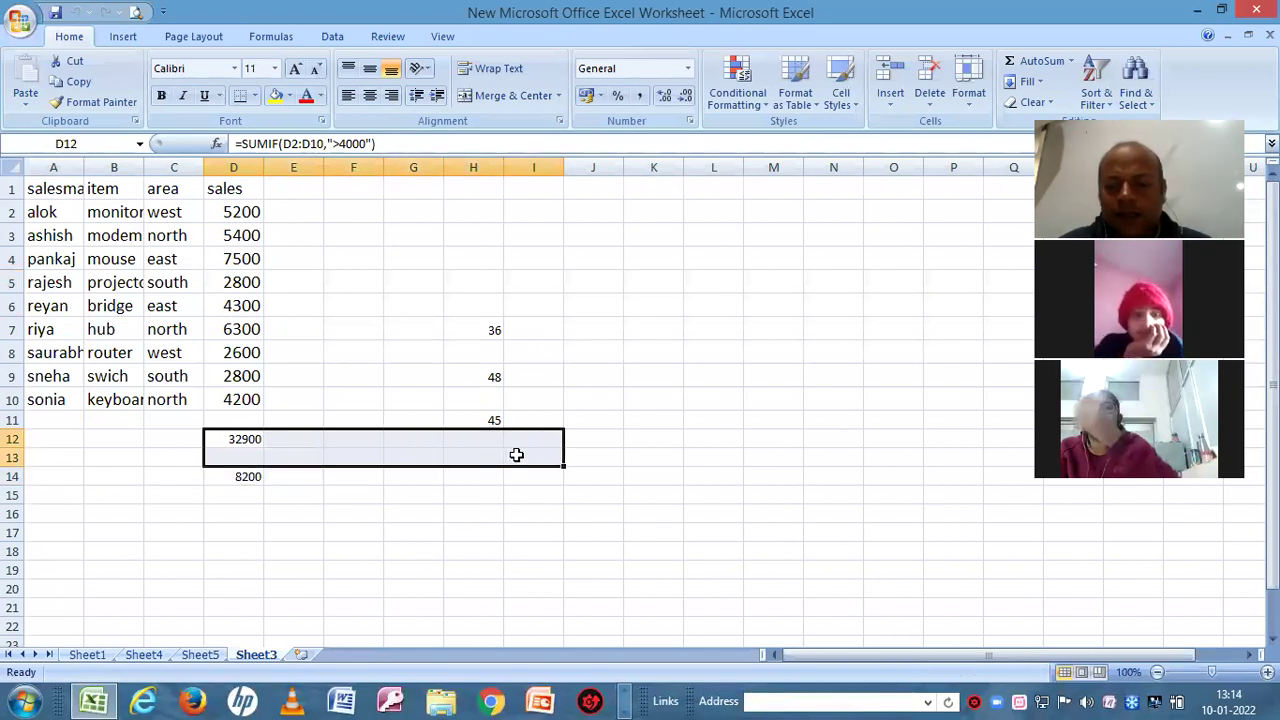
pyautogui.press('Delete')
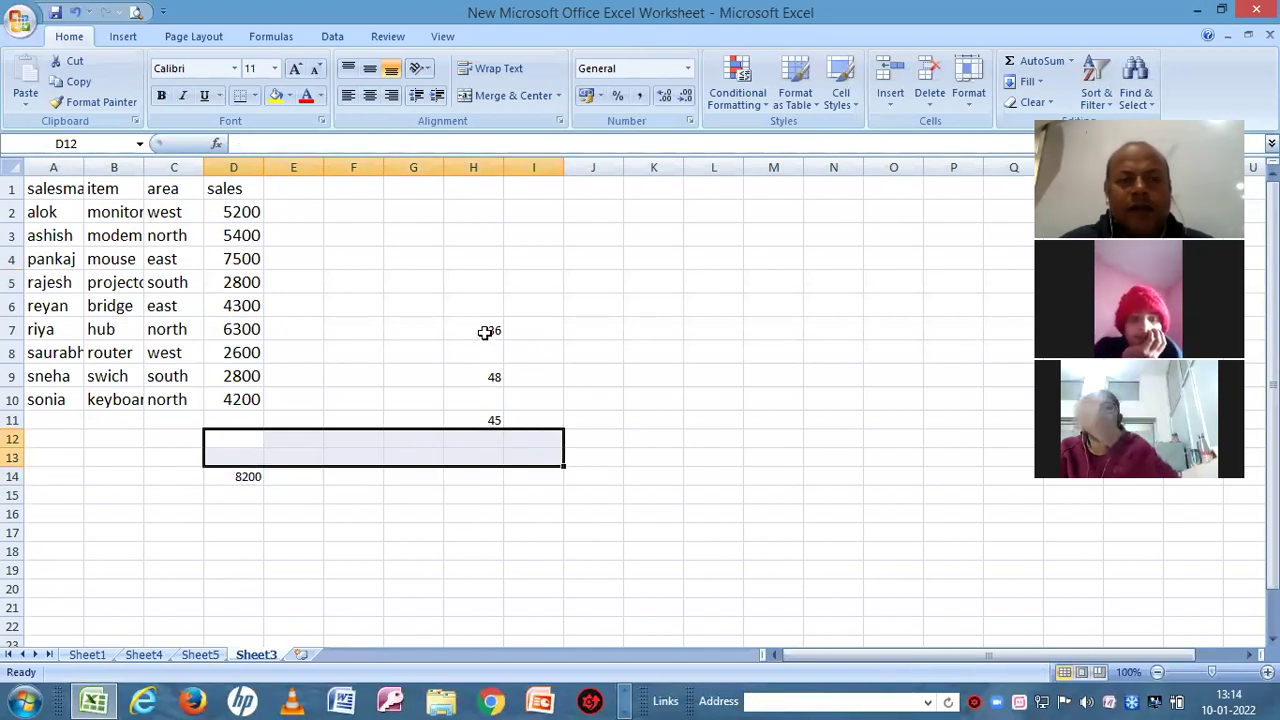
pyautogui.click(491, 328)
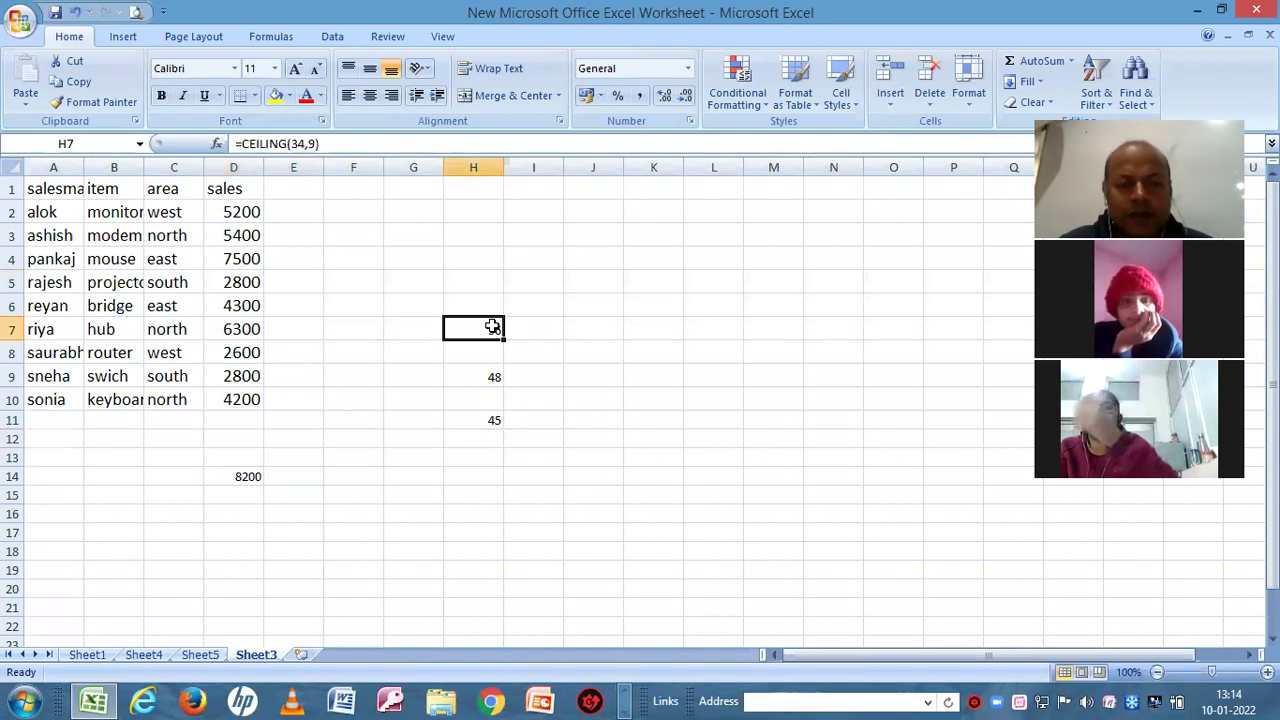
pyautogui.moveTo(492, 326); pyautogui.dragTo(492, 403)
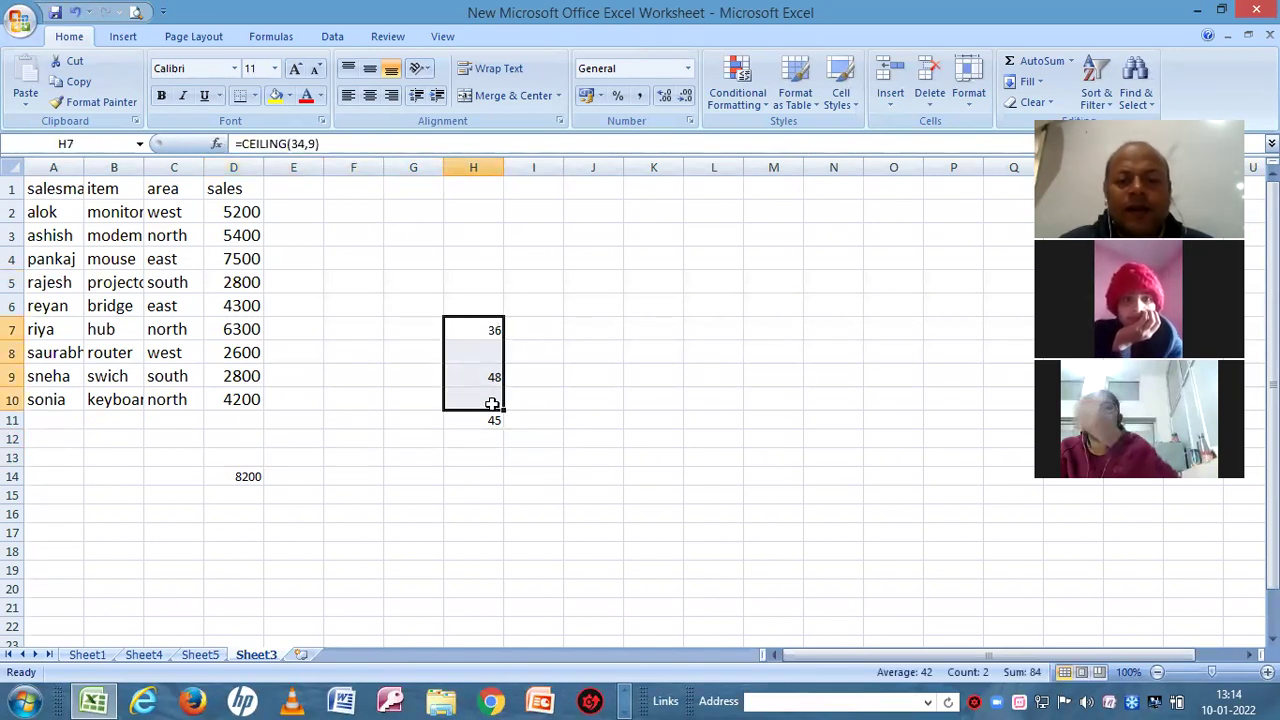
pyautogui.press('Delete')
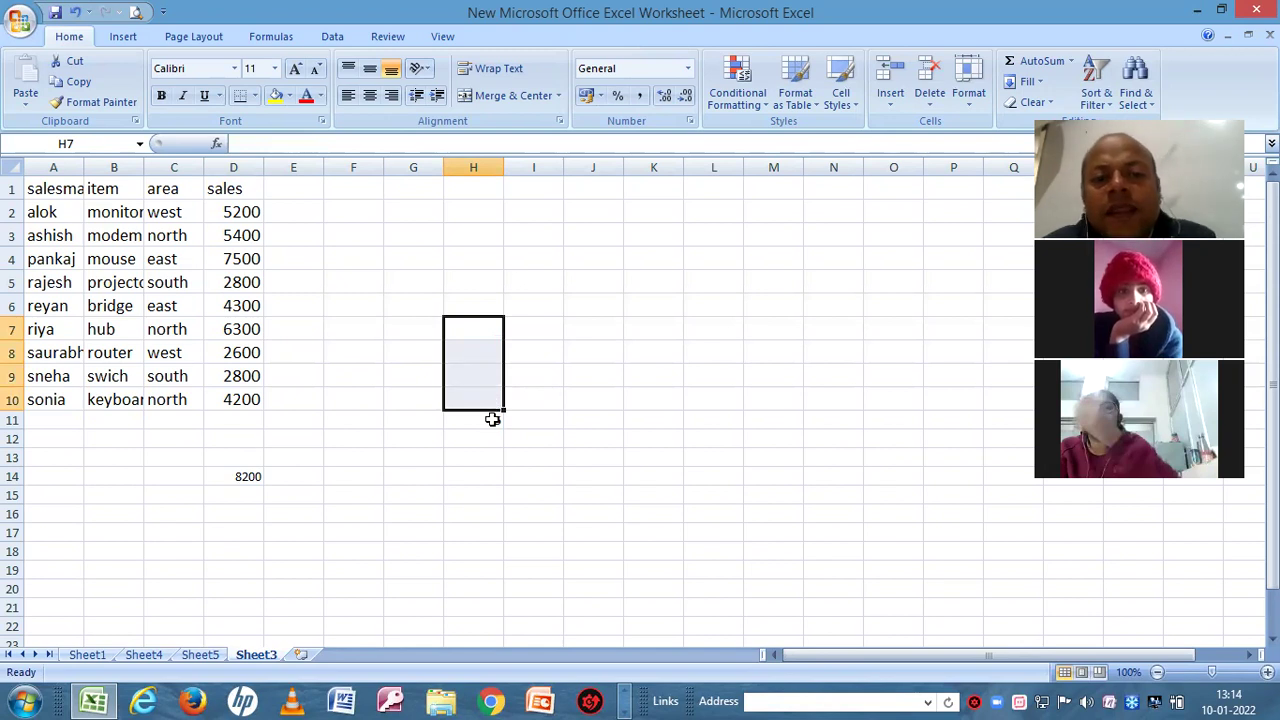
pyautogui.click(492, 419)
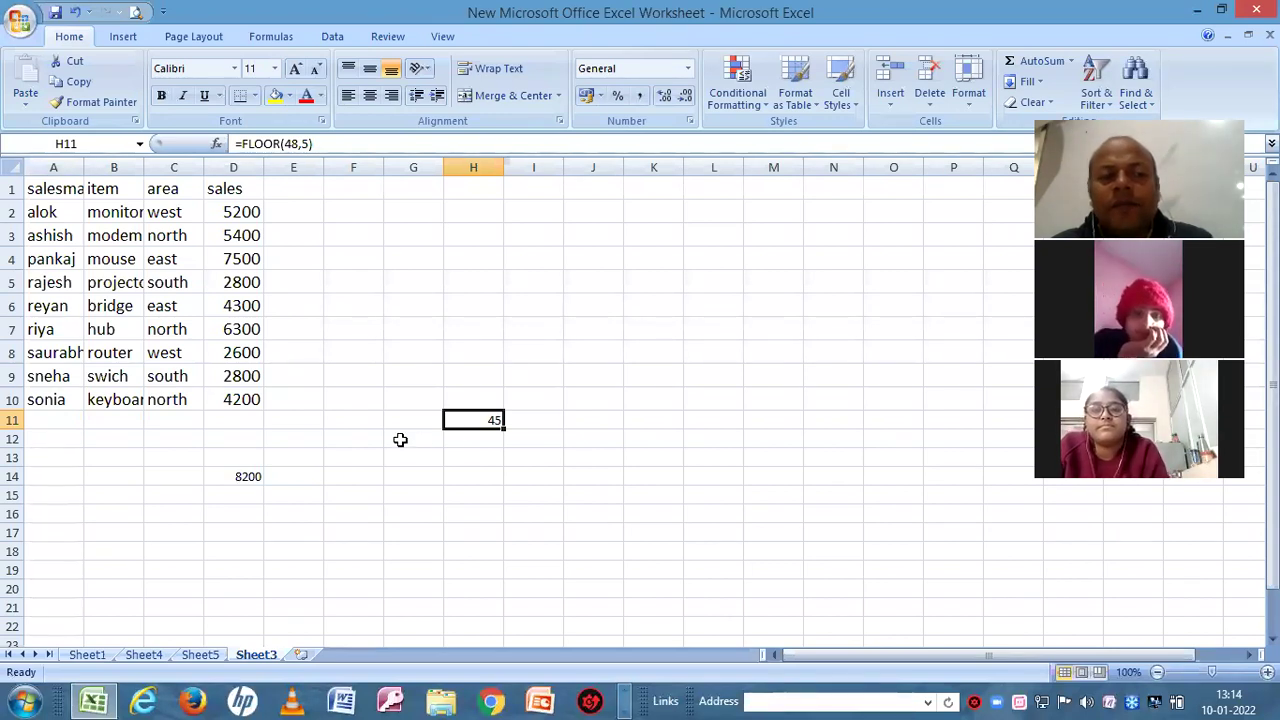
# - Fill row 11 with a salesman's name, item router, area south and sales 6500
pyautogui.click(38, 419)
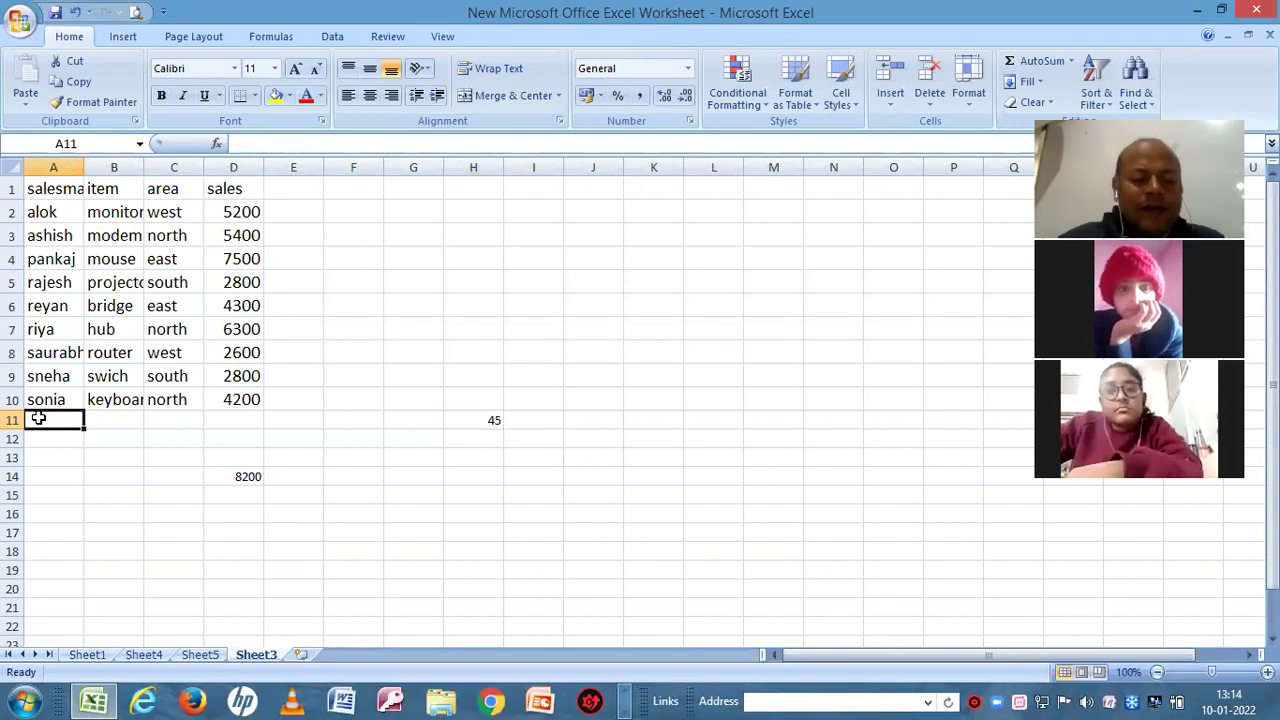
pyautogui.write('rahu')
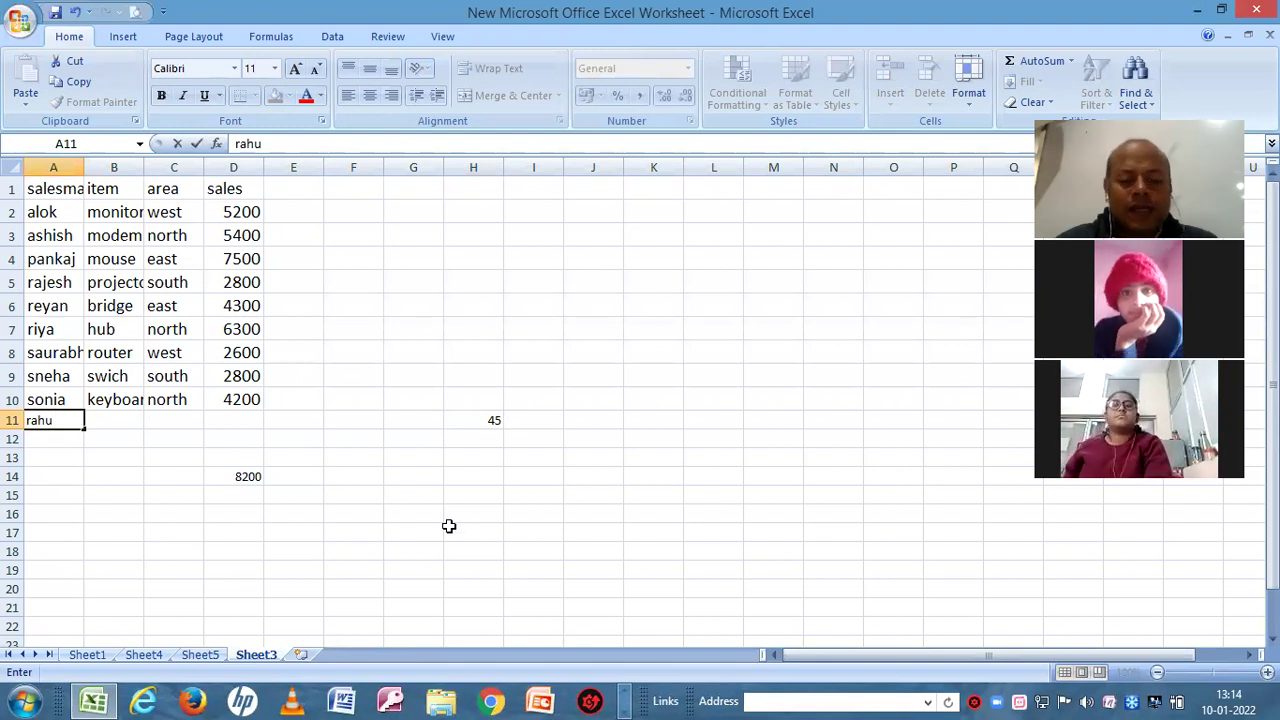
pyautogui.write('l')
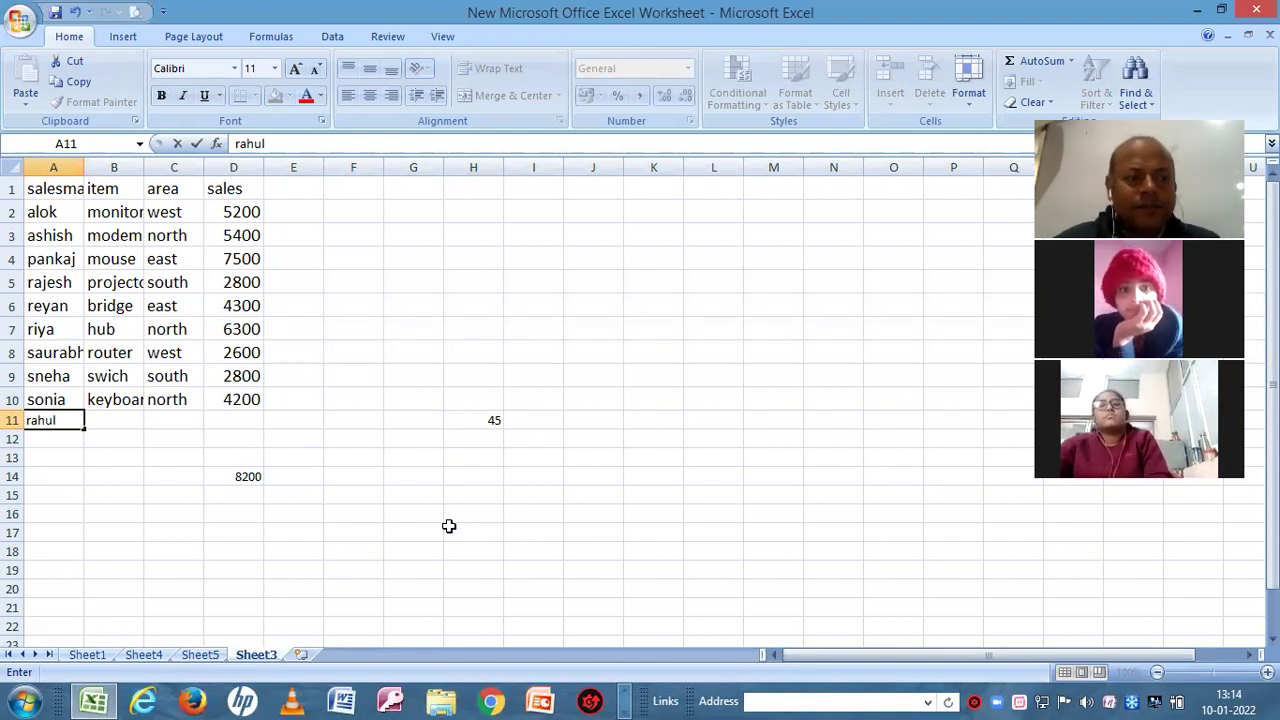
pyautogui.press('Tab')
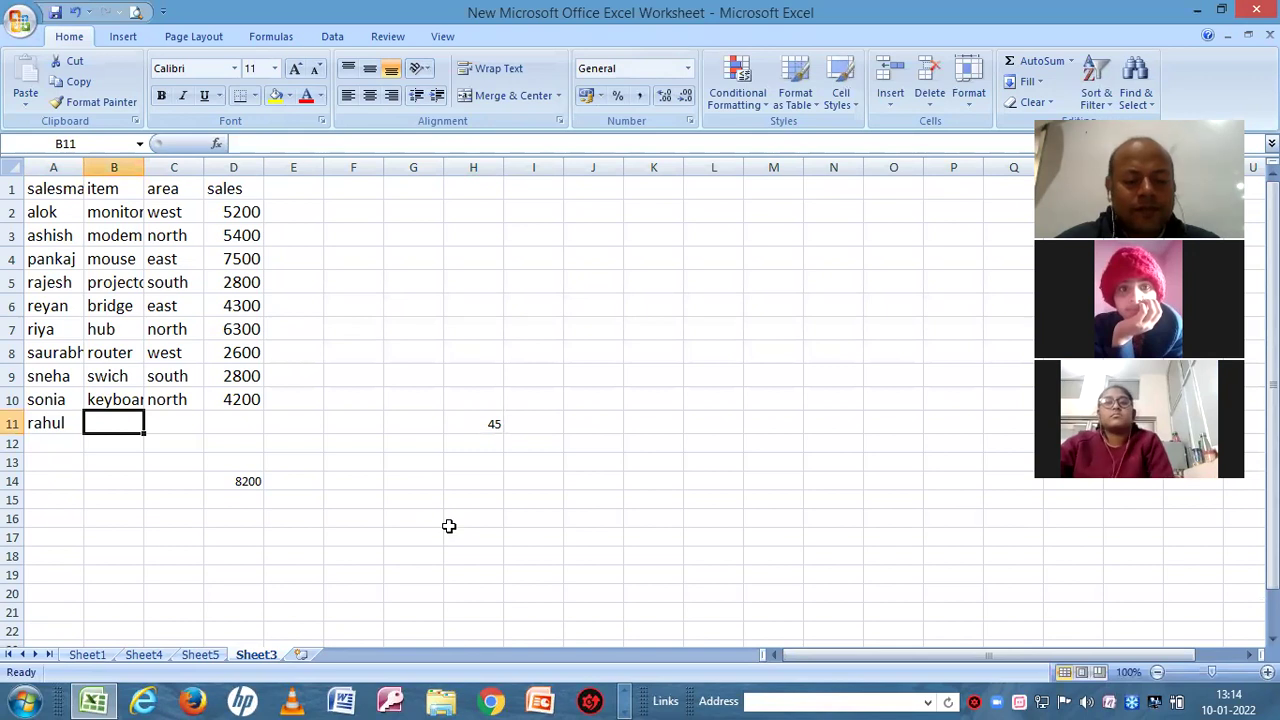
pyautogui.write('router')
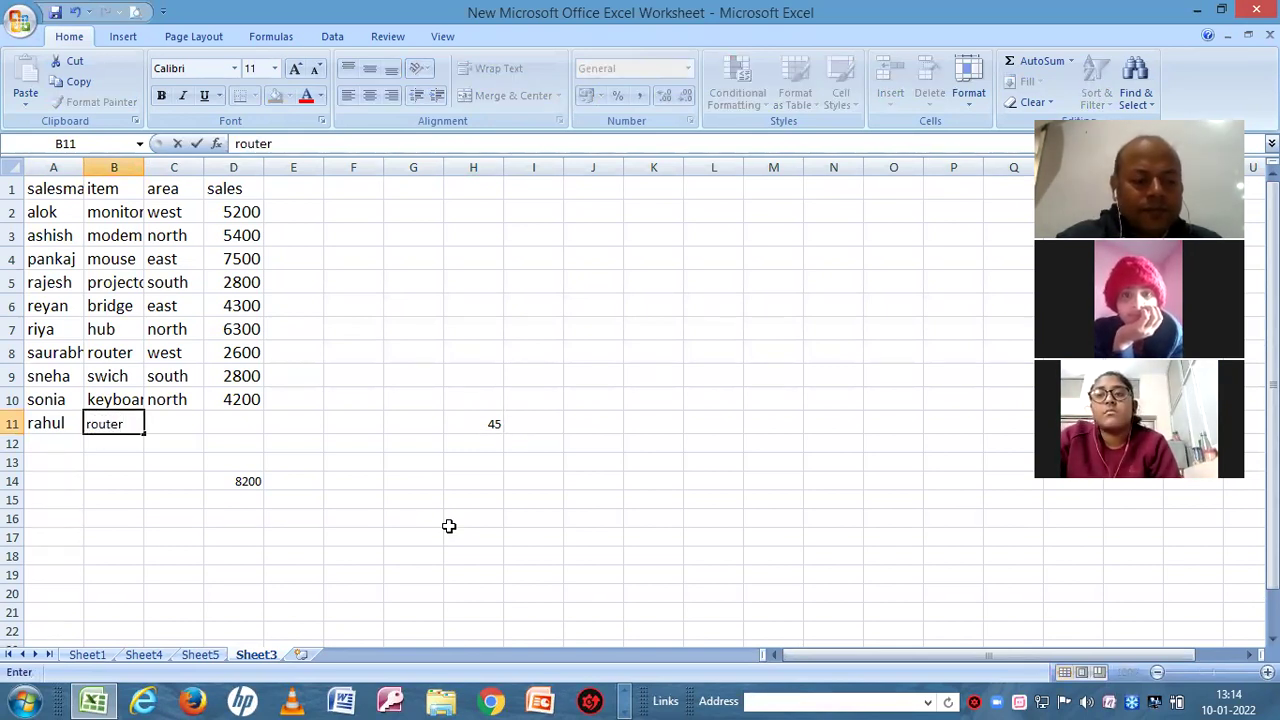
pyautogui.press('Tab')
pyautogui.write('s')
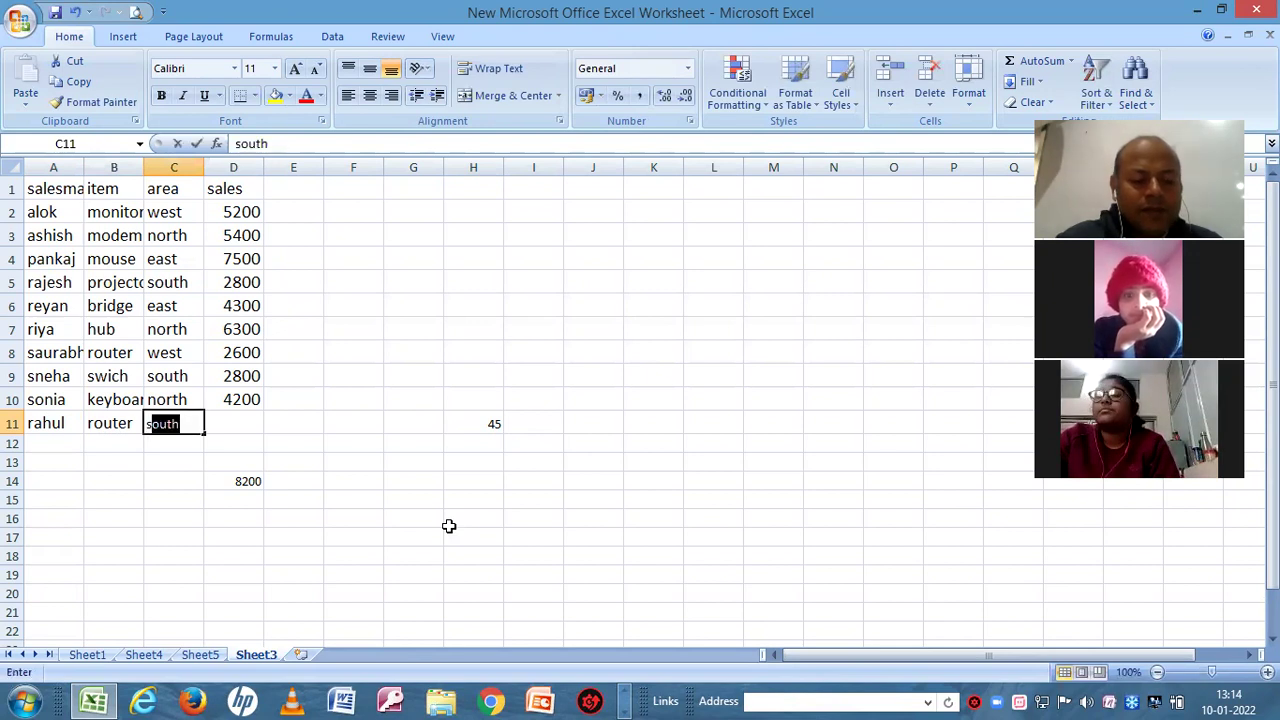
pyautogui.write('outh')
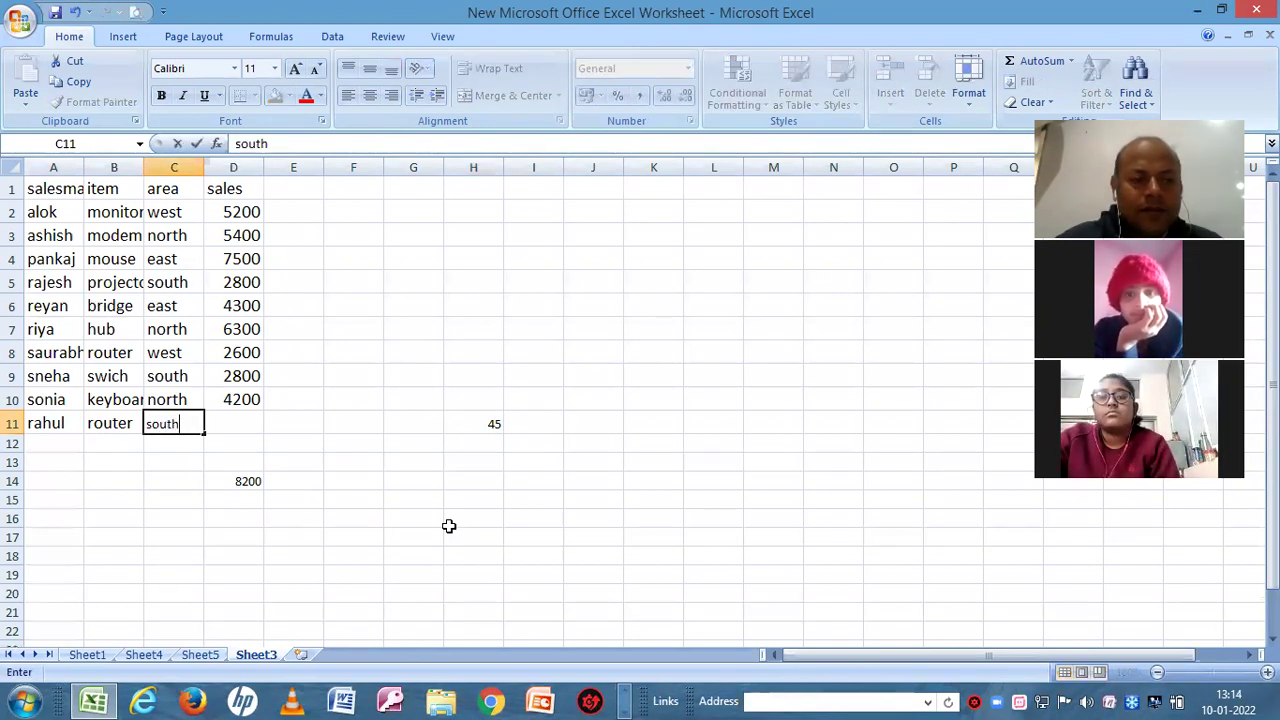
pyautogui.press('Tab')
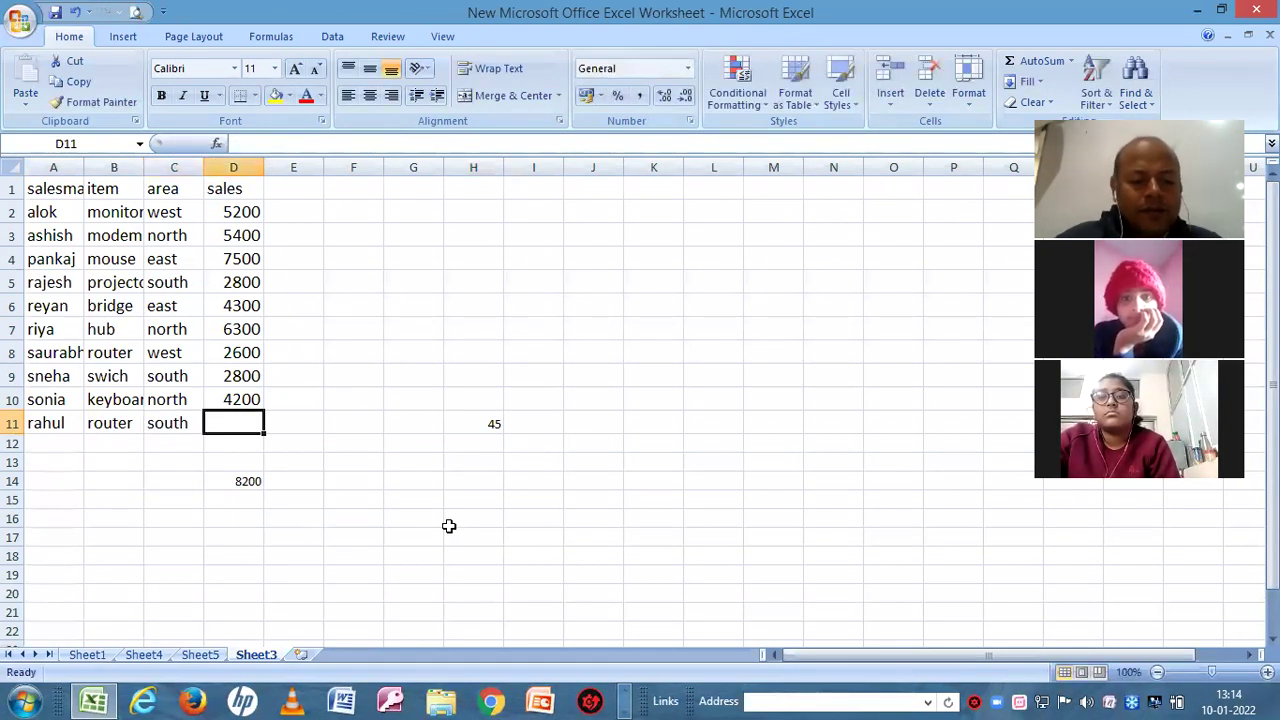
pyautogui.write('6500')
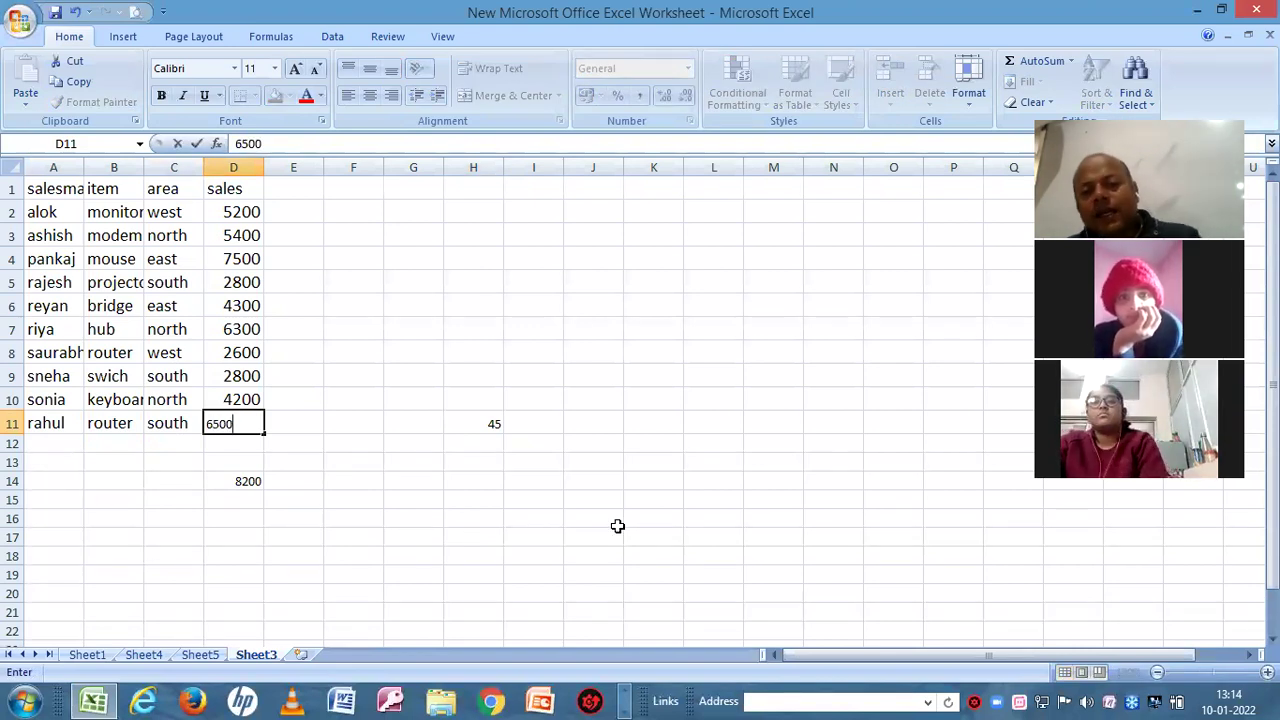
pyautogui.click(567, 567)
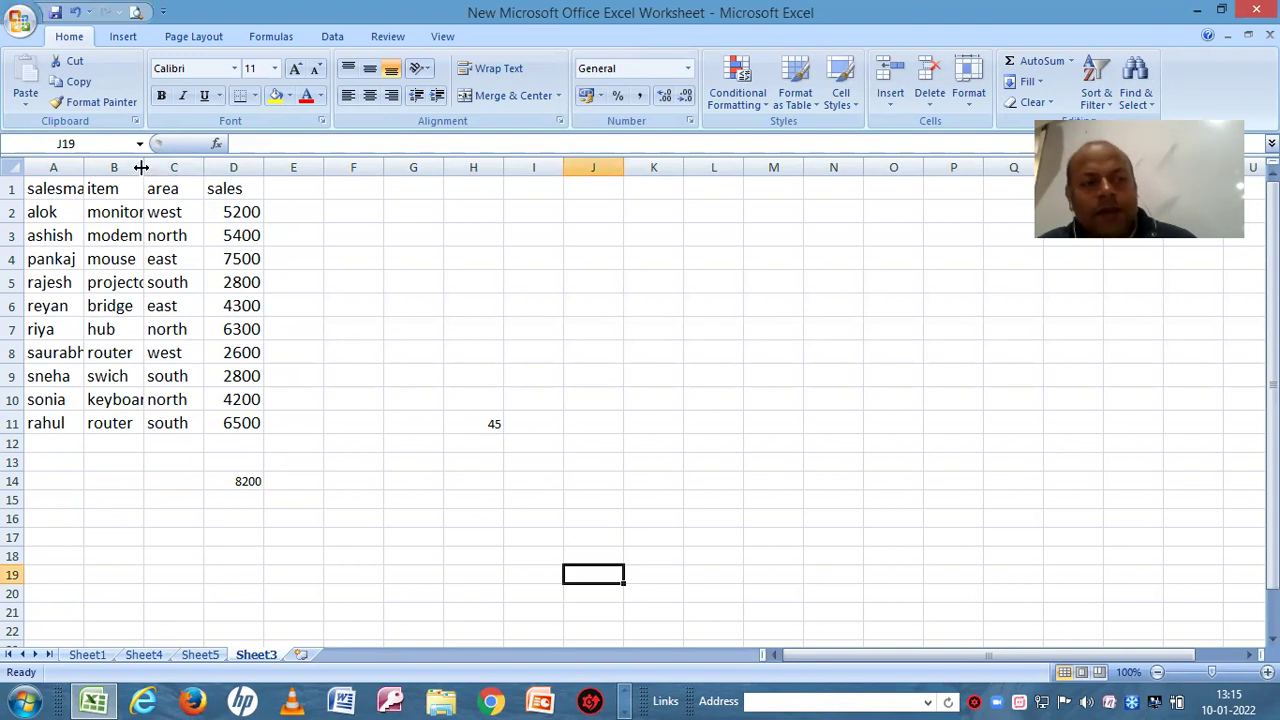
# - Widen column B for the item names and column A for the salesman heading
pyautogui.moveTo(142, 167); pyautogui.dragTo(177, 160)
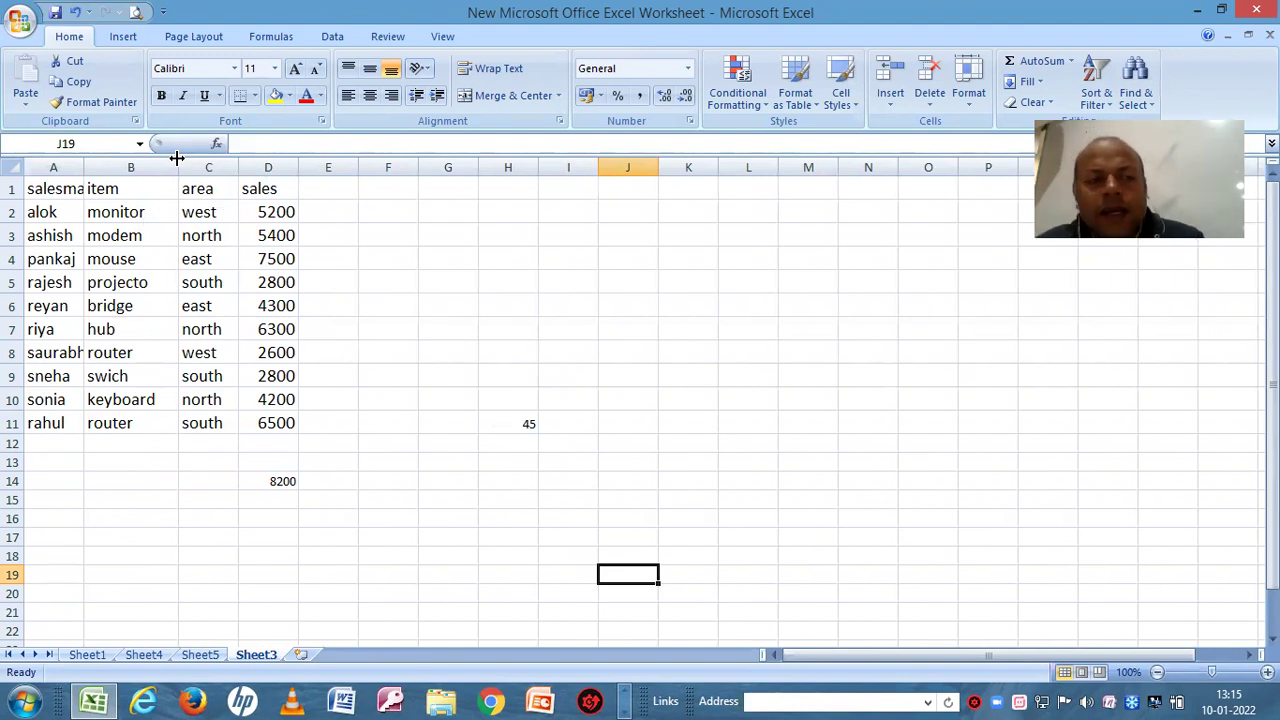
pyautogui.click(52, 190)
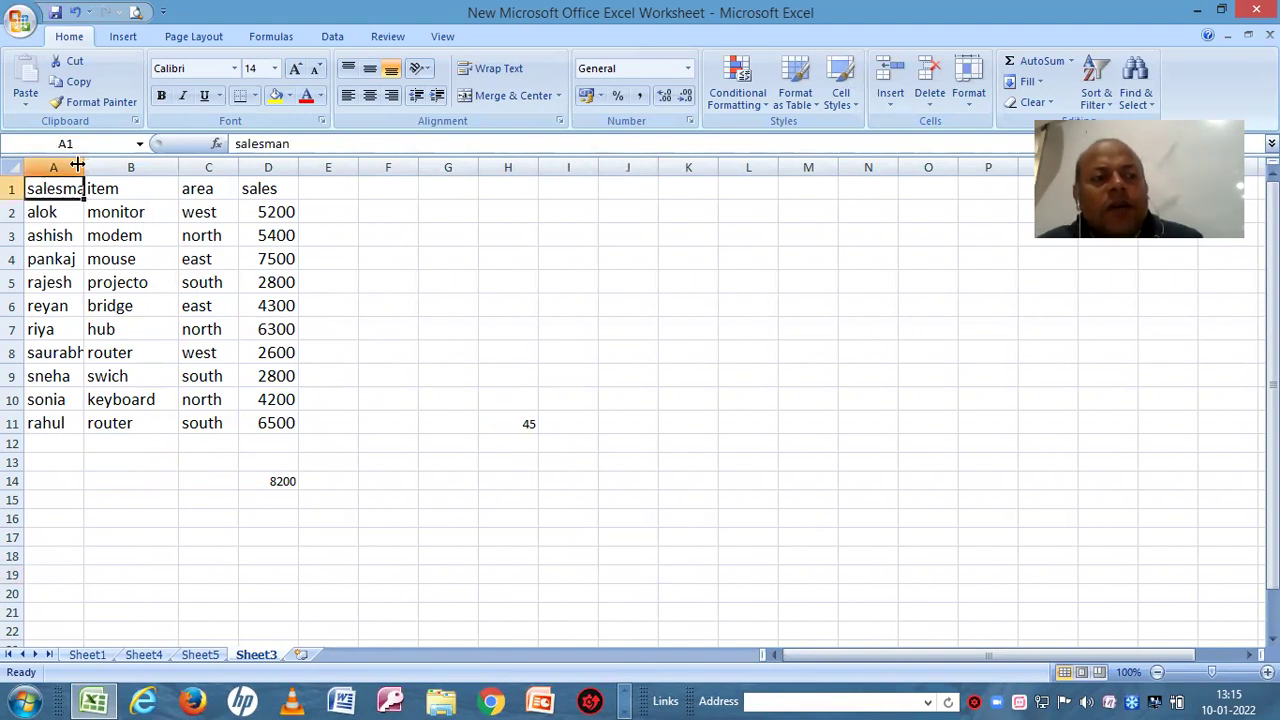
pyautogui.moveTo(82, 166); pyautogui.dragTo(97, 166)
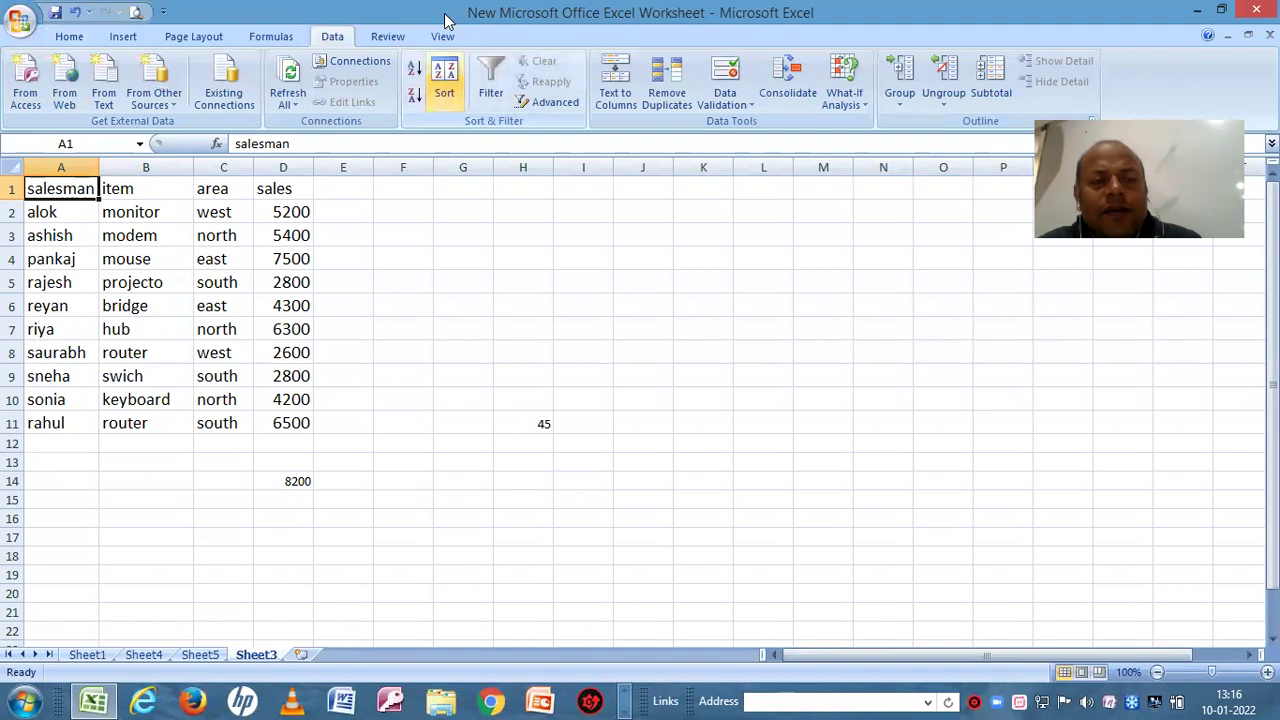
# - Sort the table by the salesman column, Values, A to Z
pyautogui.click(444, 82)
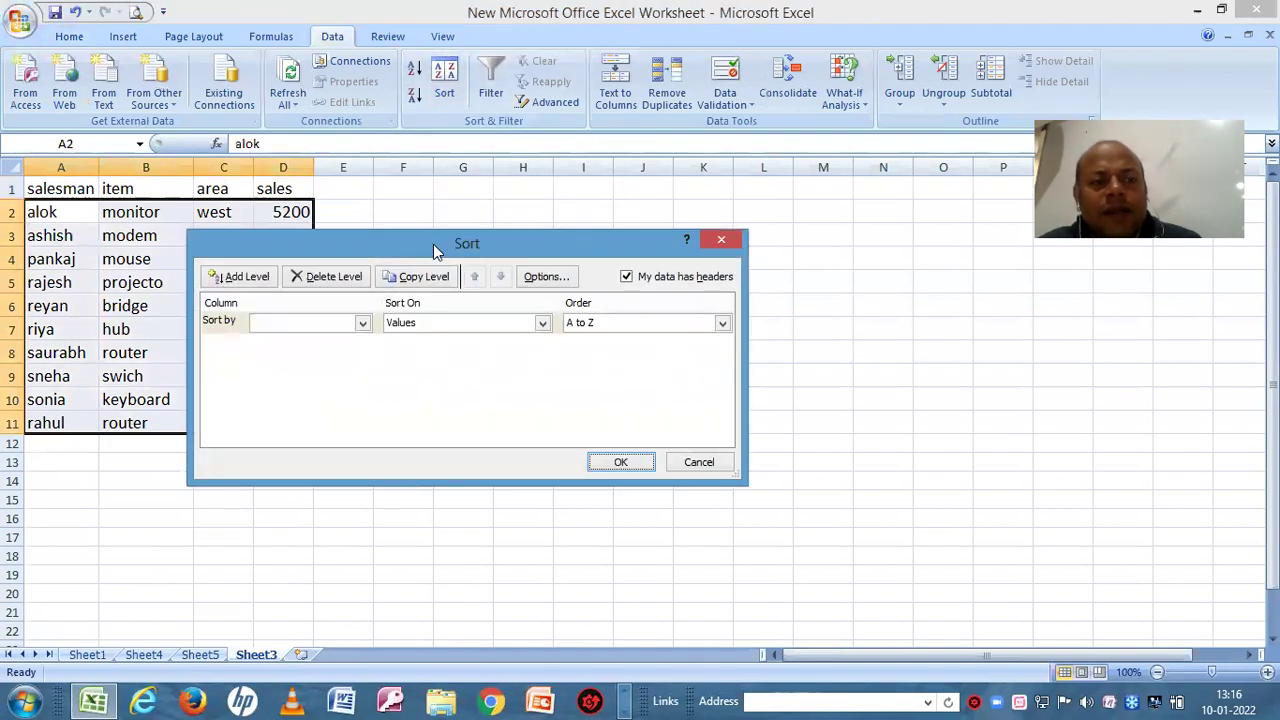
pyautogui.click(362, 323)
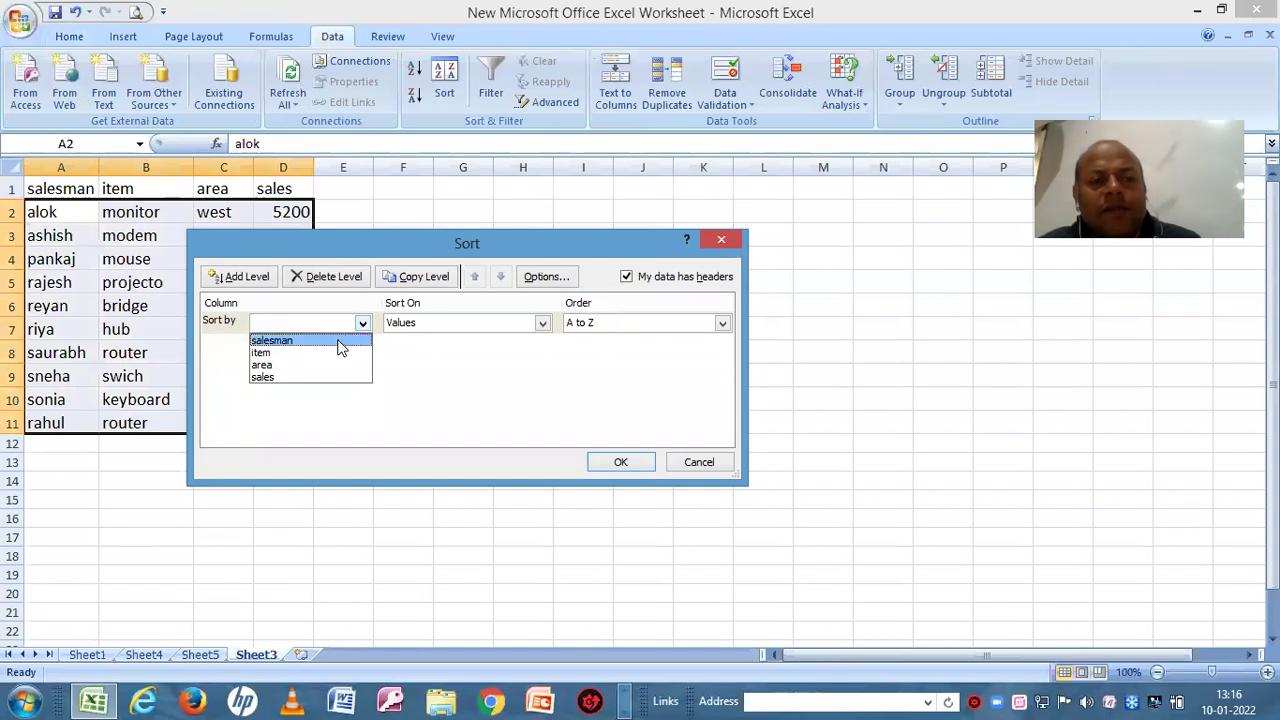
pyautogui.click(338, 342)
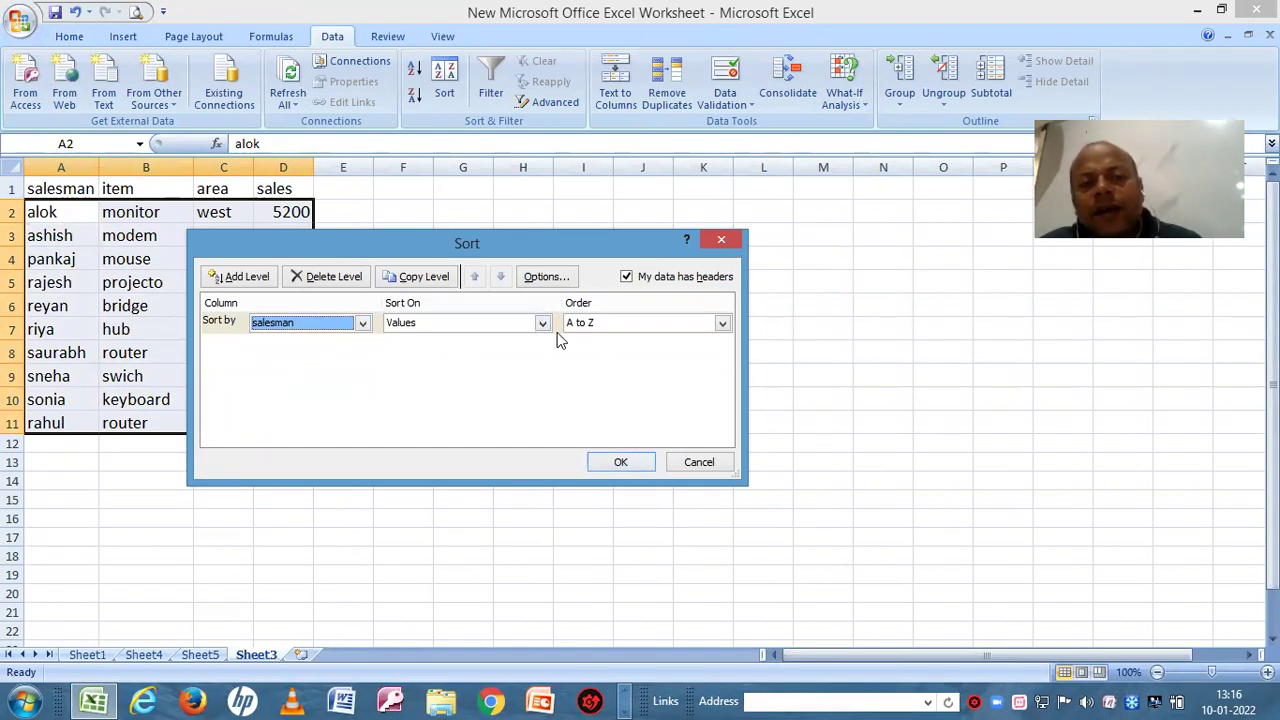
pyautogui.click(621, 463)
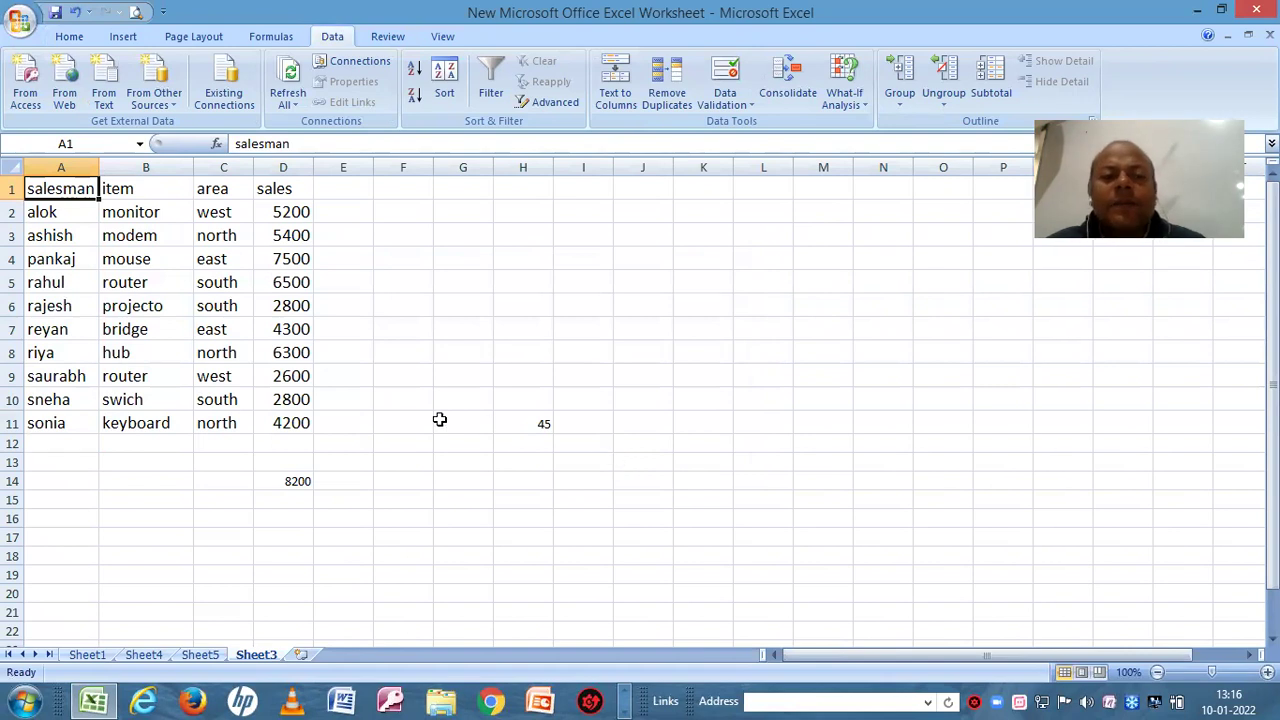
pyautogui.click(454, 487)
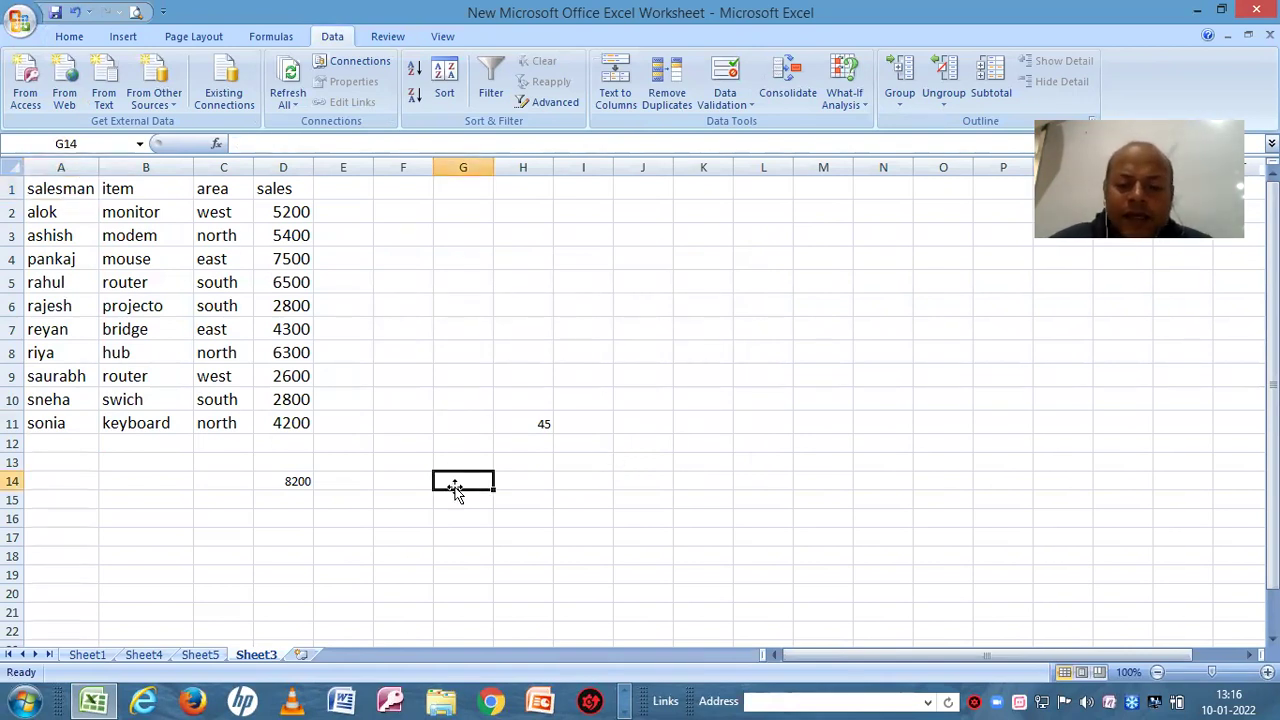
# - In G14, enter a VLOOKUP of a salesman's name over A1:D11, column 4, returning 2600
pyautogui.write('=')
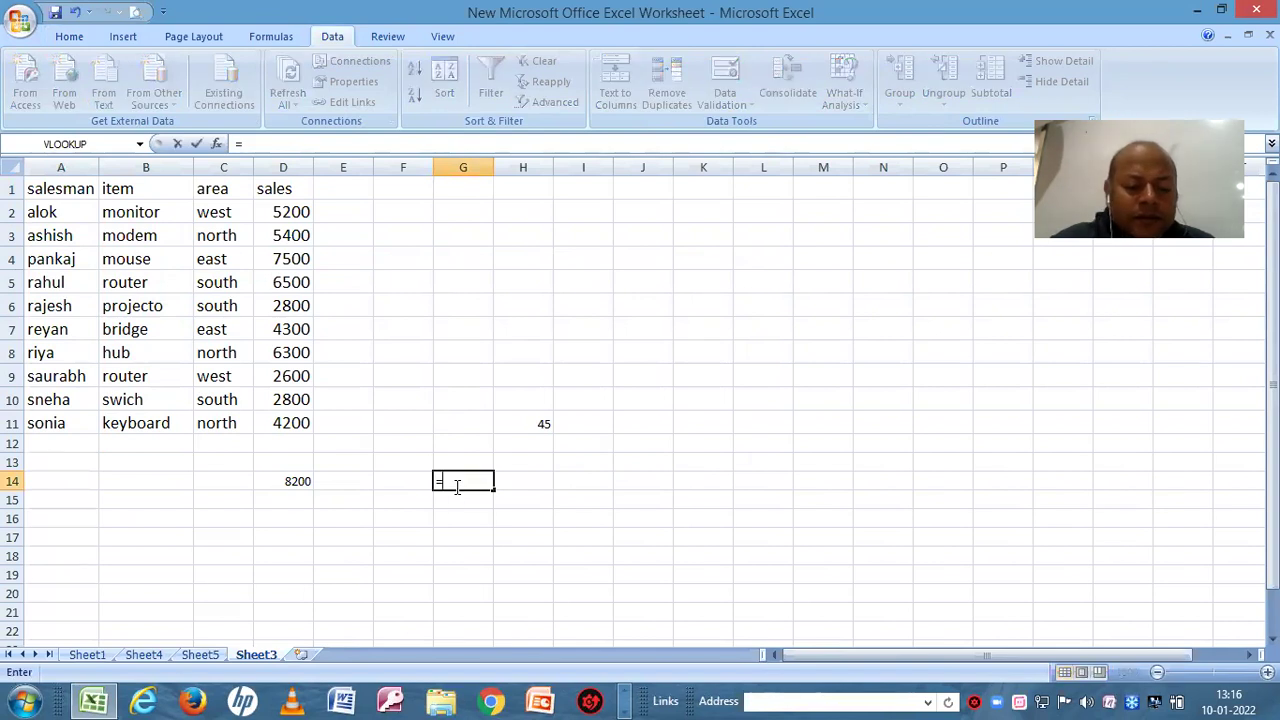
pyautogui.write('vloo')
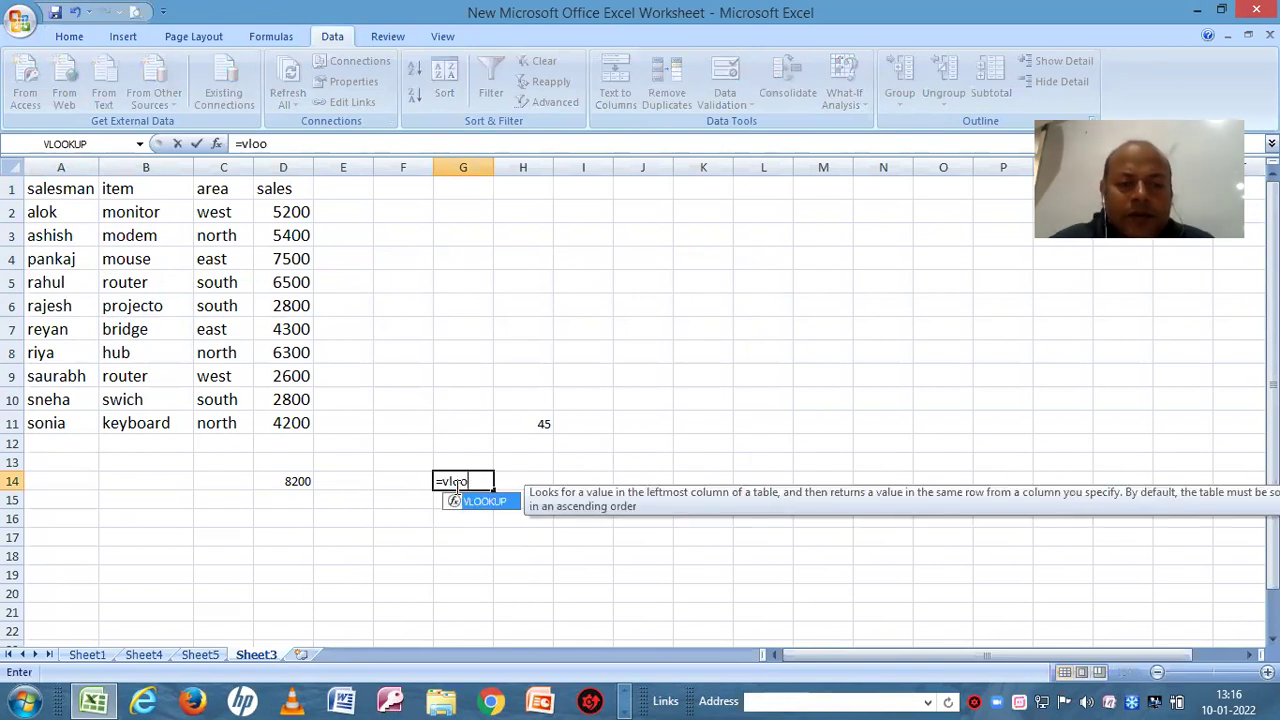
pyautogui.write('kup')
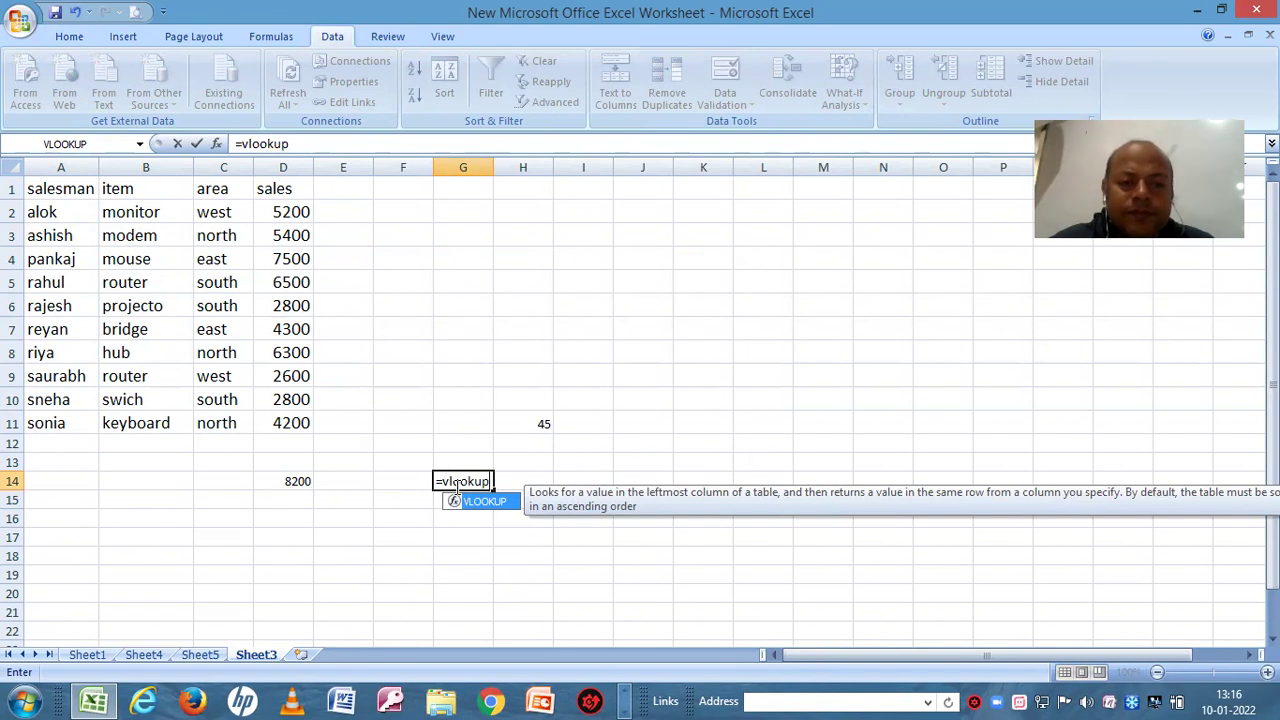
pyautogui.write('(')
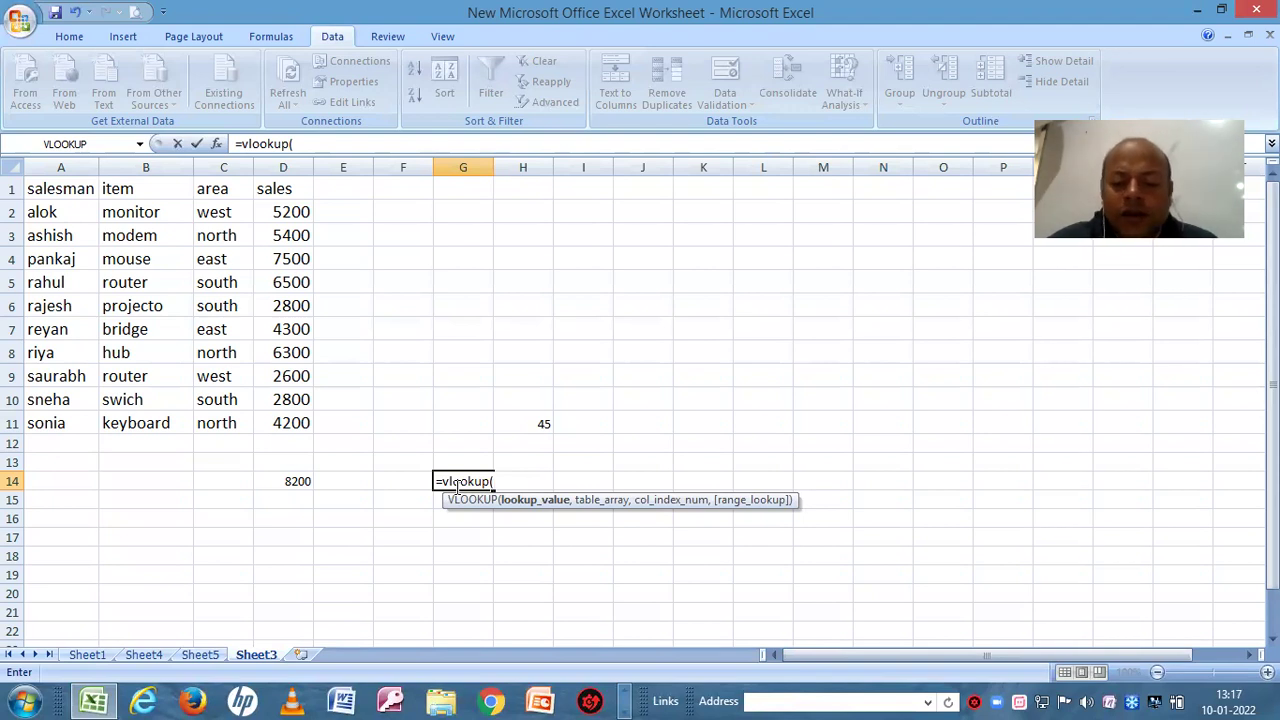
pyautogui.write('"')
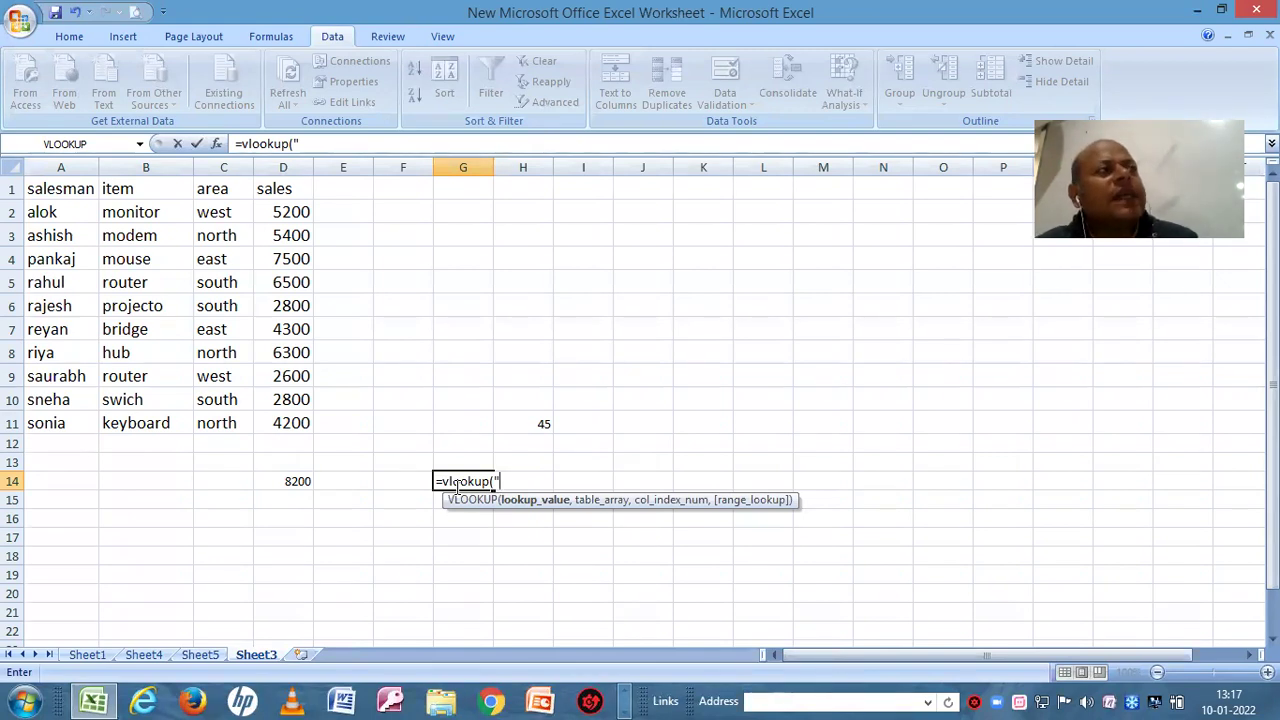
pyautogui.write('saurabh"')
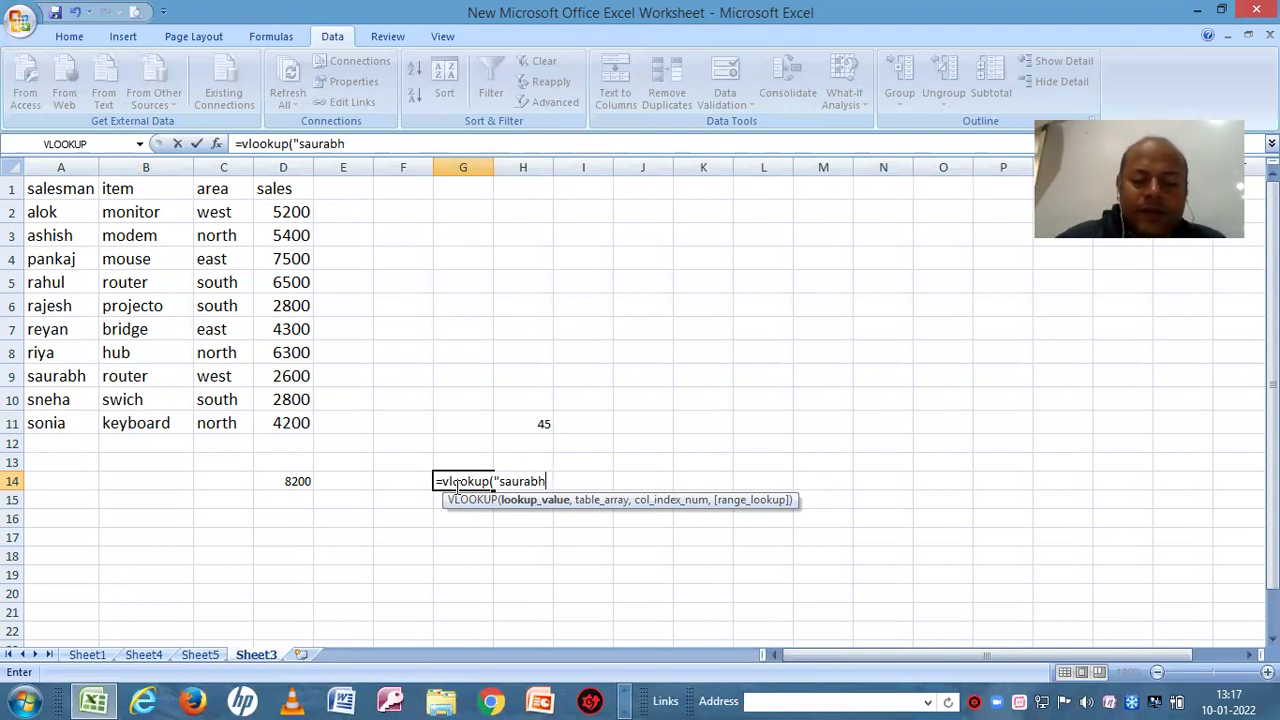
pyautogui.write(',')
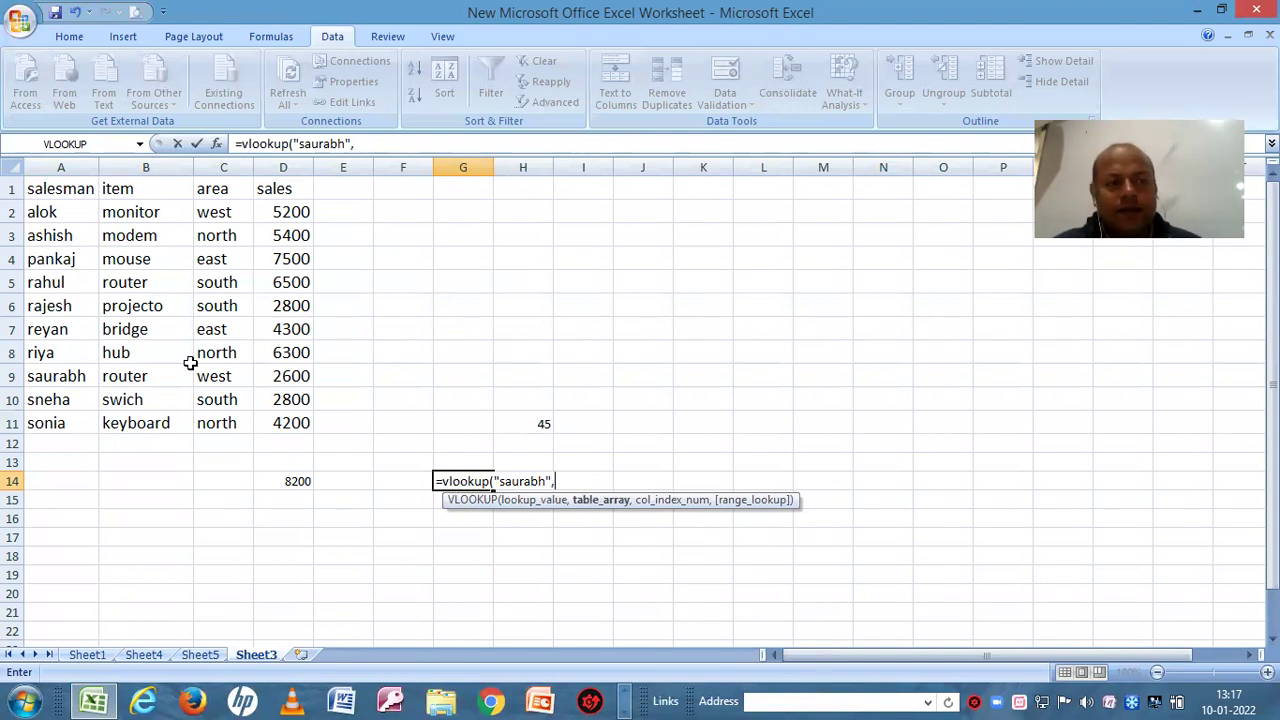
pyautogui.click(58, 193)
pyautogui.moveTo(58, 193)
pyautogui.mouseDown()
pyautogui.moveTo(281, 215)
pyautogui.moveTo(305, 424)
pyautogui.mouseUp()
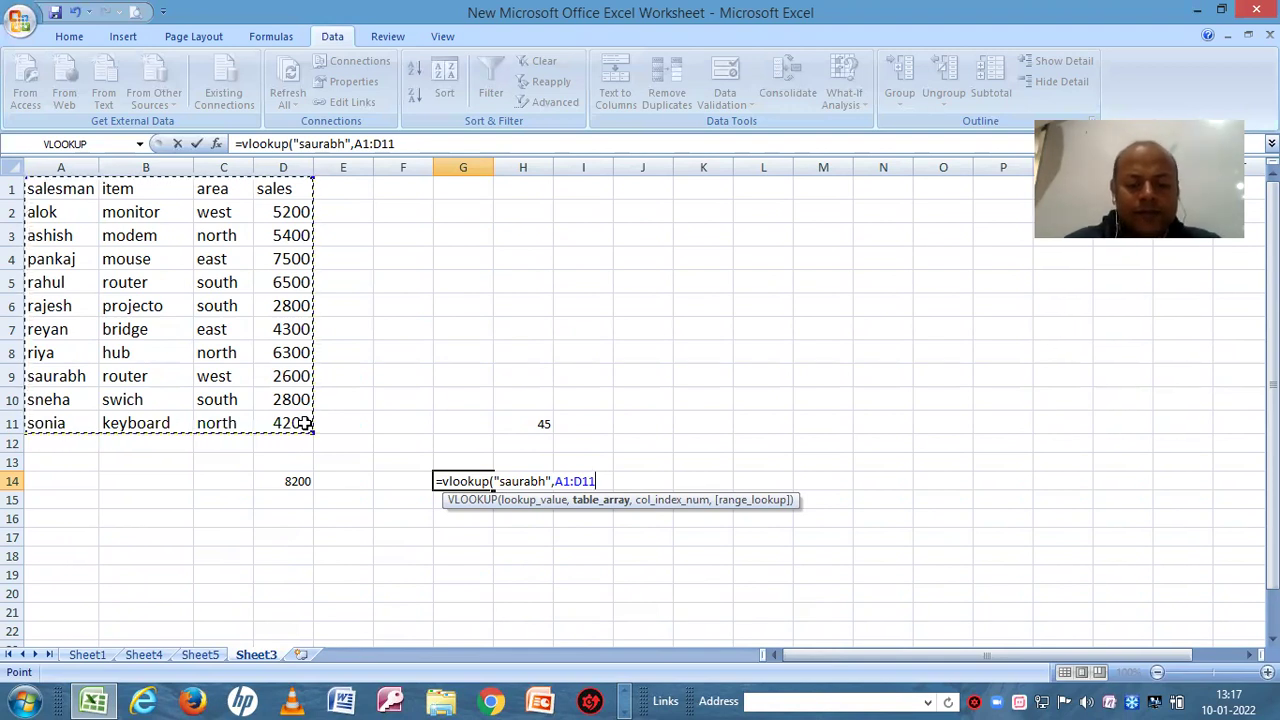
pyautogui.write(',')
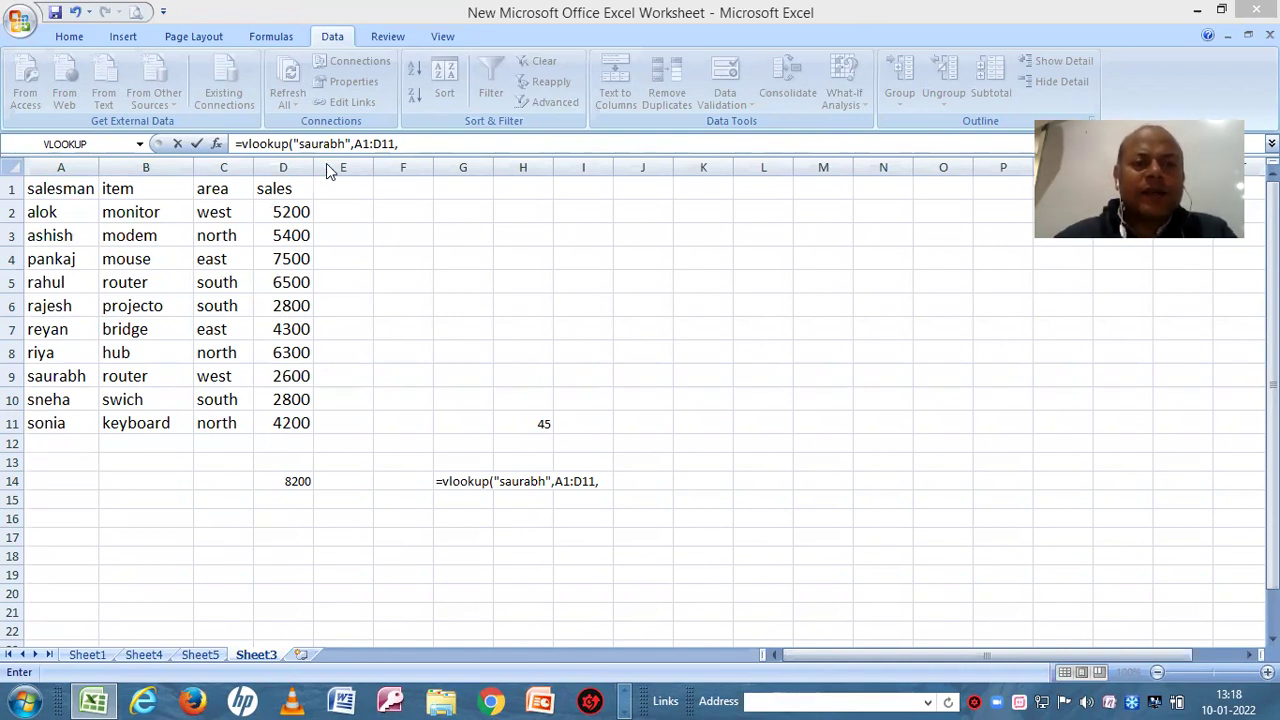
pyautogui.click(401, 144)
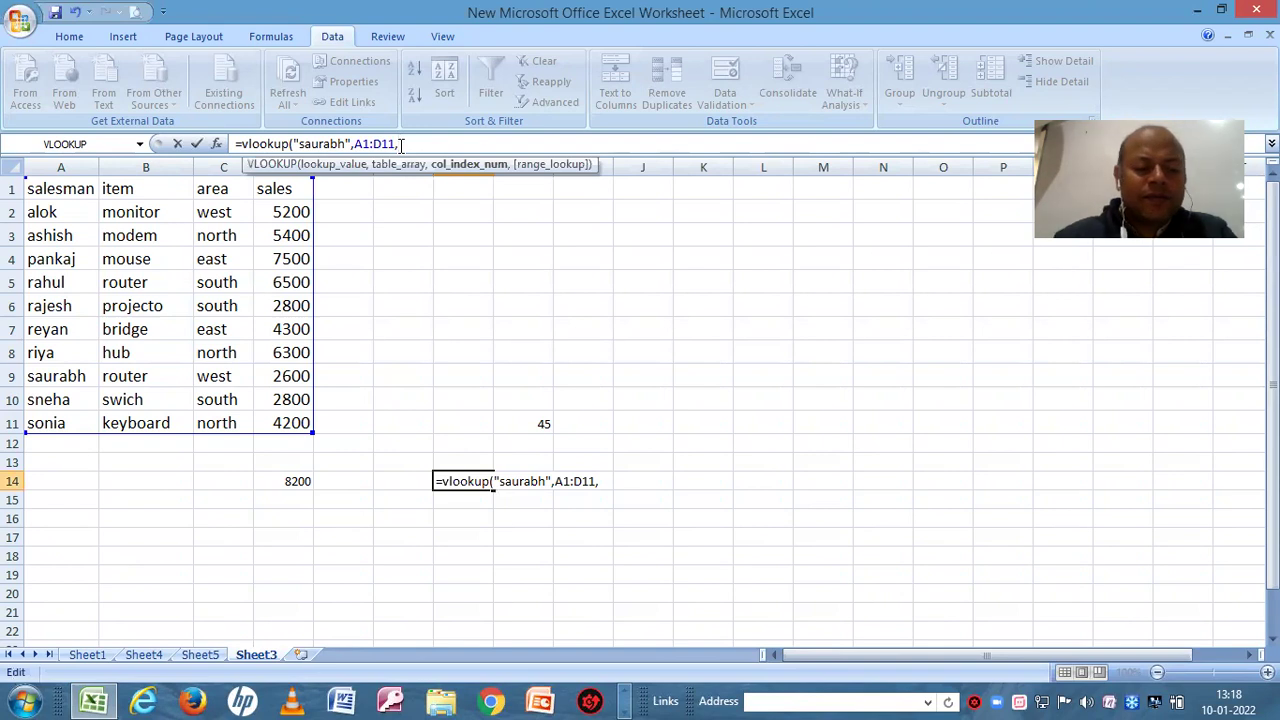
pyautogui.write('4')
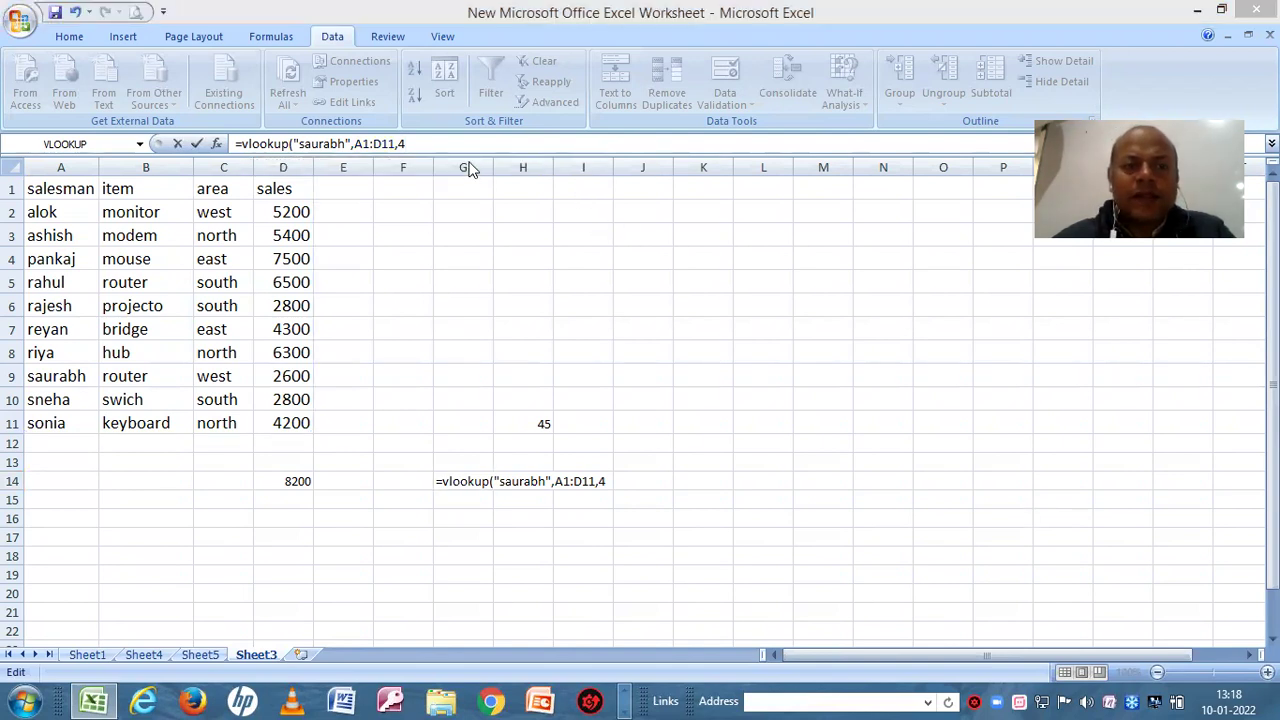
pyautogui.click(416, 143)
pyautogui.write(')')
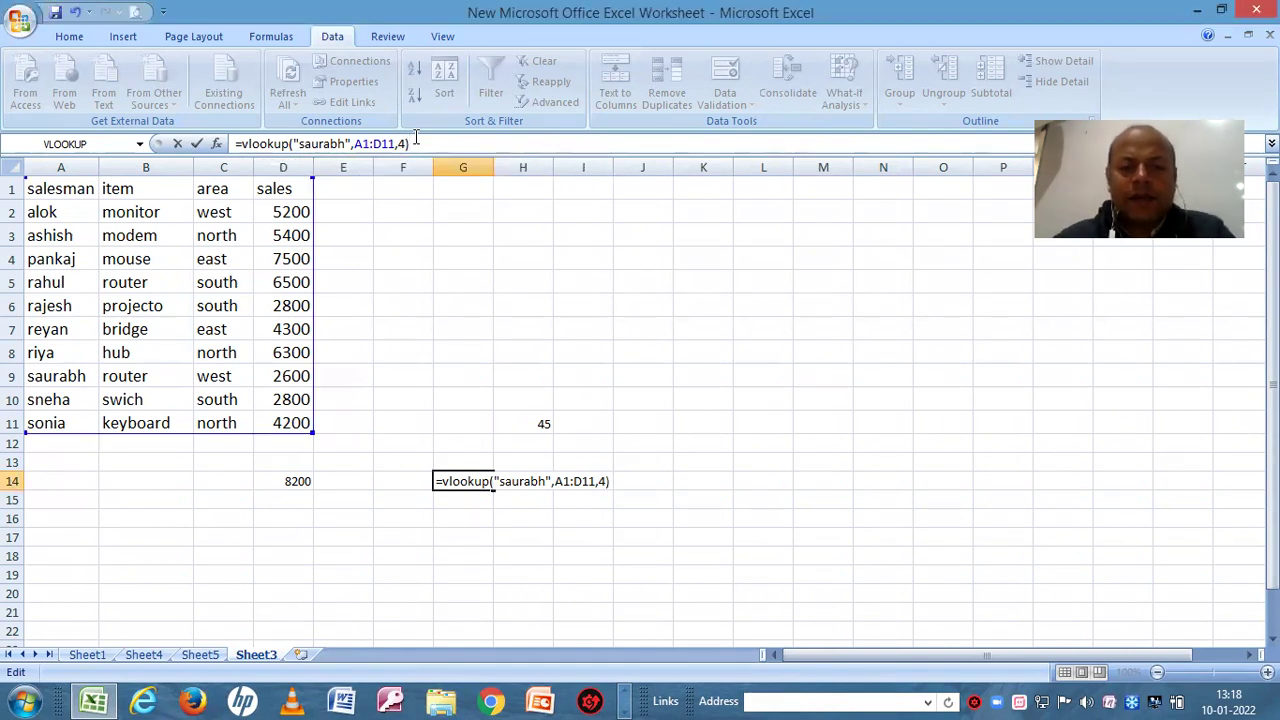
pyautogui.click(610, 443)
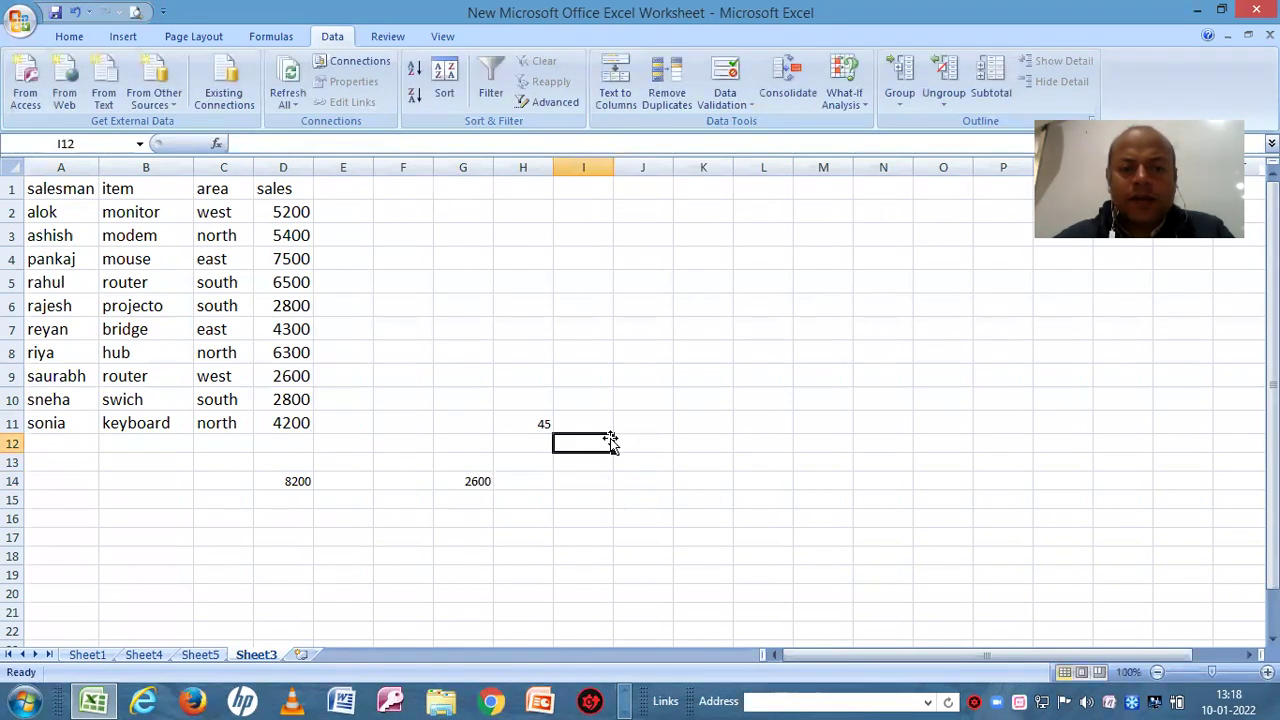
# - Select G14 to review the committed VLOOKUP showing 2600
pyautogui.click(480, 486)
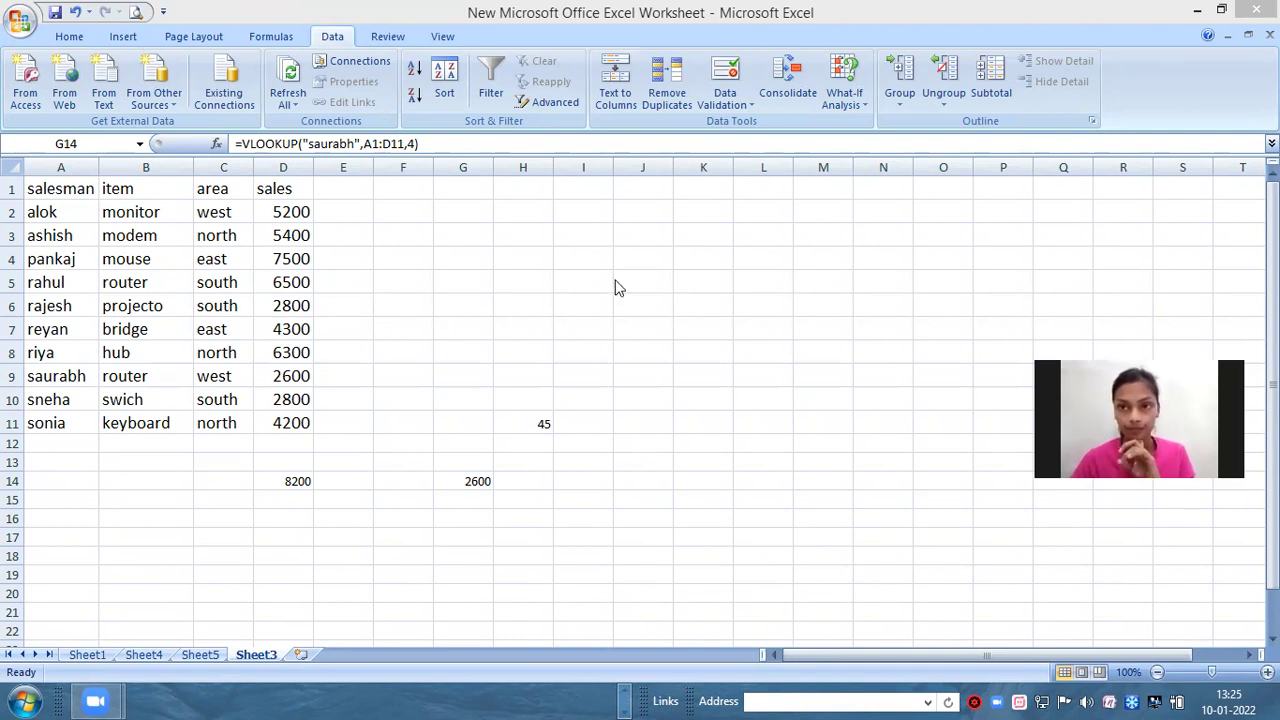
# - In D12, type the formula =(d2+d3+d4+d5+d6+d7+d8+d9+d10+d11), fixing a stray bracket
pyautogui.click(284, 448)
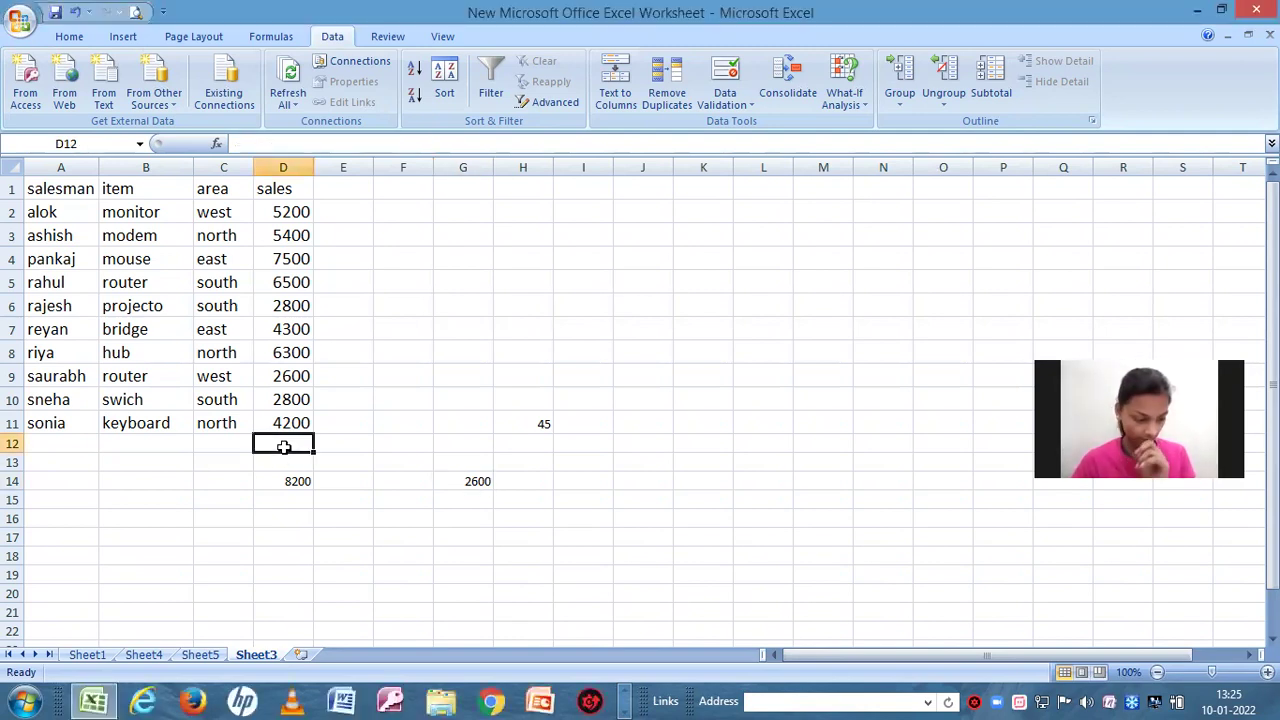
pyautogui.write('=')
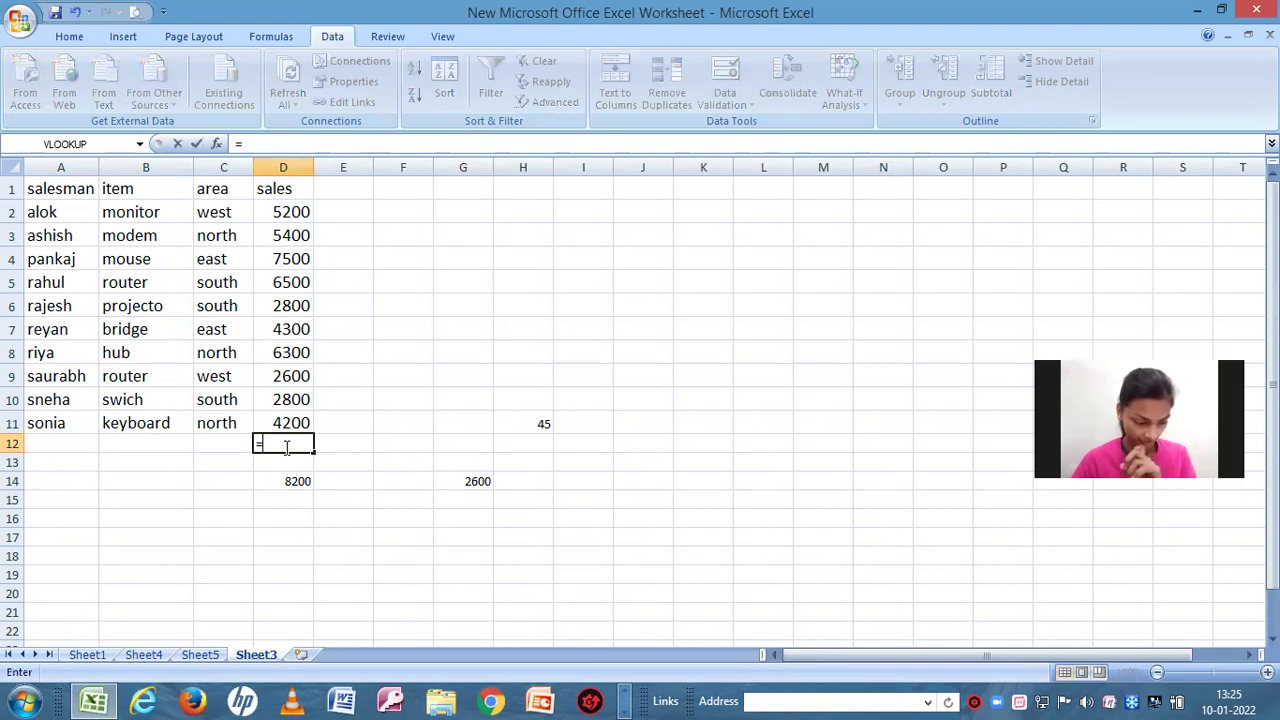
pyautogui.write(')')
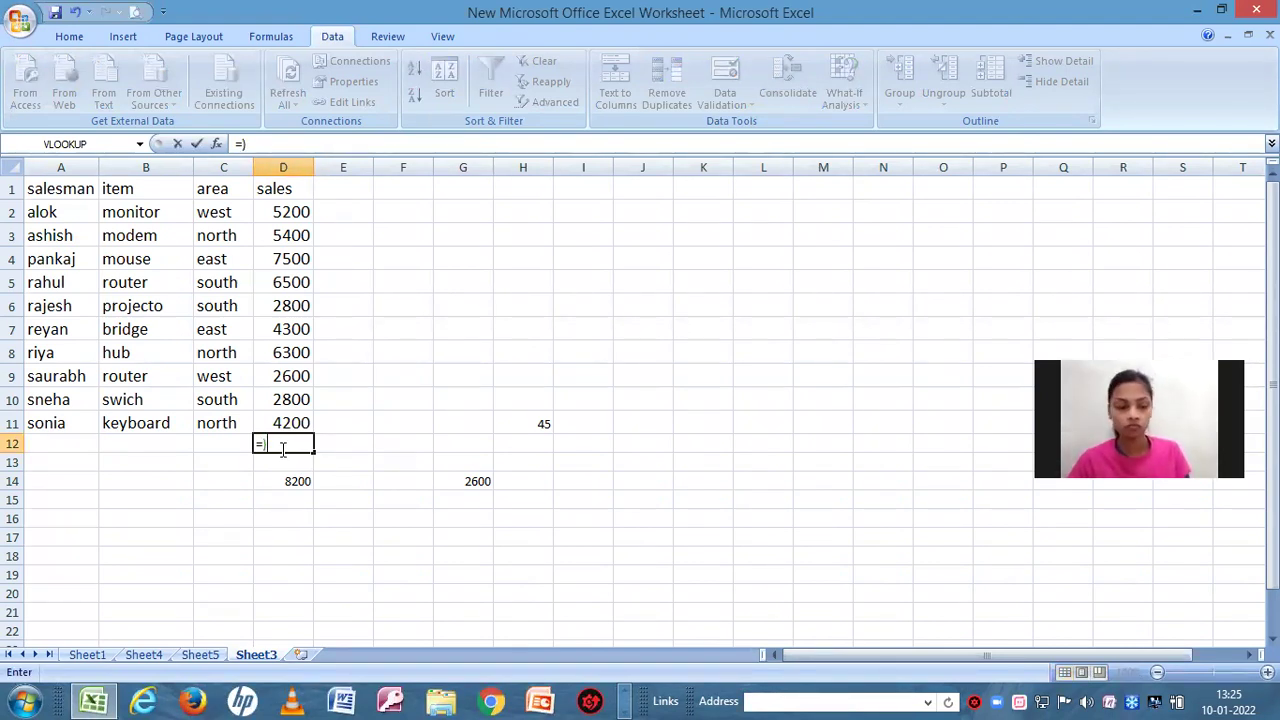
pyautogui.press('F2')
pyautogui.press('BackSpace')
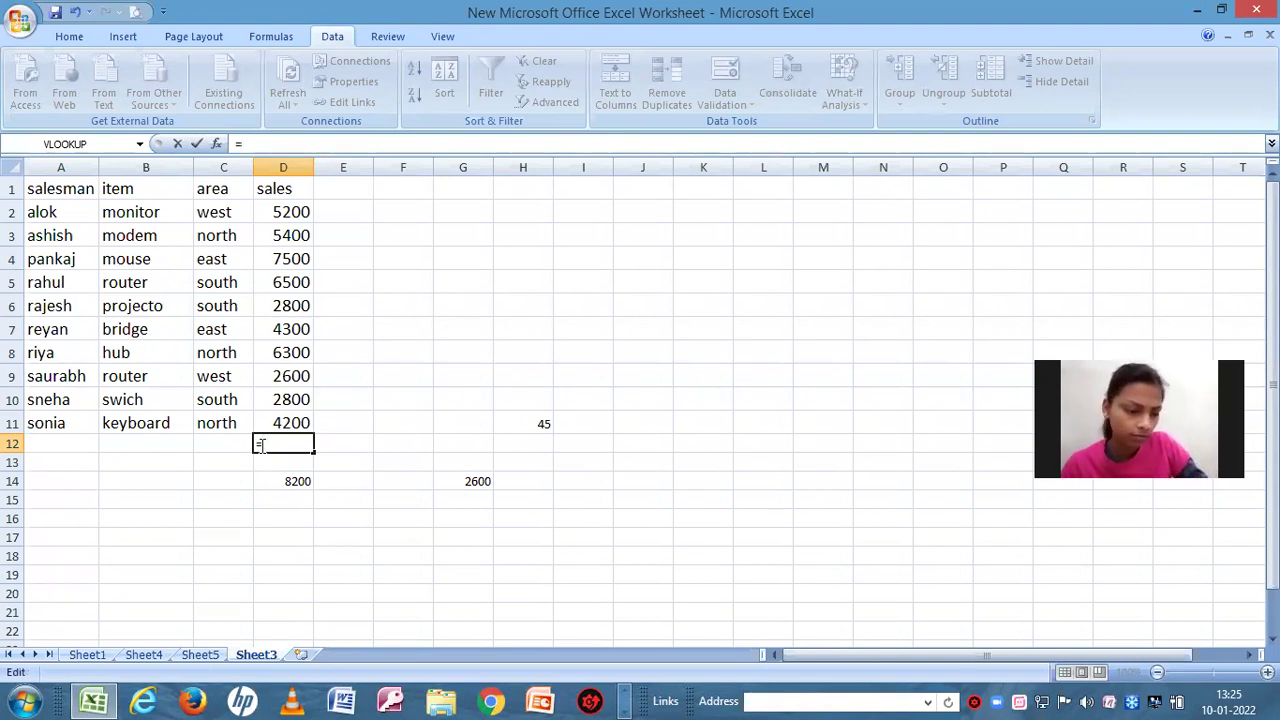
pyautogui.write('(')
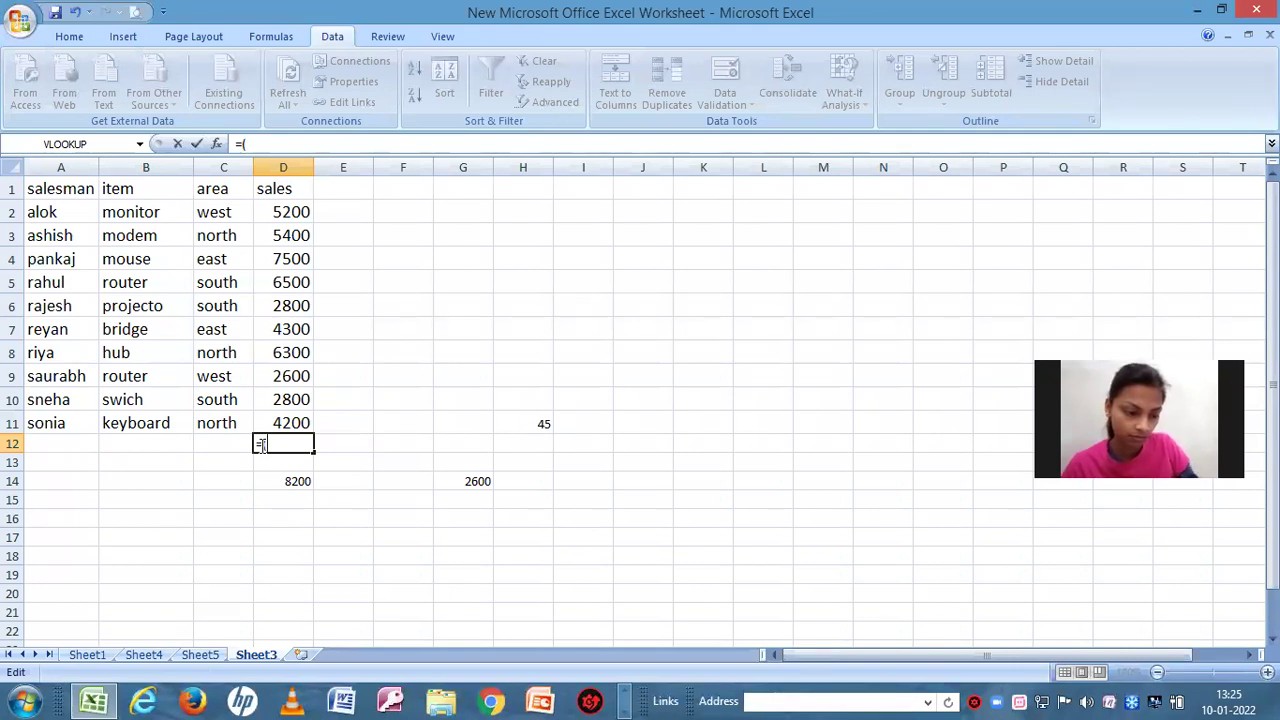
pyautogui.write('d')
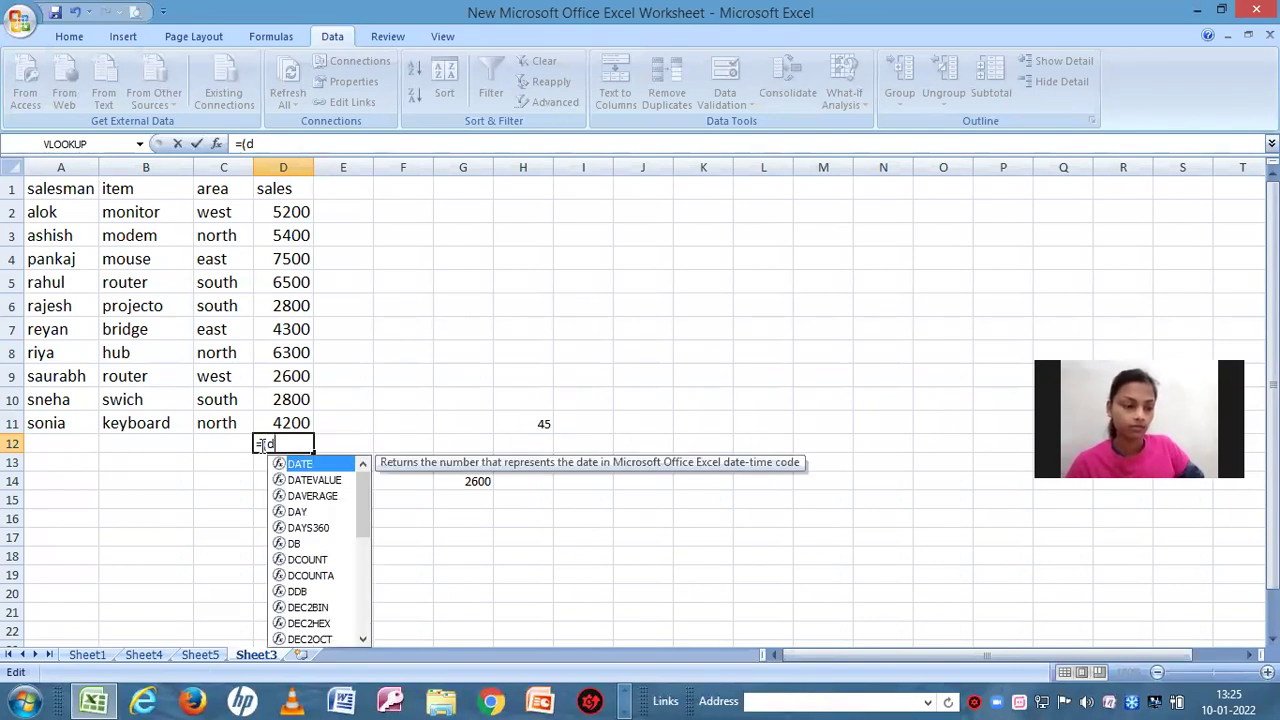
pyautogui.write('2')
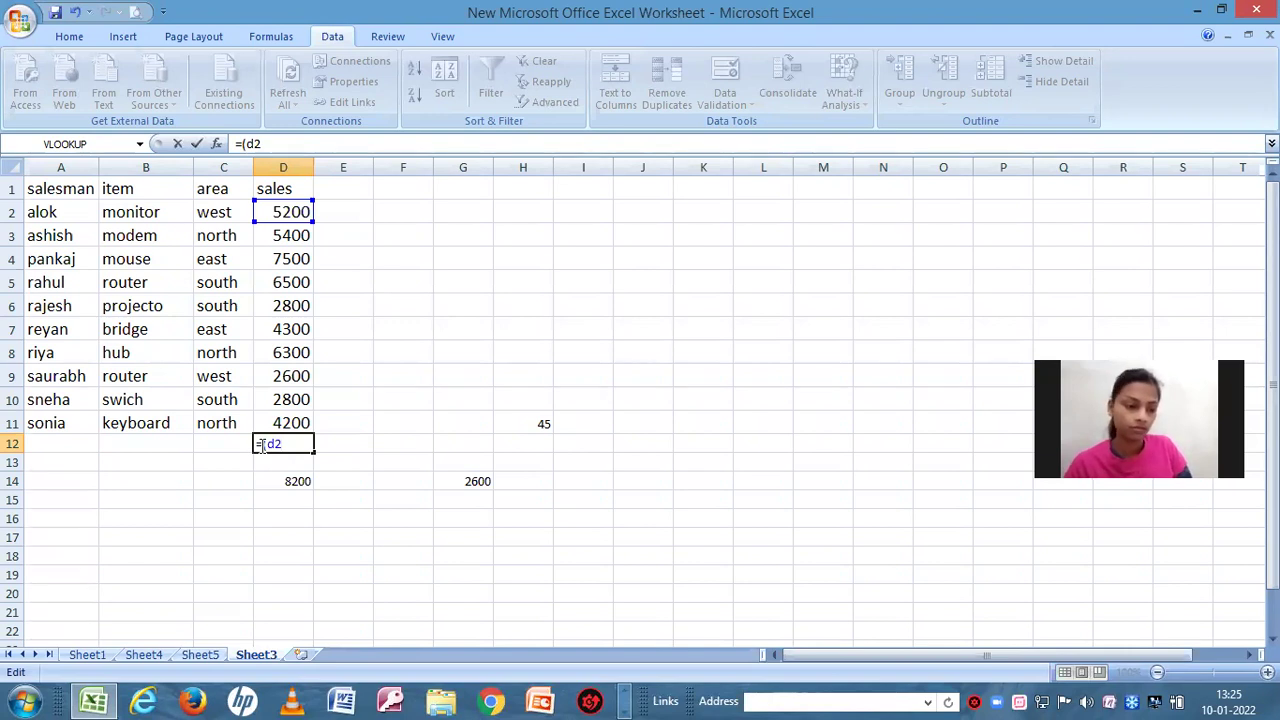
pyautogui.write('+d3+d4+')
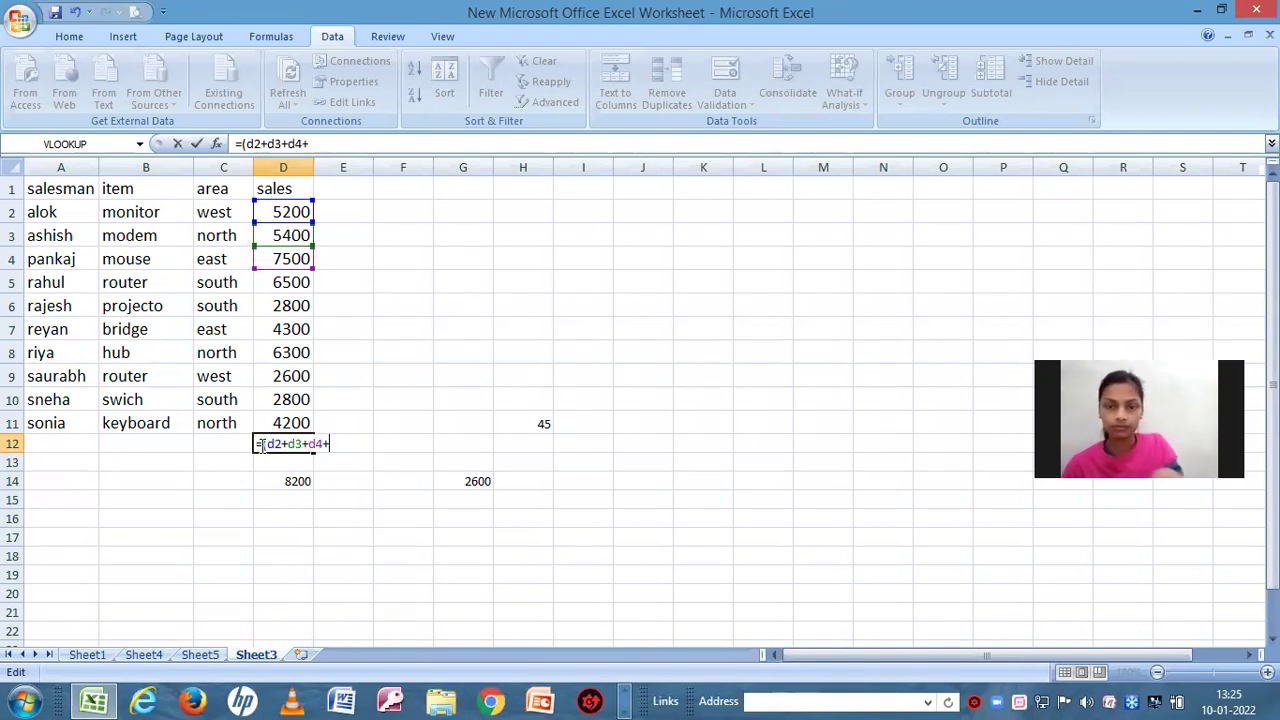
pyautogui.write('d5+d')
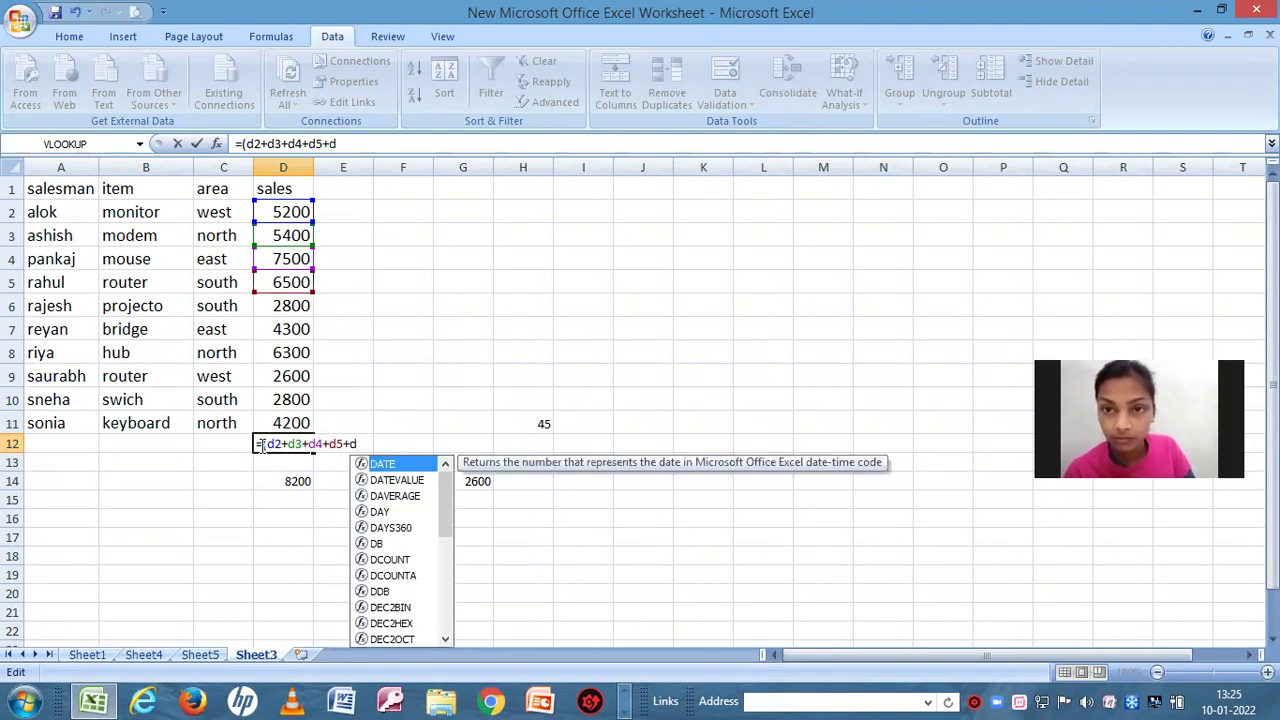
pyautogui.write('6+')
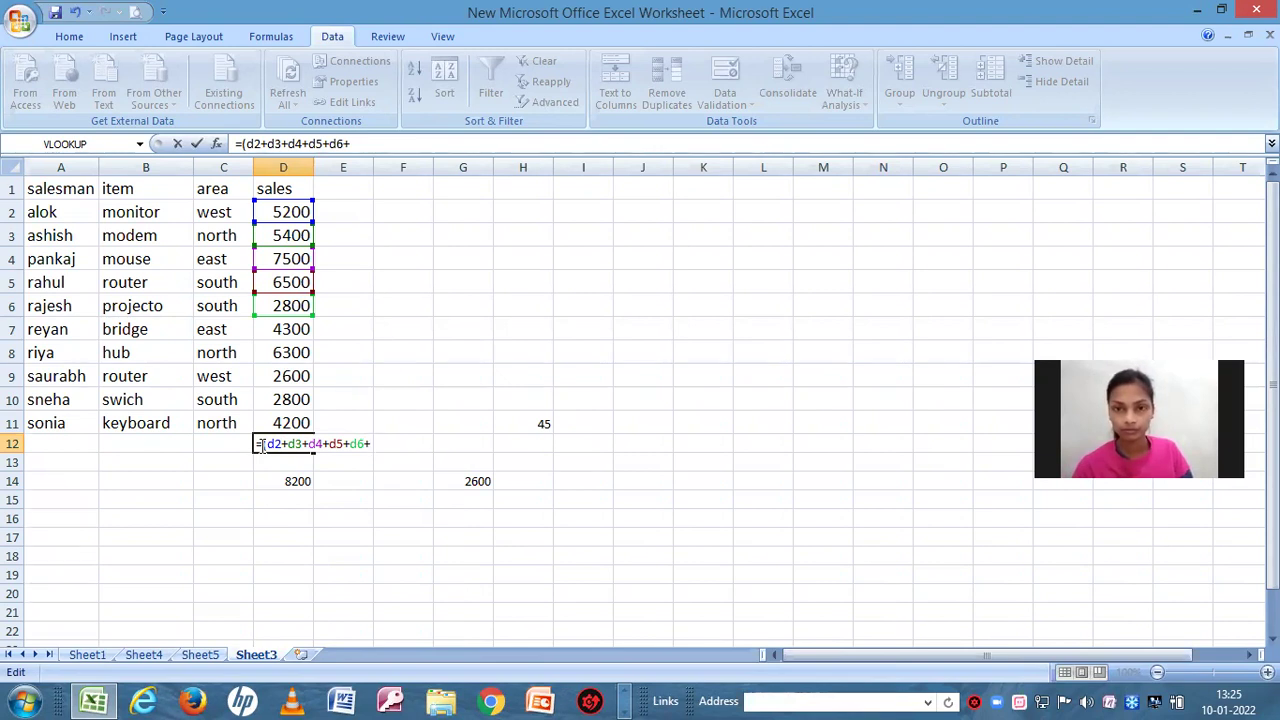
pyautogui.write('d')
pyautogui.write('7')
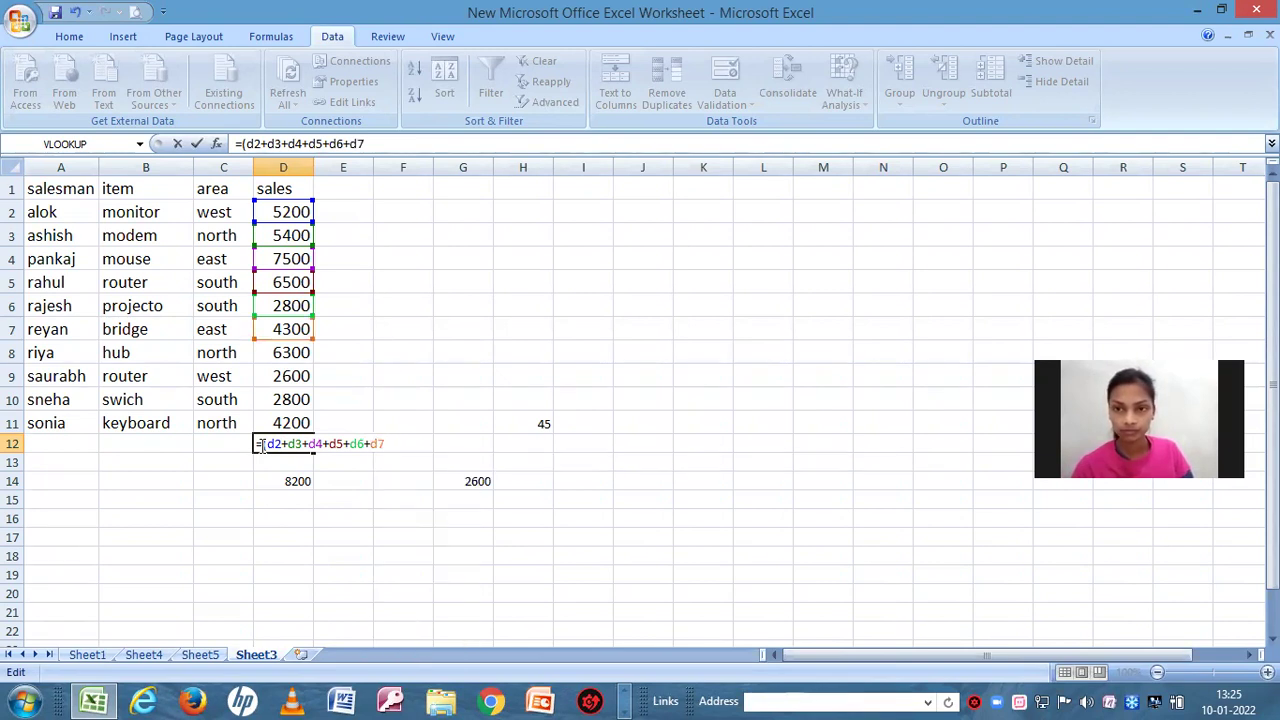
pyautogui.write('+d8')
pyautogui.write('+d')
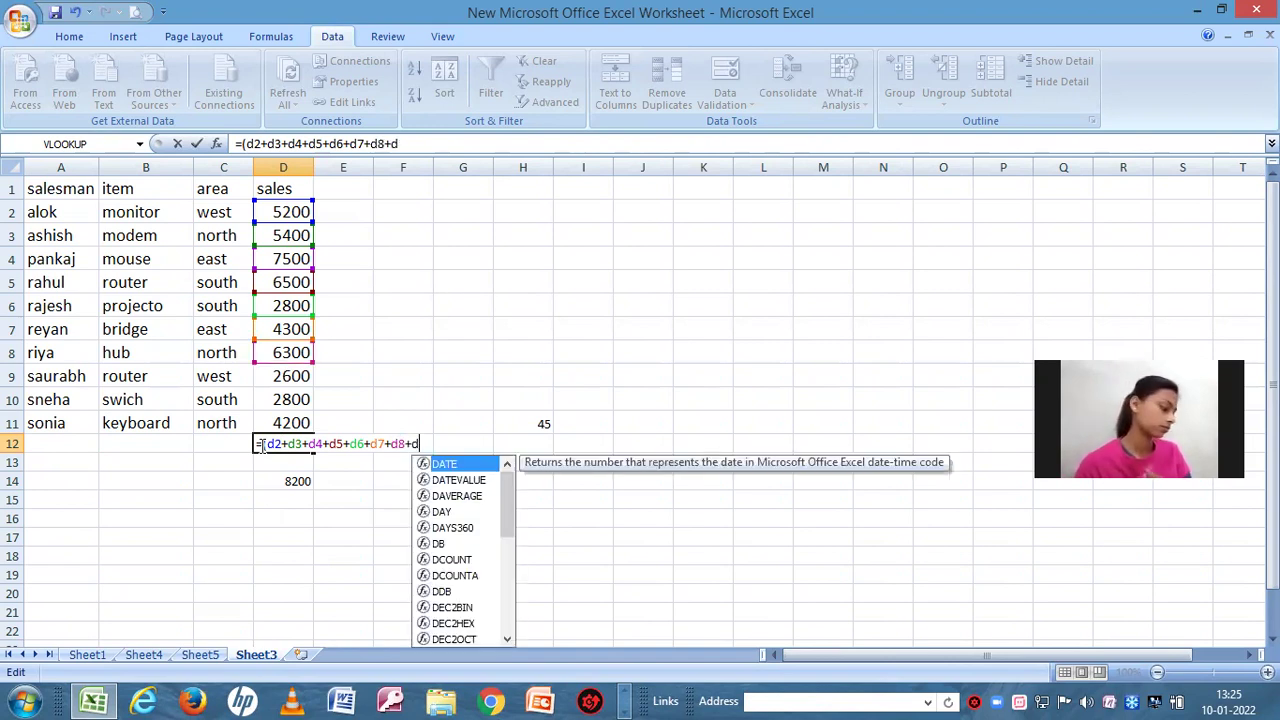
pyautogui.write('9+d10+')
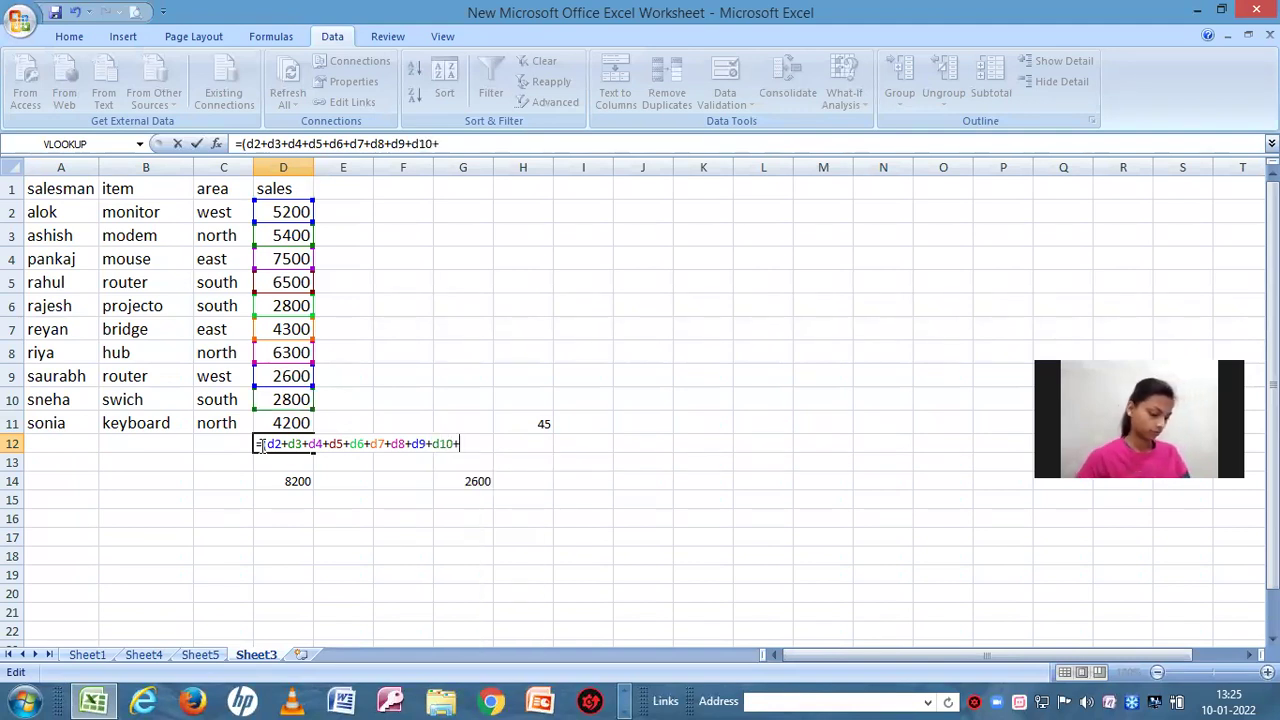
pyautogui.write('d11')
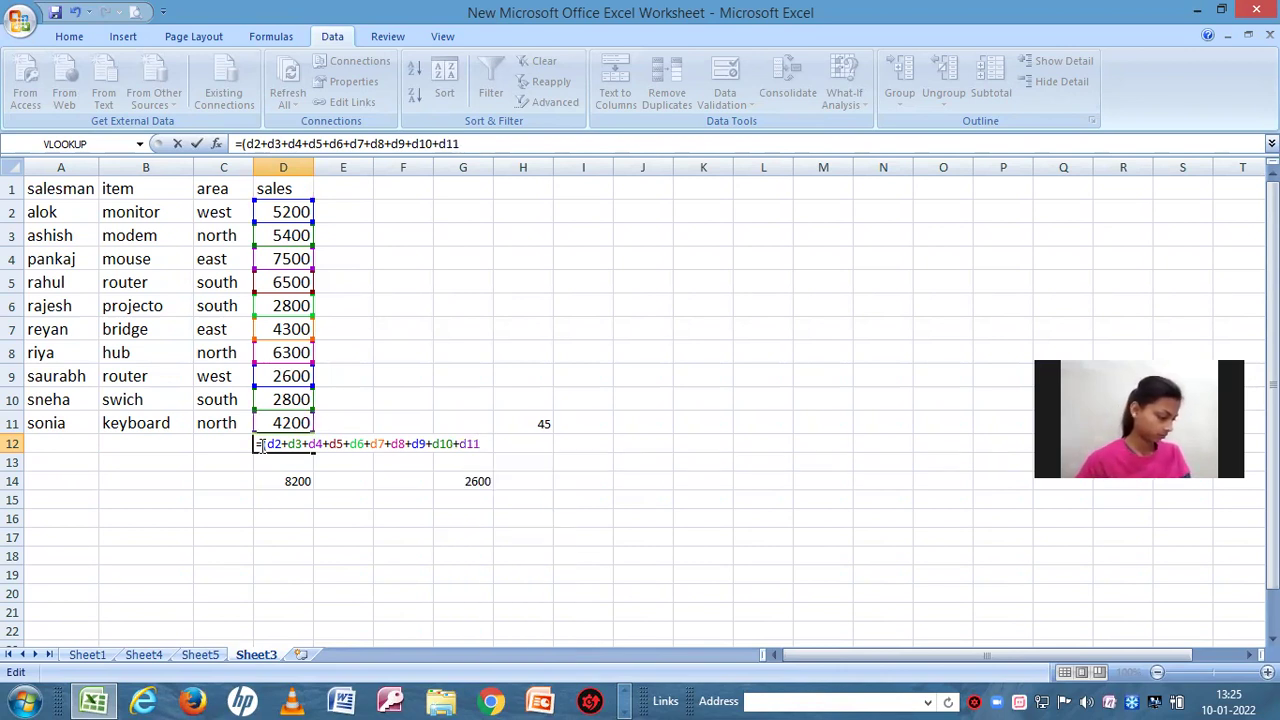
pyautogui.write(')')
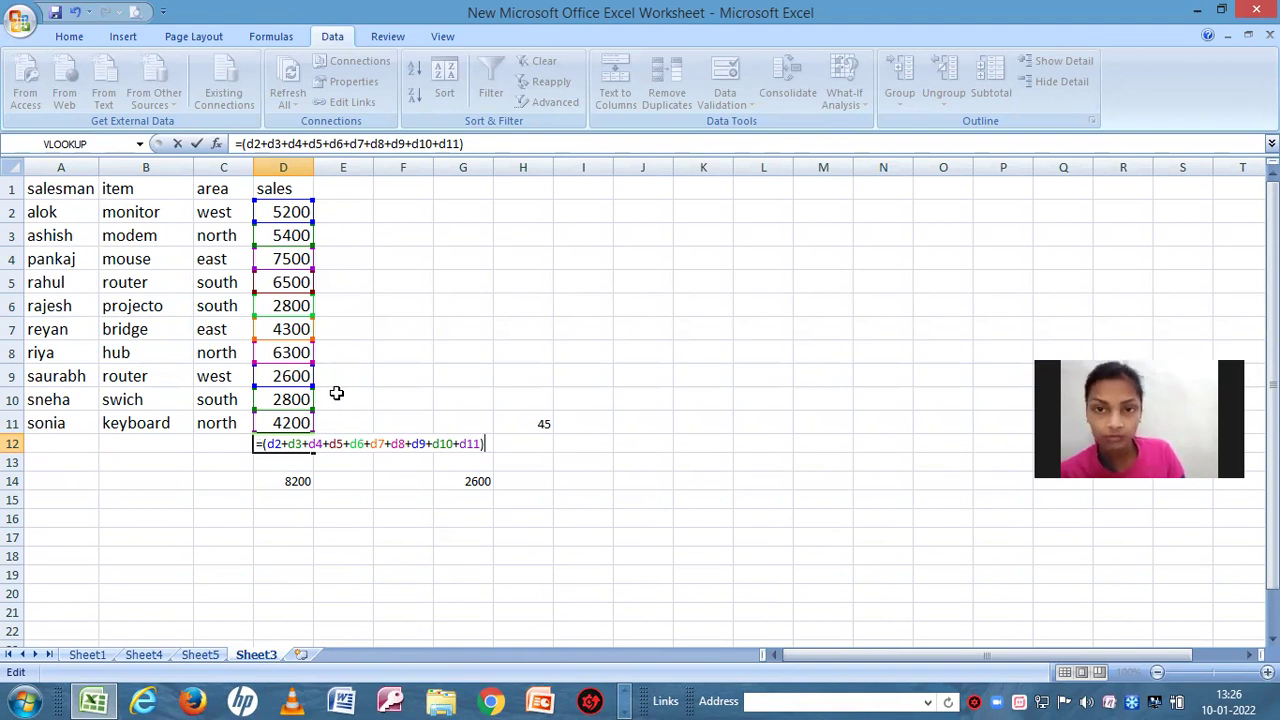
# - Commit the D12 total of 47600 and clear the stray 8200 and 2600 in D13:I14
pyautogui.click(537, 379)
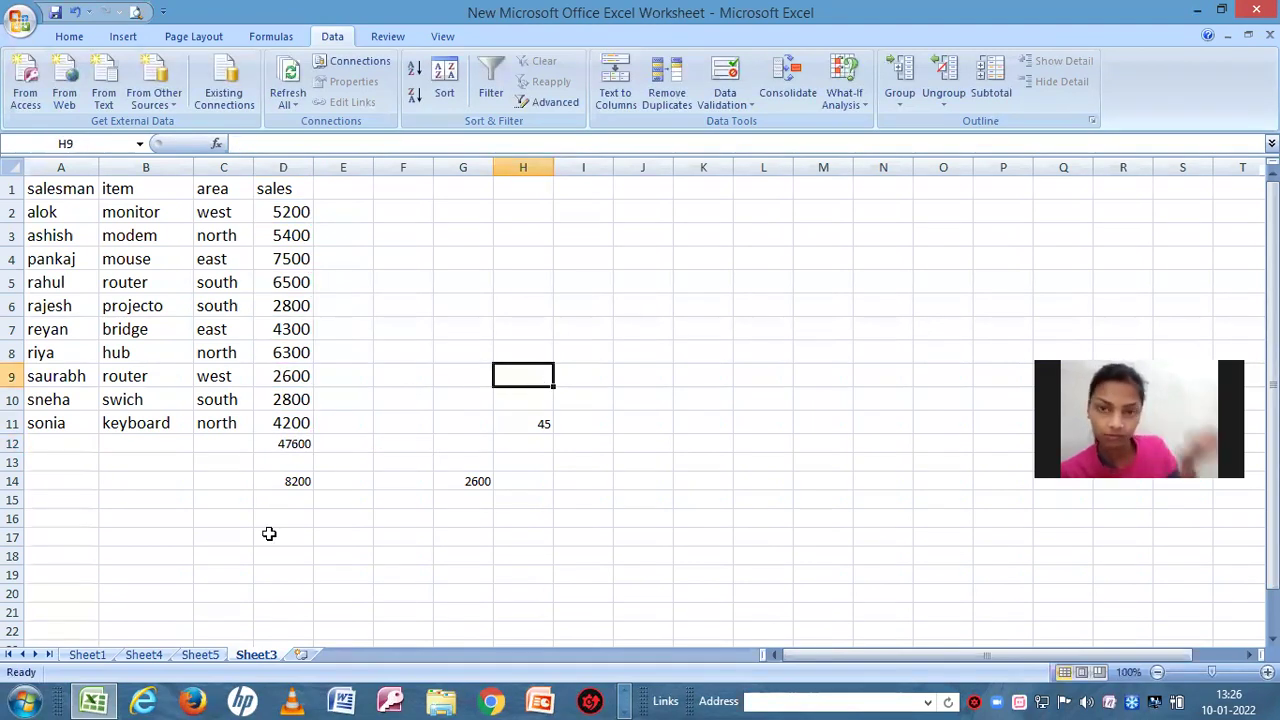
pyautogui.moveTo(288, 480); pyautogui.dragTo(556, 464)
pyautogui.press('Delete')
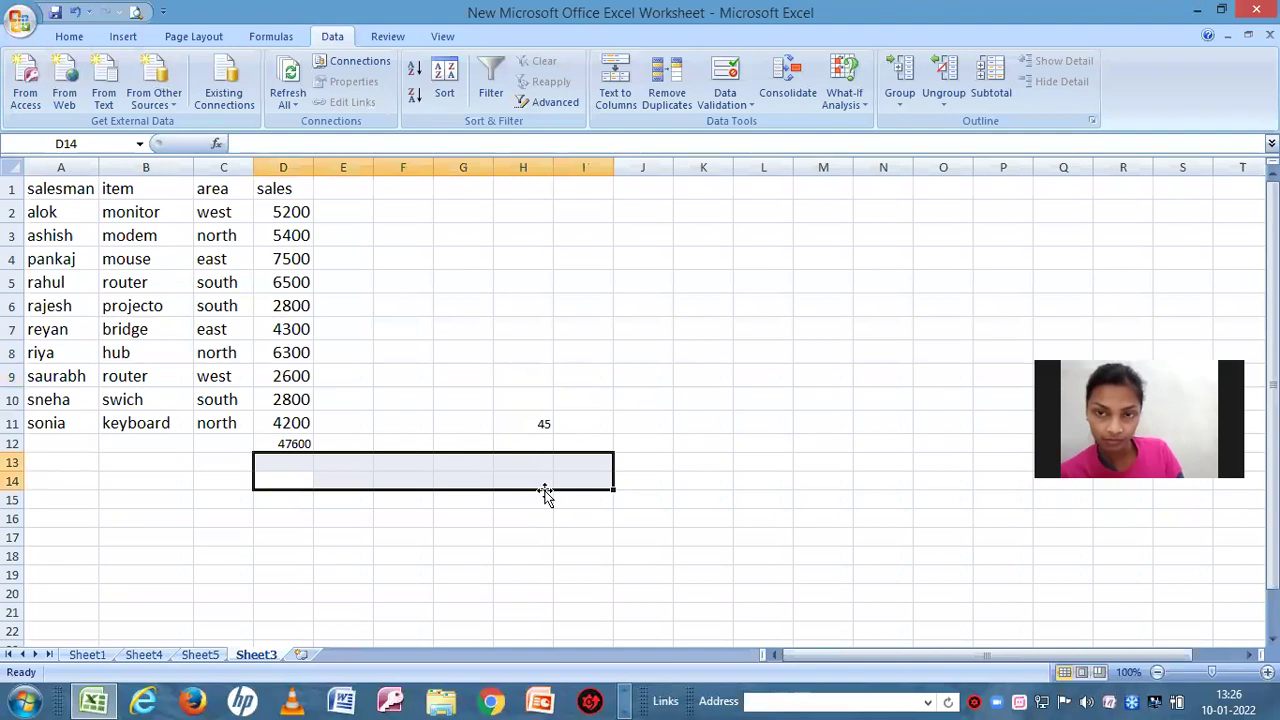
pyautogui.click(621, 440)
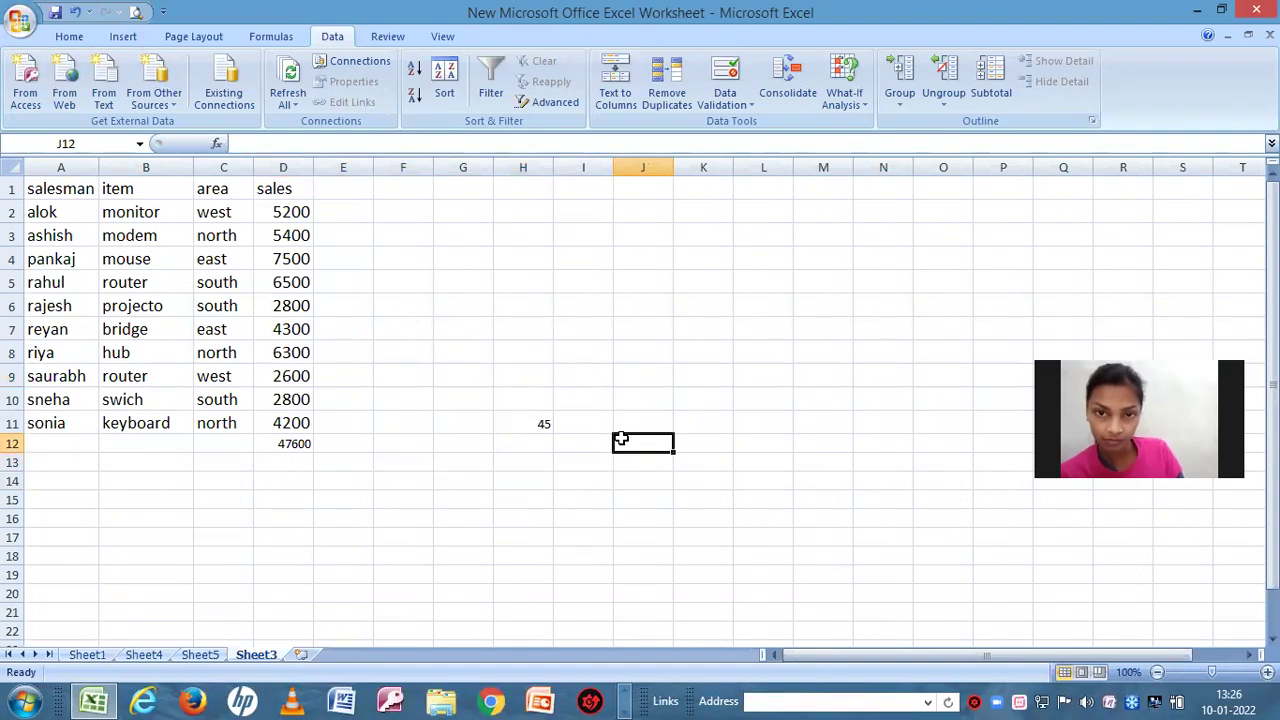
pyautogui.click(299, 443)
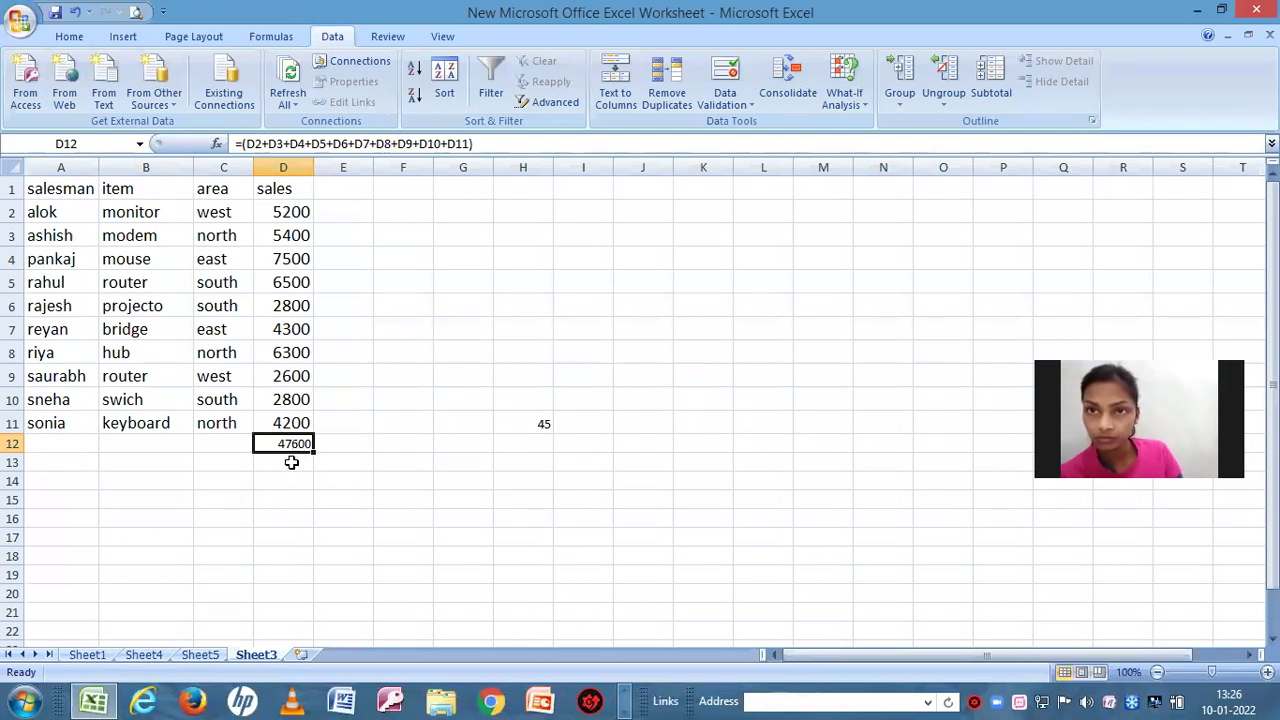
# - Enter =sum(D2:D11) in D13, giving 47600
pyautogui.click(291, 462)
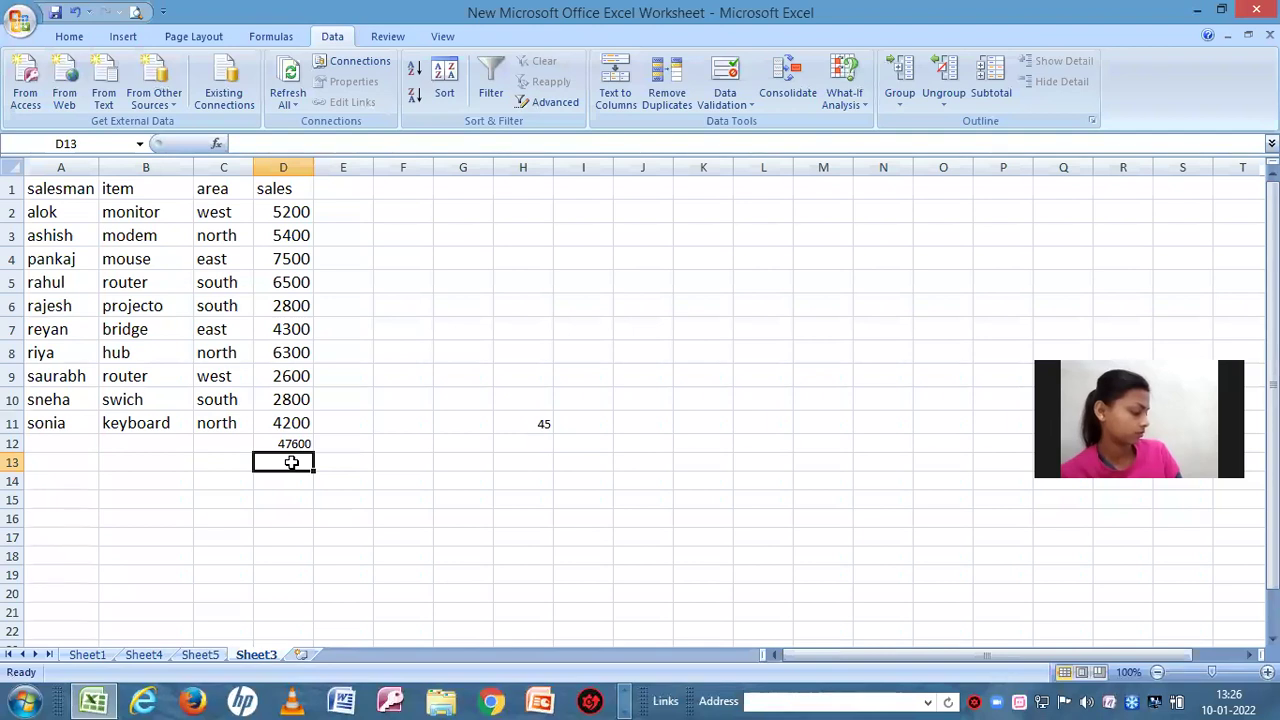
pyautogui.write('=sum')
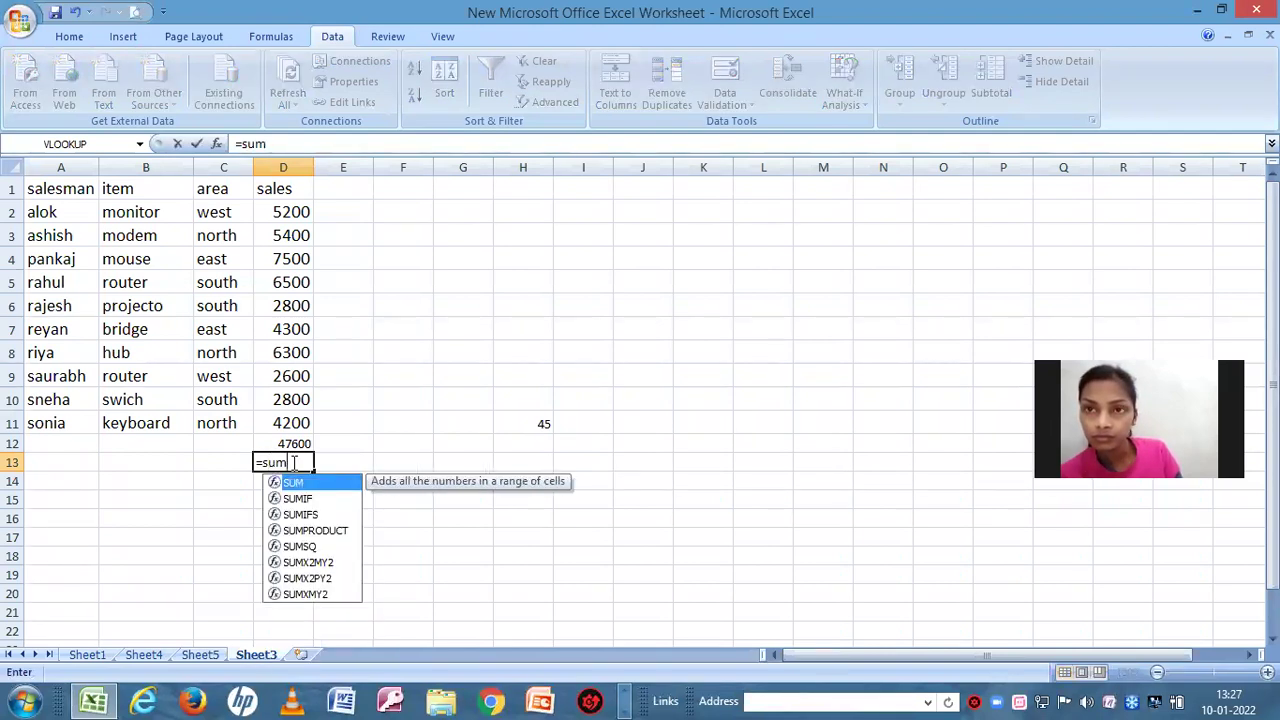
pyautogui.write('(')
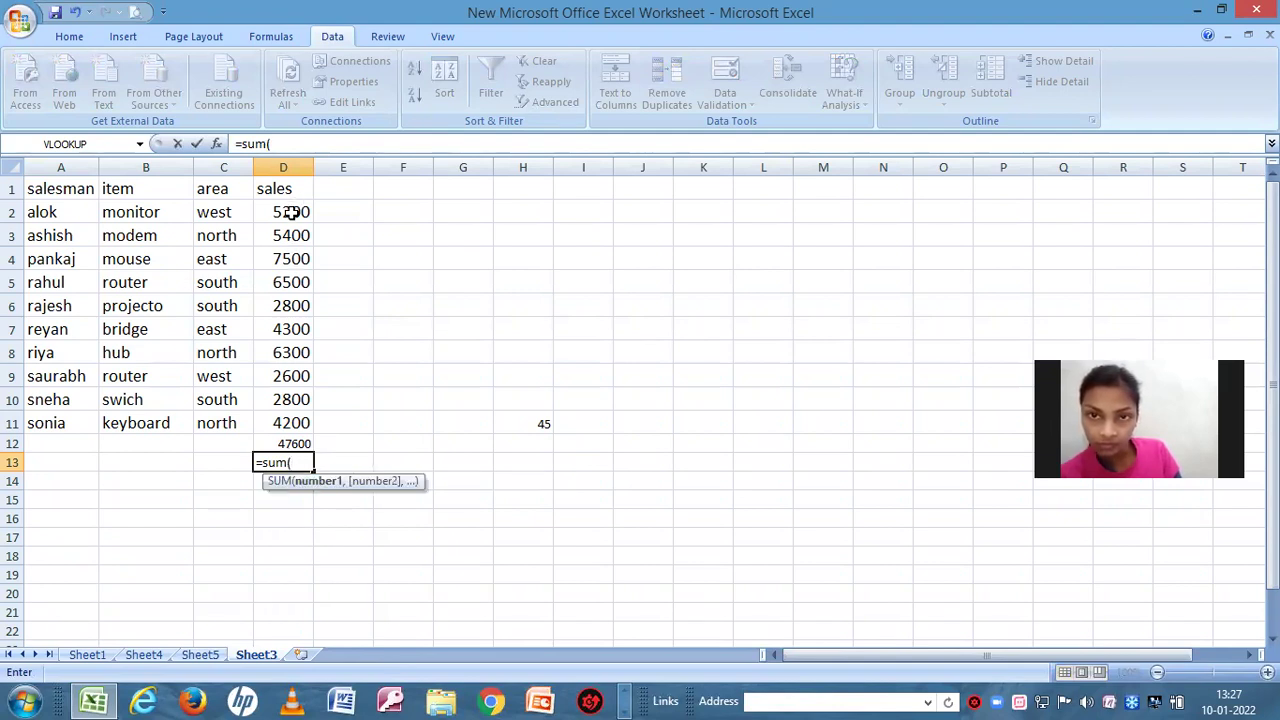
pyautogui.moveTo(290, 211); pyautogui.dragTo(300, 258)
pyautogui.moveTo(317, 337); pyautogui.dragTo(313, 432)
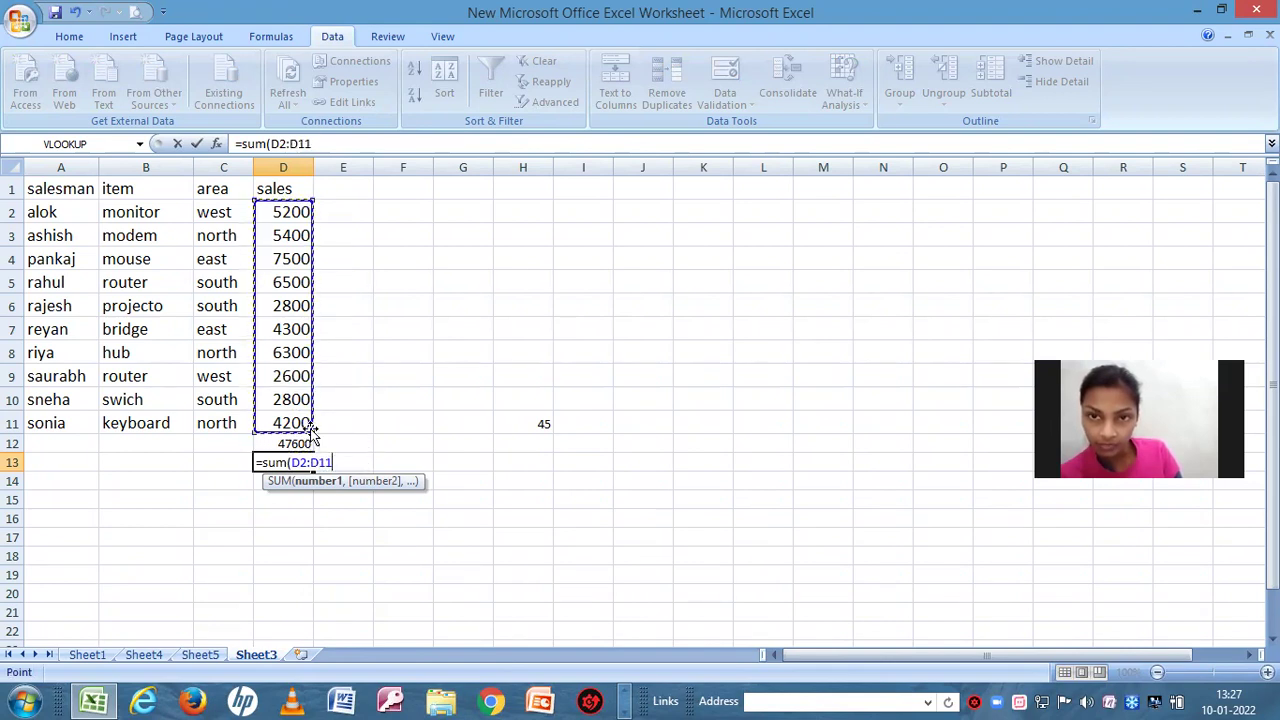
pyautogui.write(')')
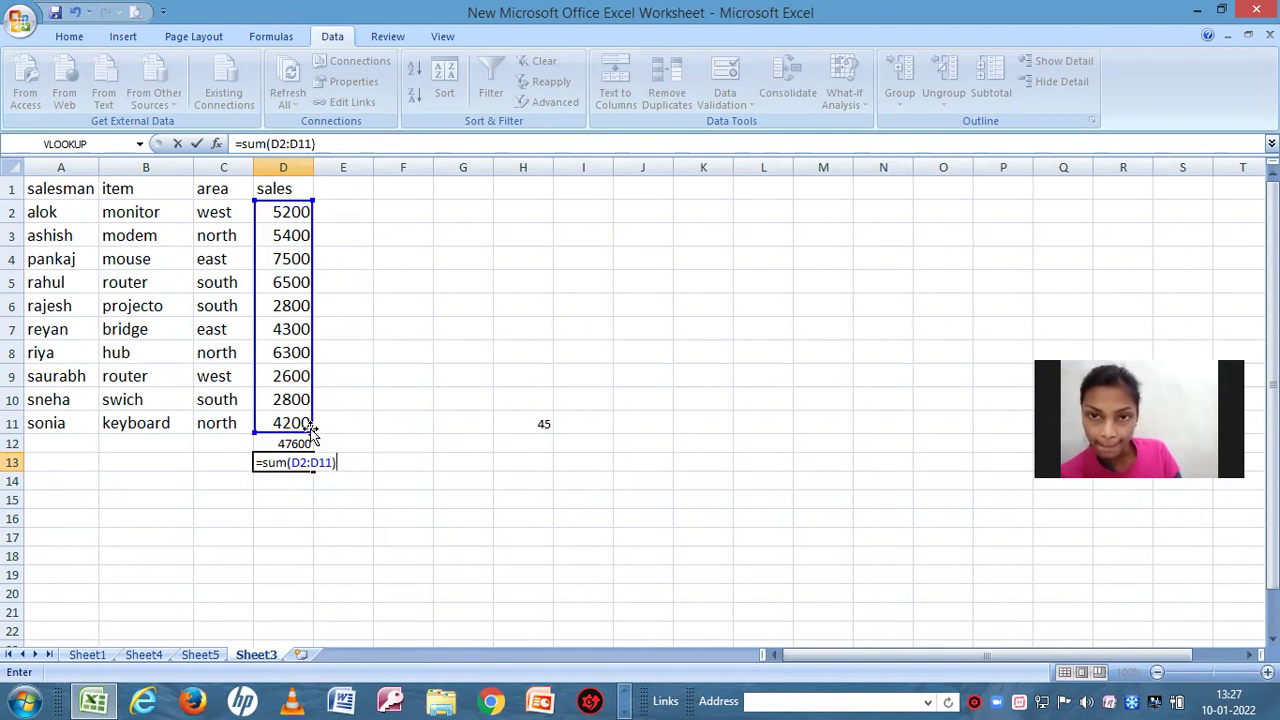
pyautogui.click(347, 480)
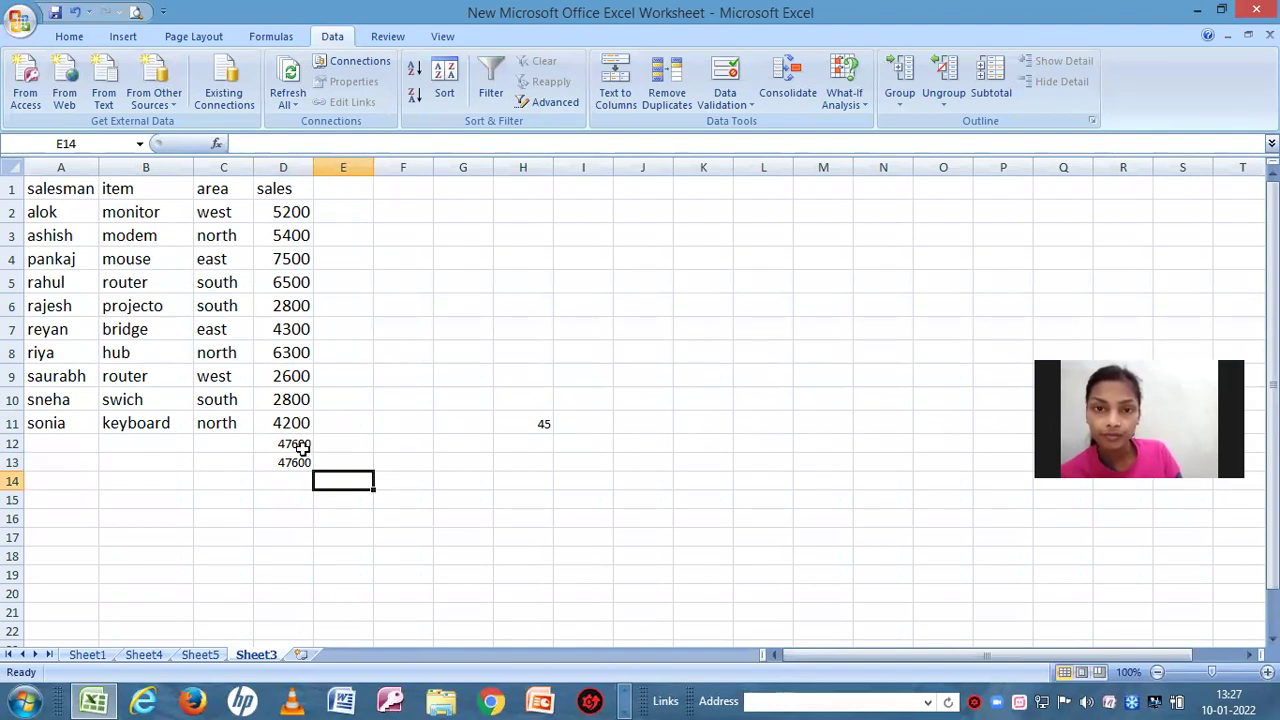
pyautogui.click(302, 447)
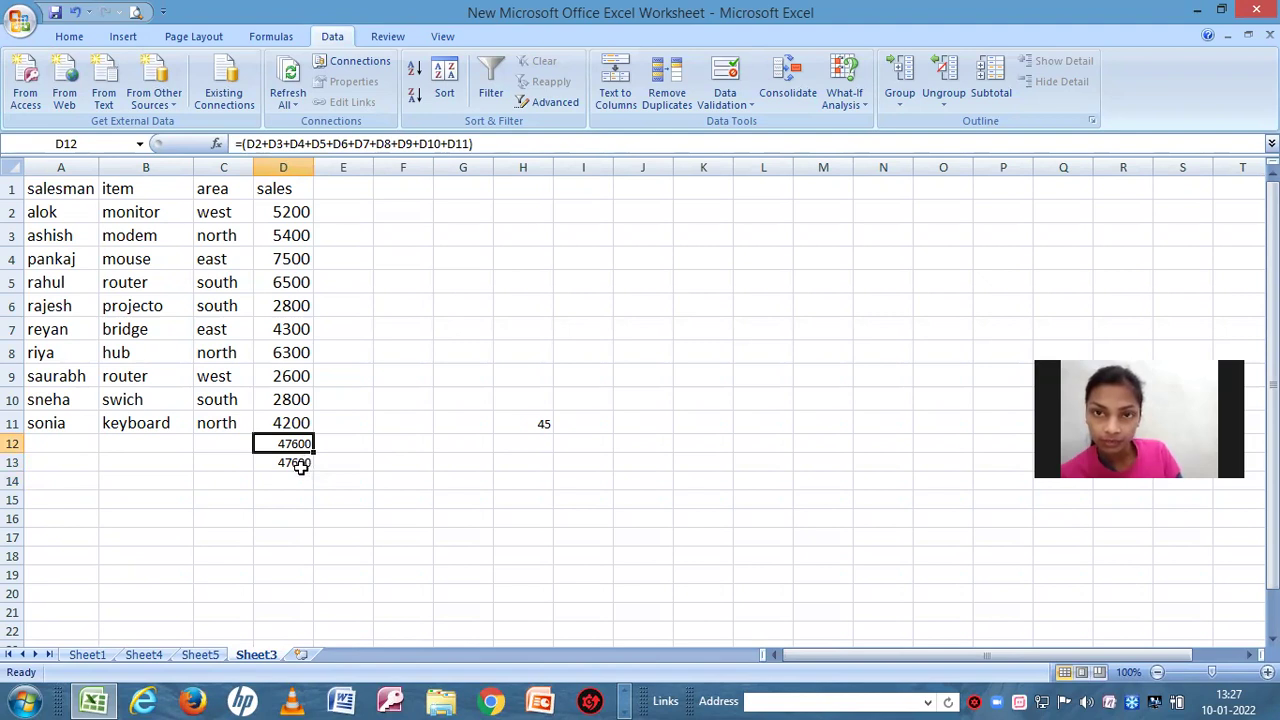
pyautogui.click(300, 465)
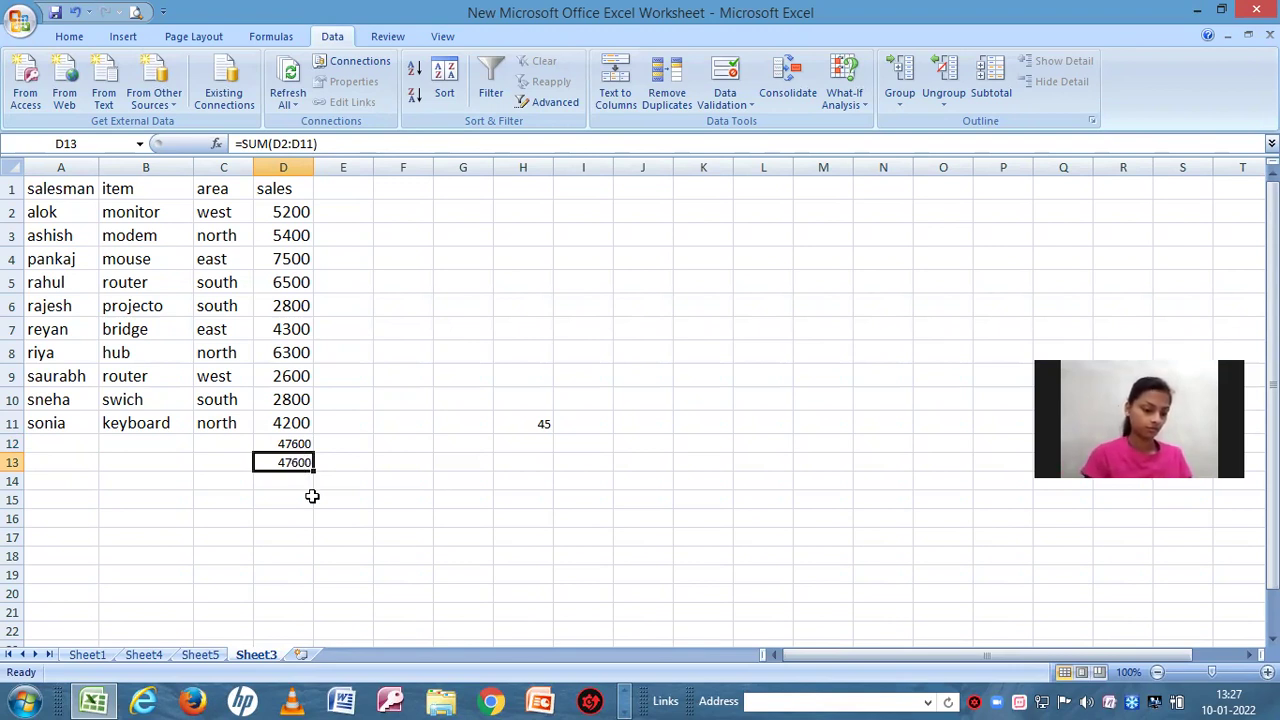
pyautogui.click(300, 484)
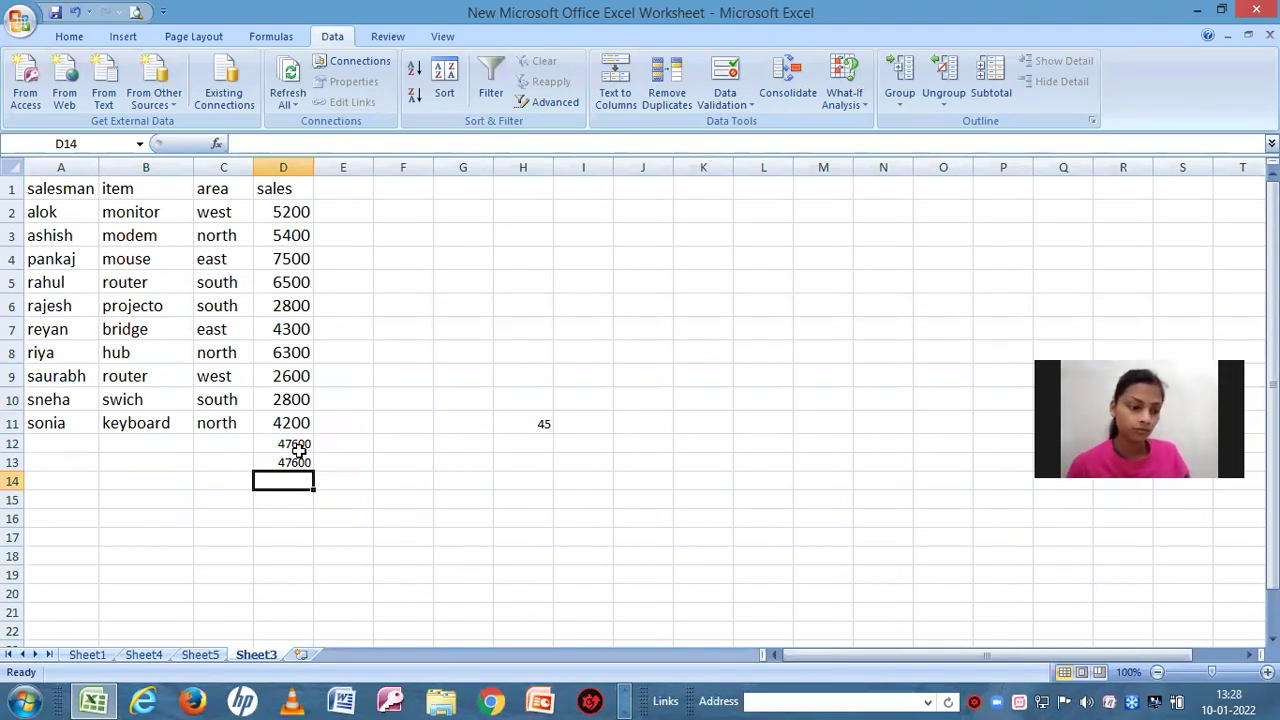
pyautogui.click(278, 446)
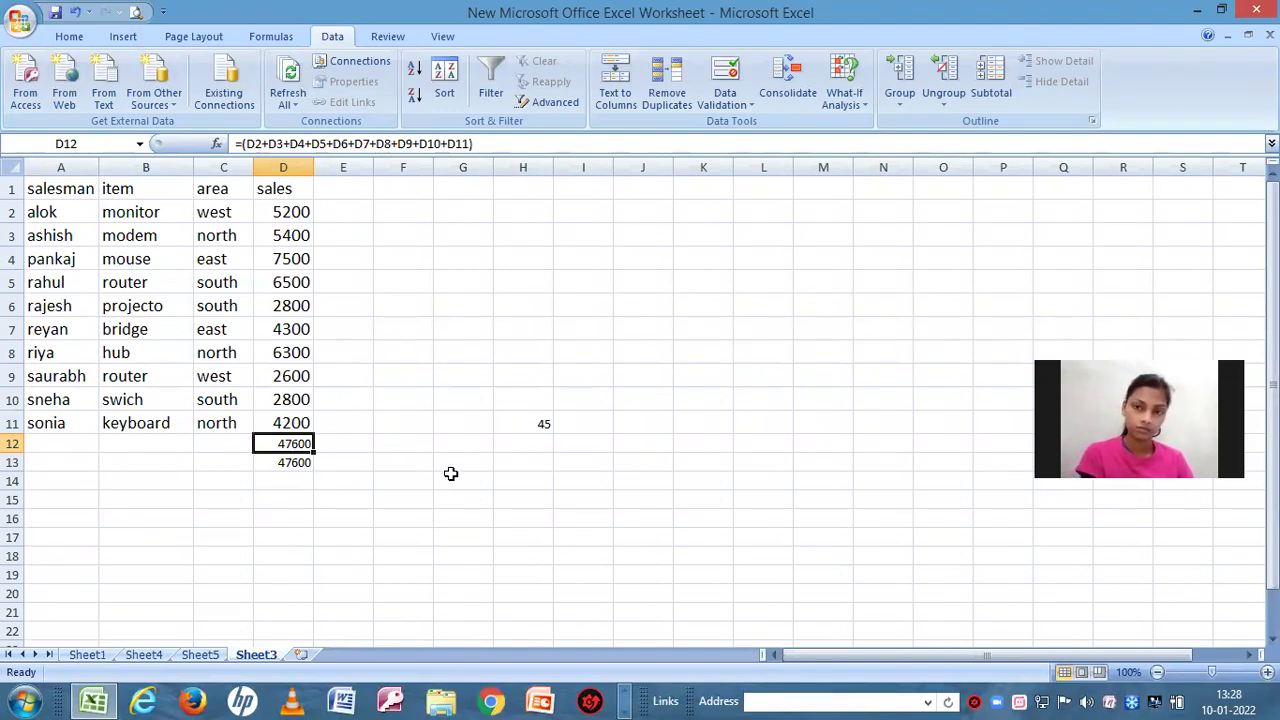
pyautogui.click(400, 489)
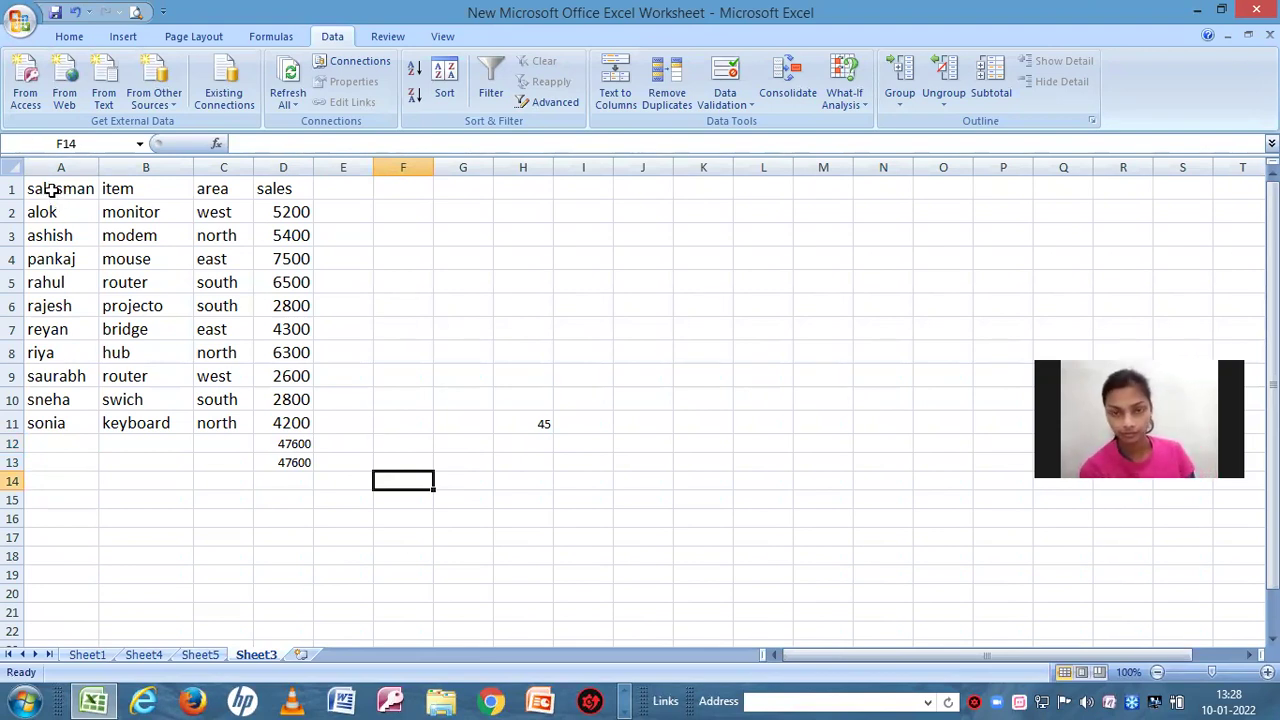
# - Clear the two 47600 total cells below the sales column
pyautogui.moveTo(52, 193); pyautogui.dragTo(314, 378)
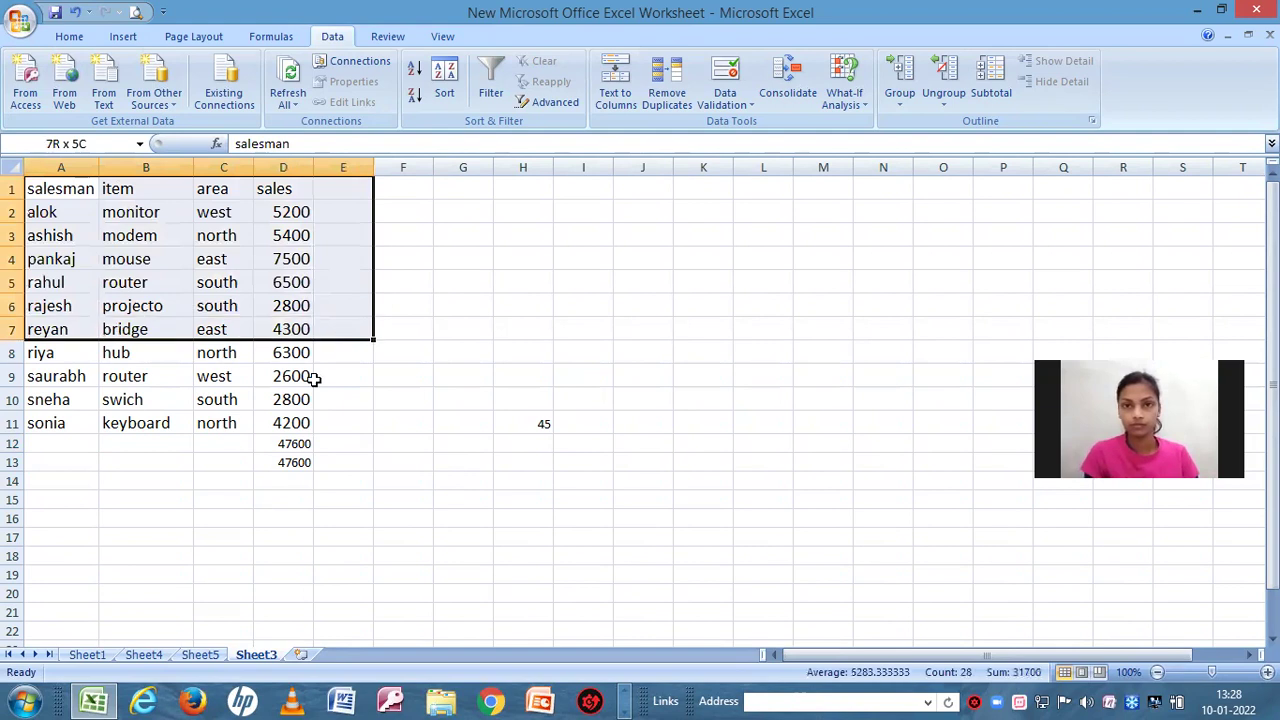
pyautogui.moveTo(314, 378); pyautogui.dragTo(306, 422)
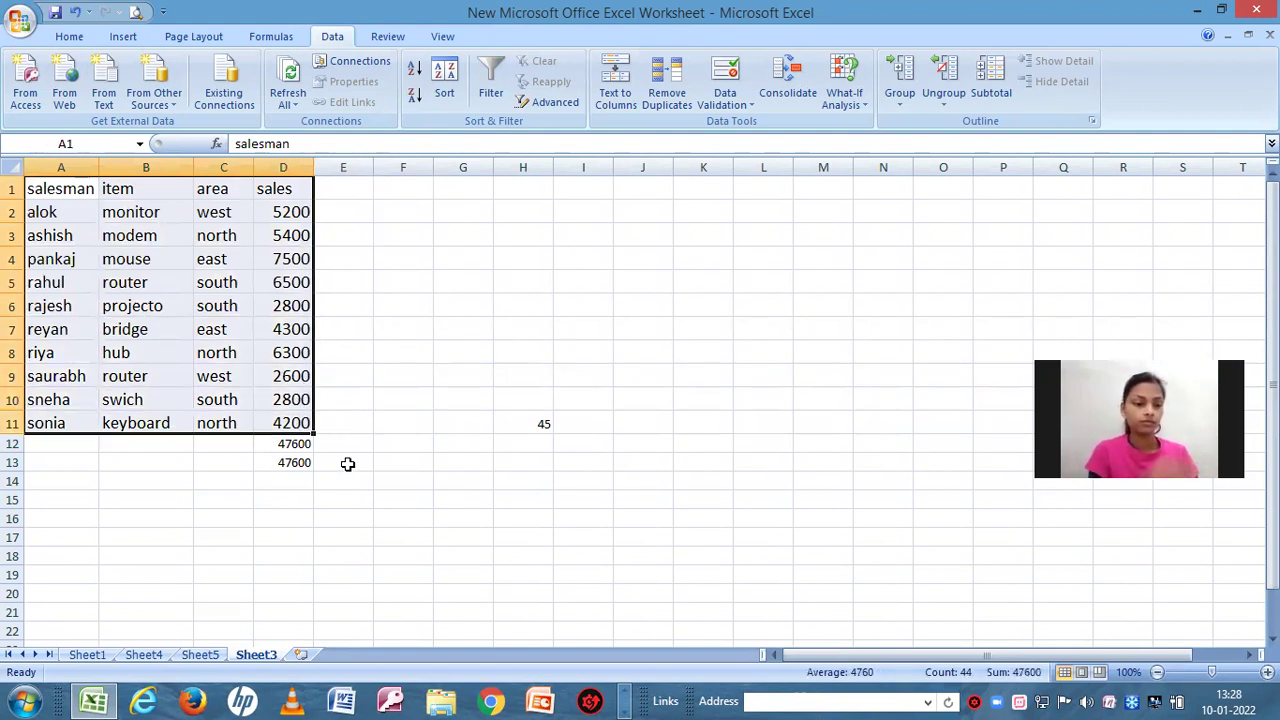
pyautogui.click(347, 464)
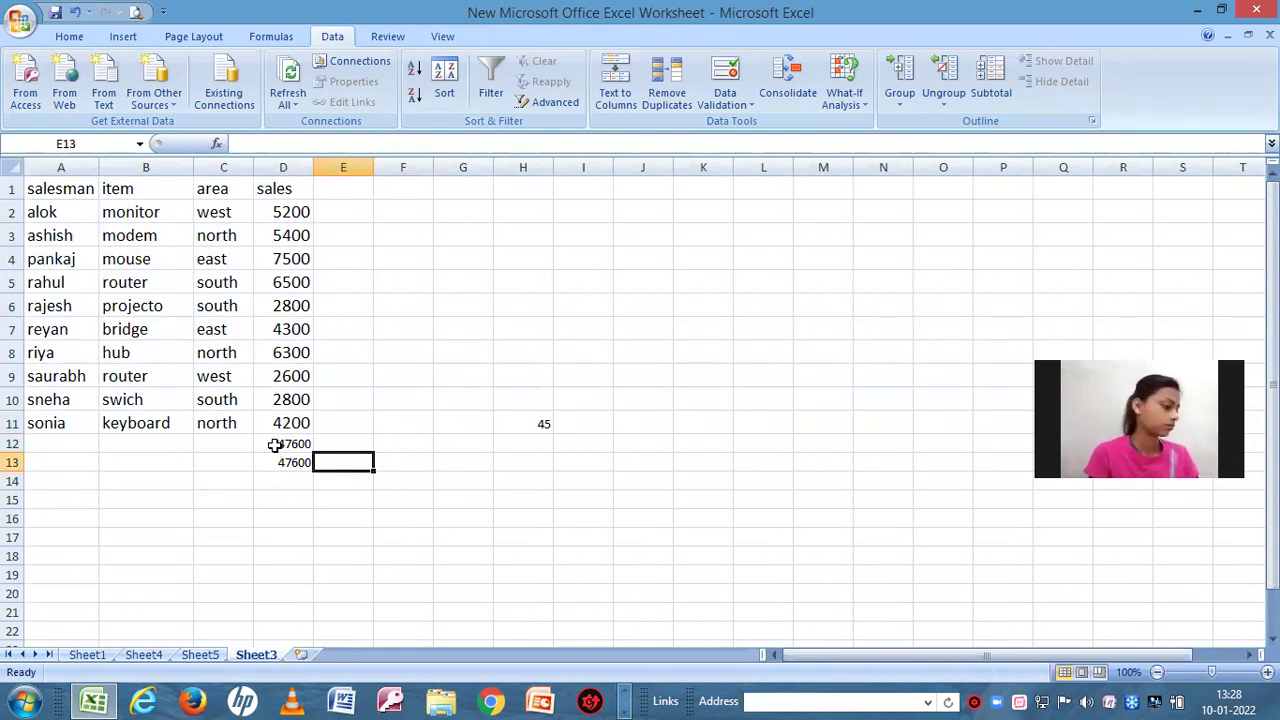
pyautogui.moveTo(275, 445); pyautogui.dragTo(401, 464)
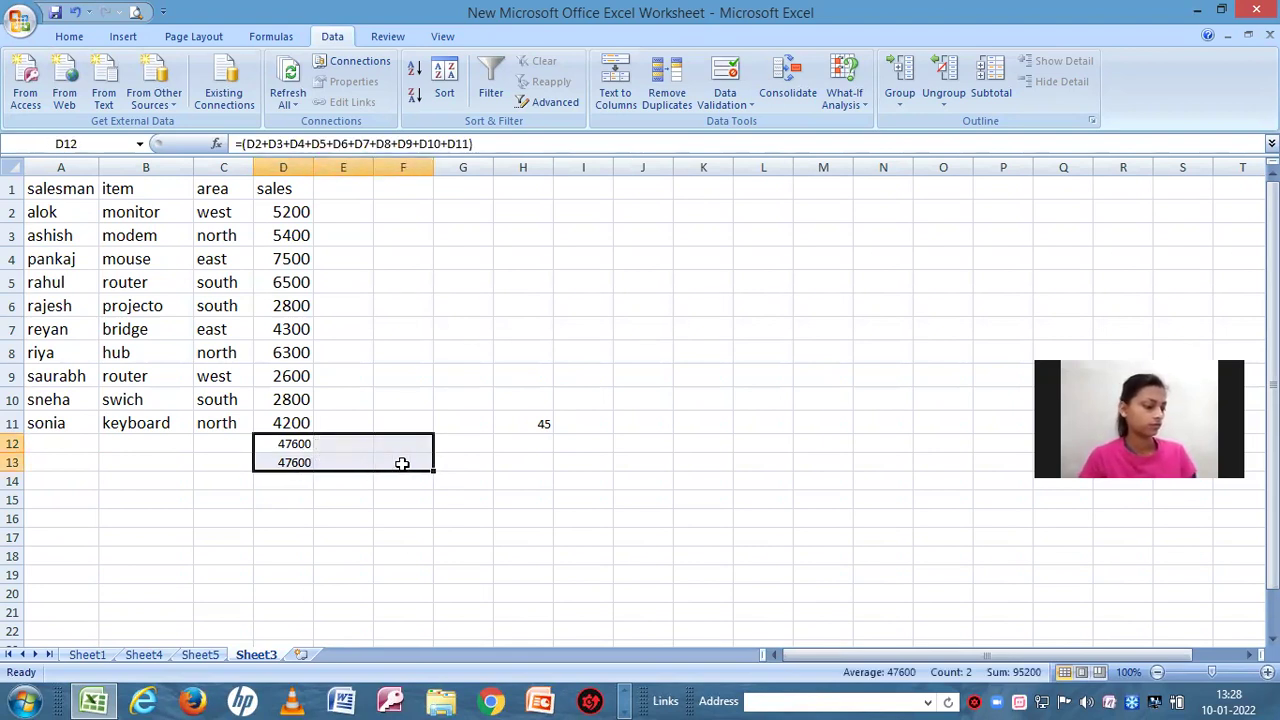
pyautogui.press('Delete')
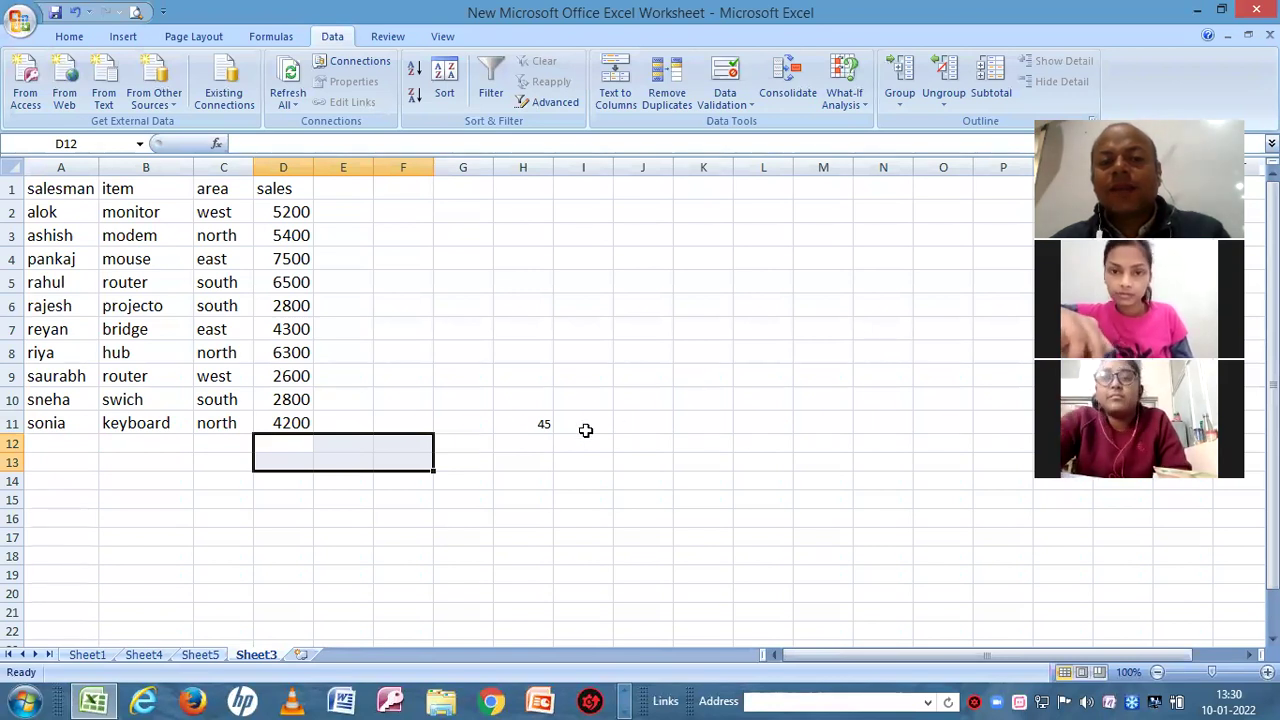
pyautogui.click(552, 479)
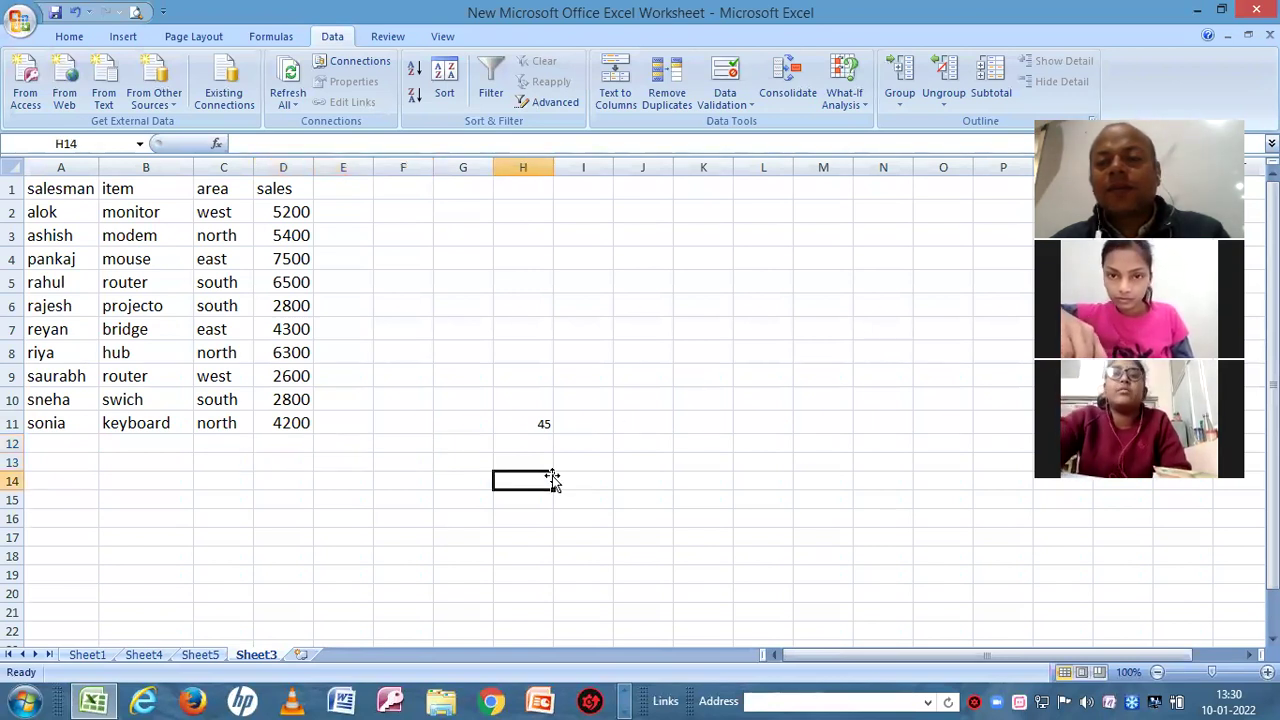
pyautogui.click(60, 192)
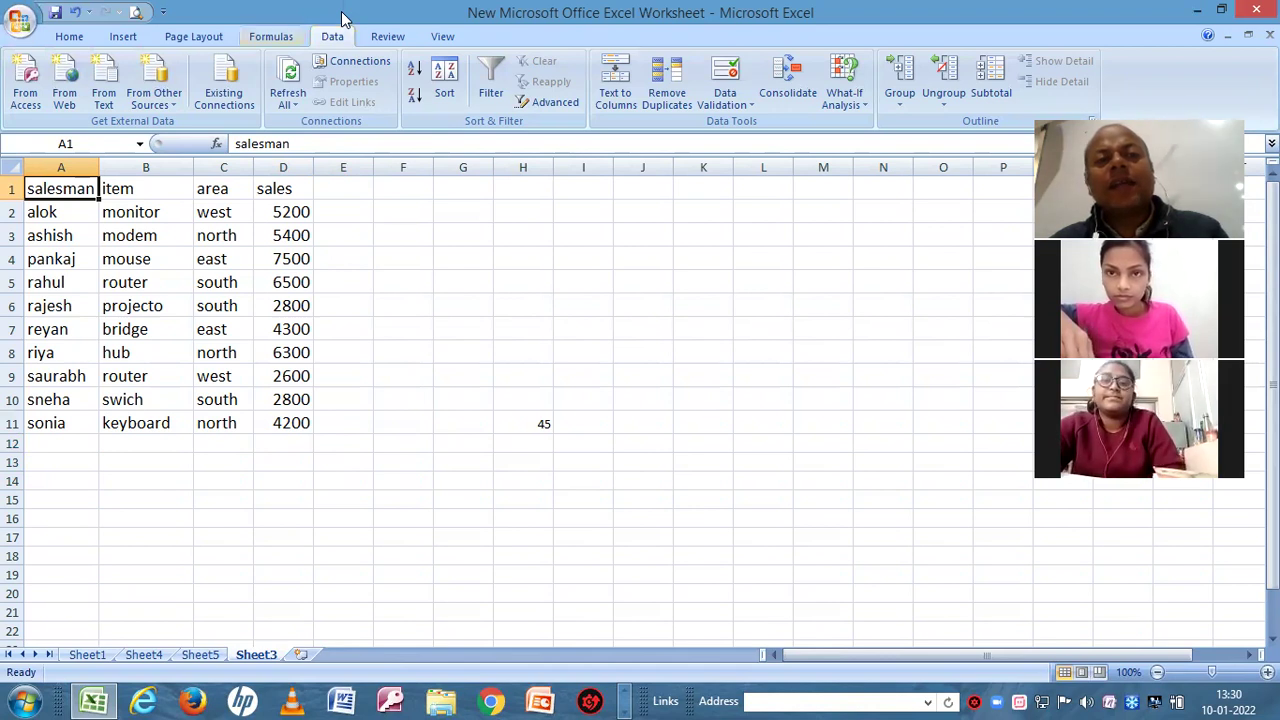
pyautogui.scroll(1, 341, 18)
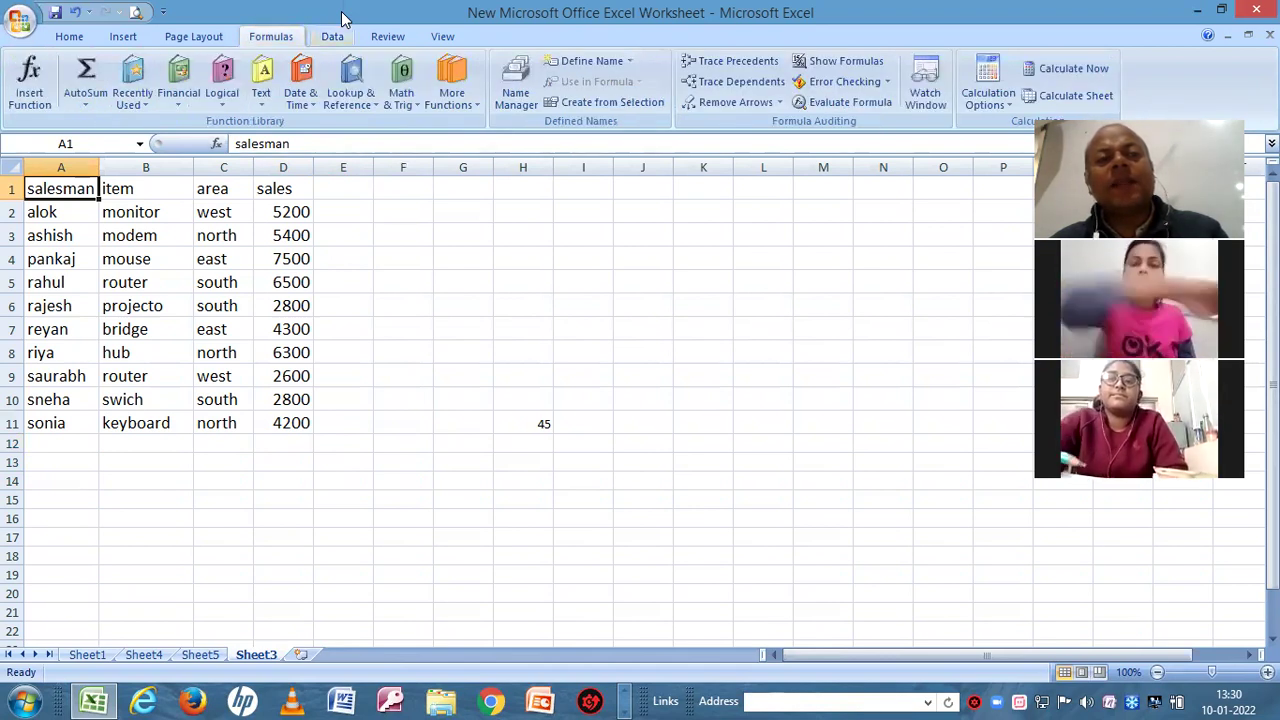
pyautogui.scroll(-1, 341, 18)
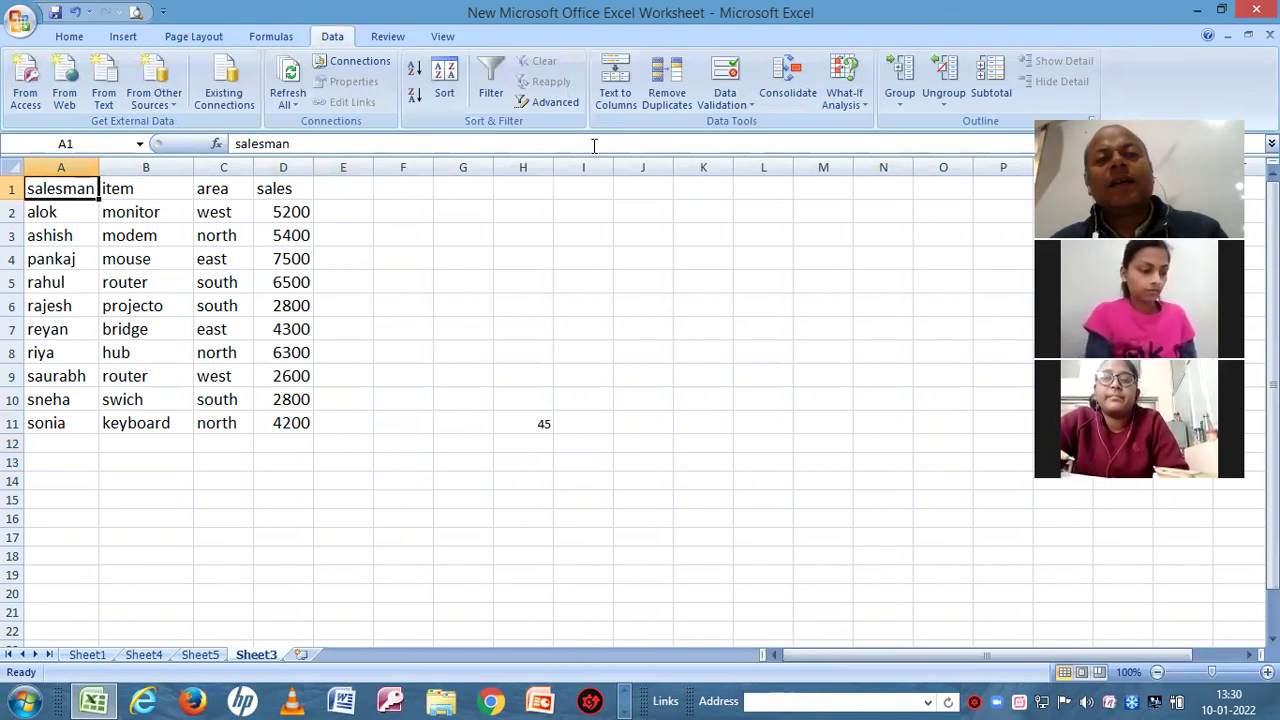
# - Sort the sales table by the salesman column, on cell values, A to Z
pyautogui.click(450, 114)
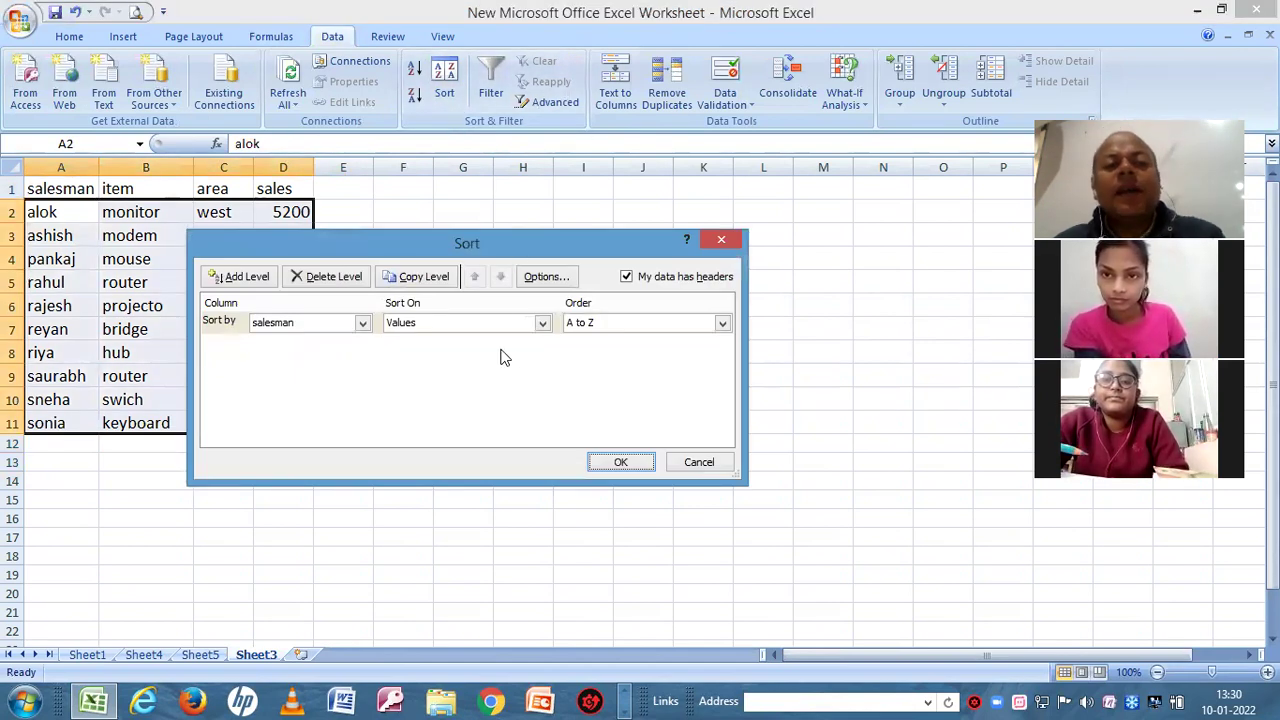
pyautogui.click(362, 324)
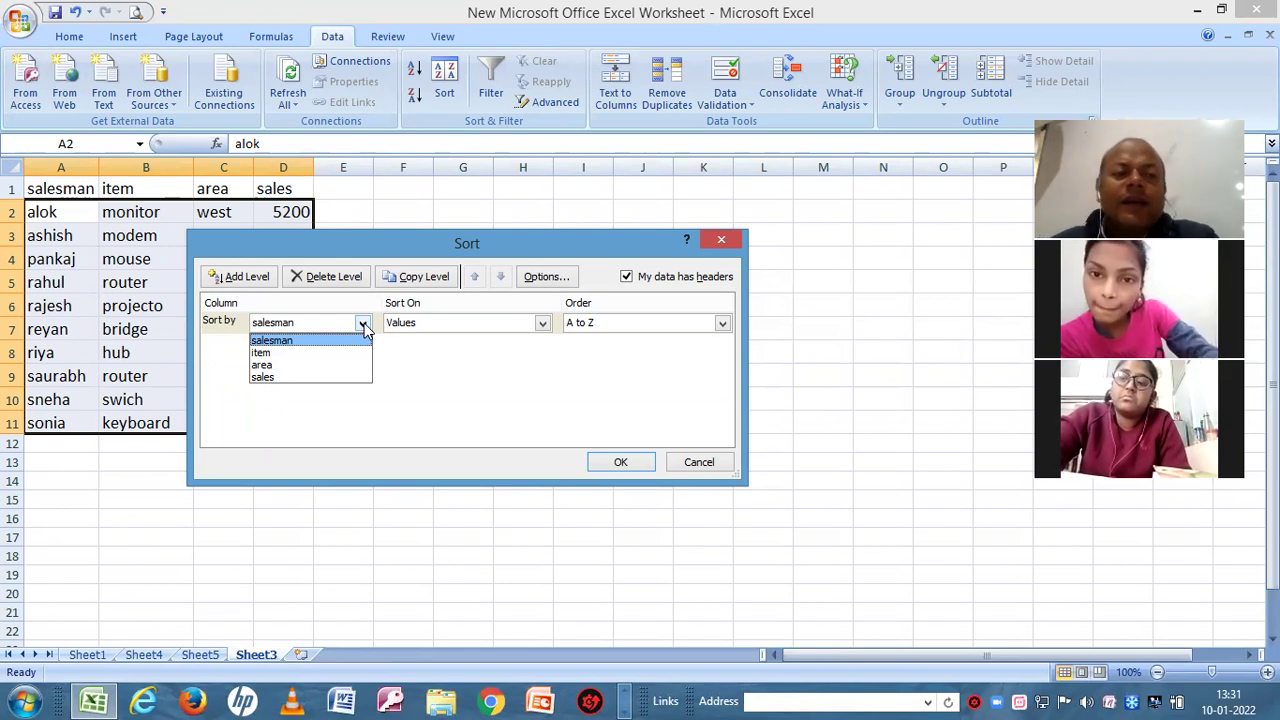
pyautogui.click(332, 342)
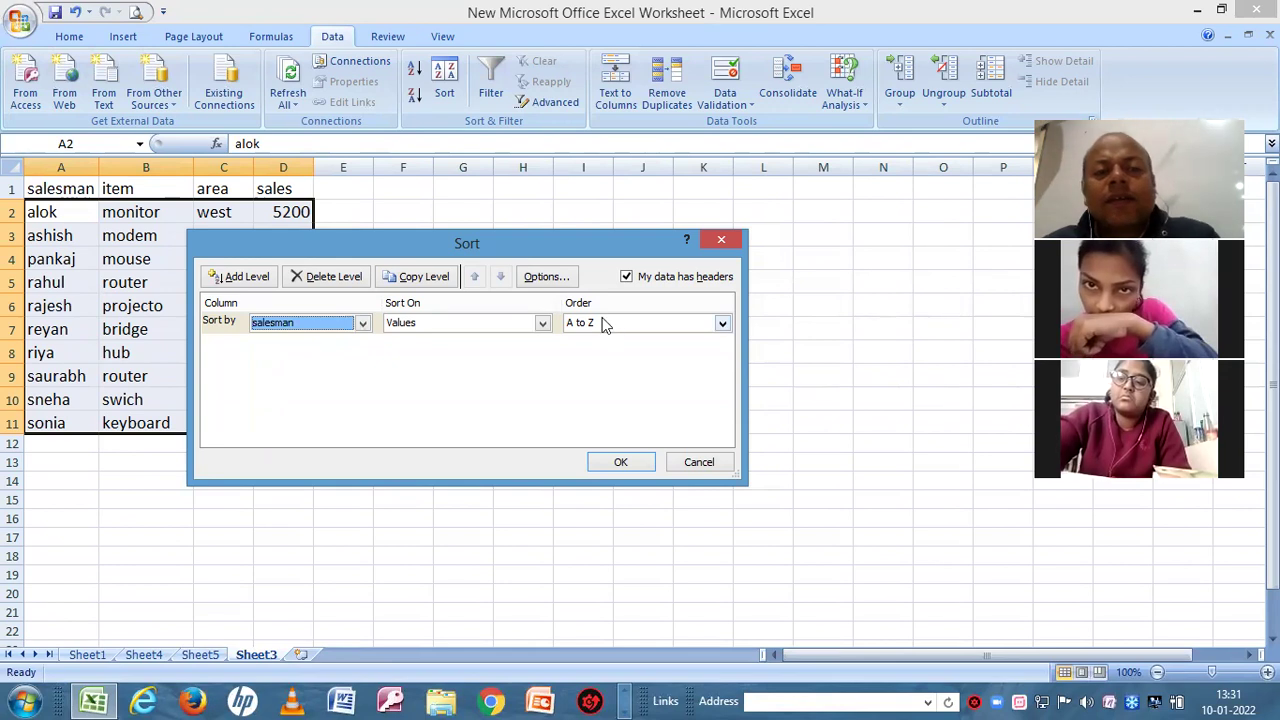
pyautogui.click(542, 324)
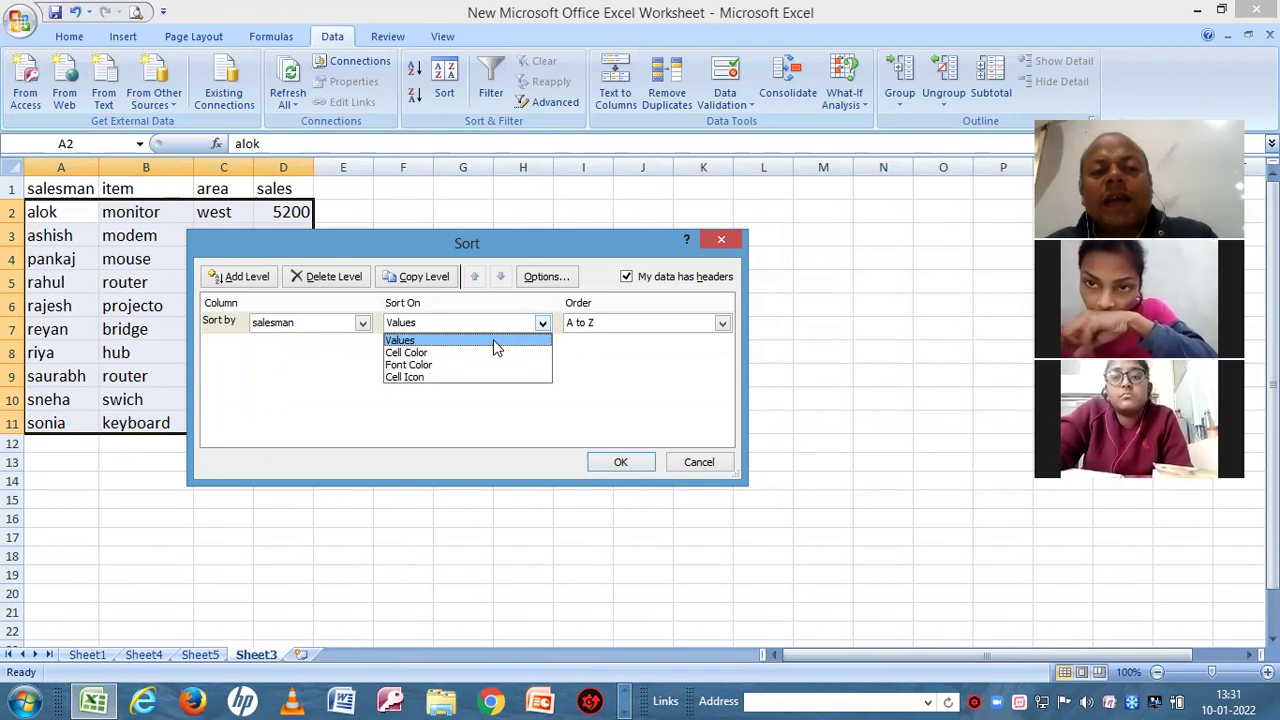
pyautogui.click(493, 340)
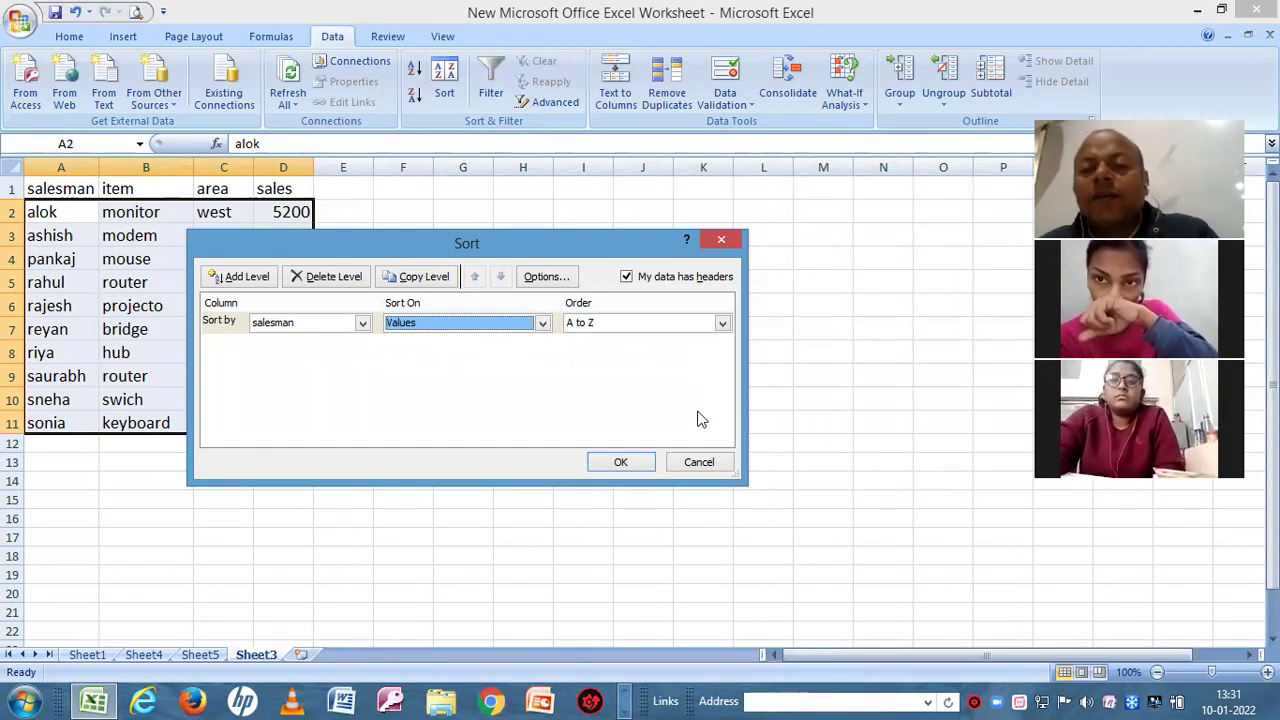
pyautogui.click(621, 463)
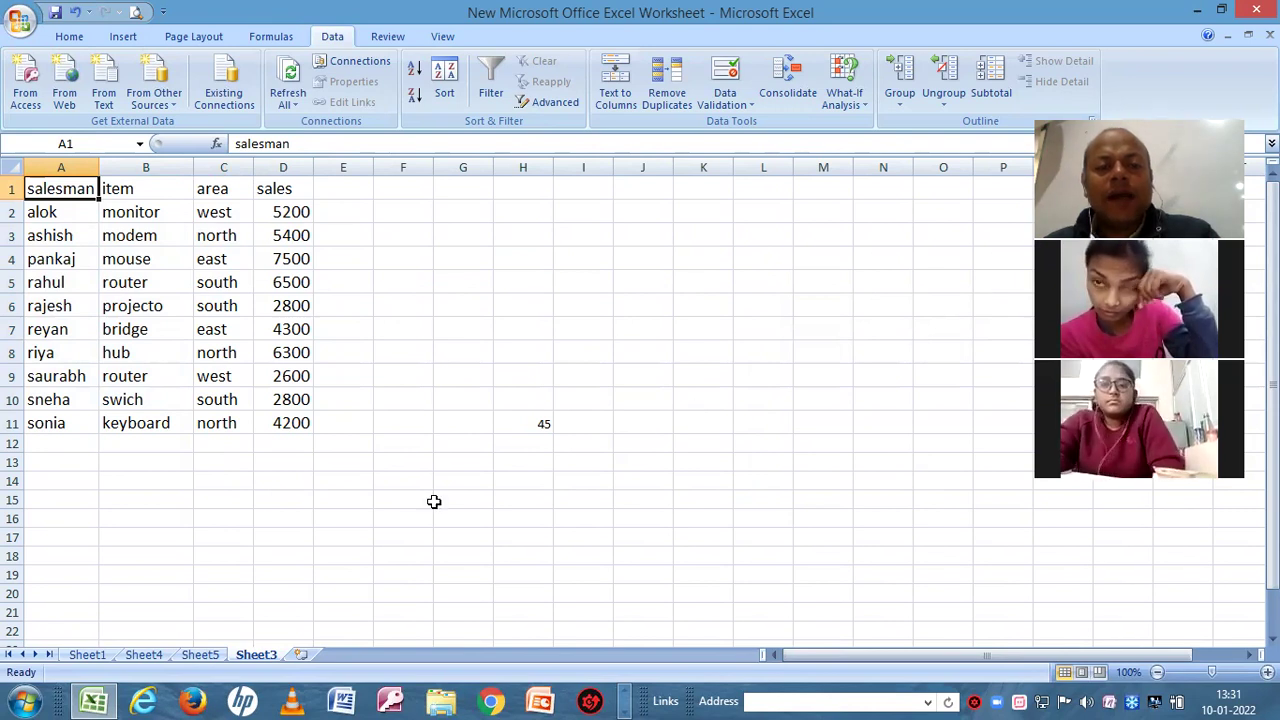
# - In D14, start the formula =vlookup("sneha", to look up sneha
pyautogui.click(287, 479)
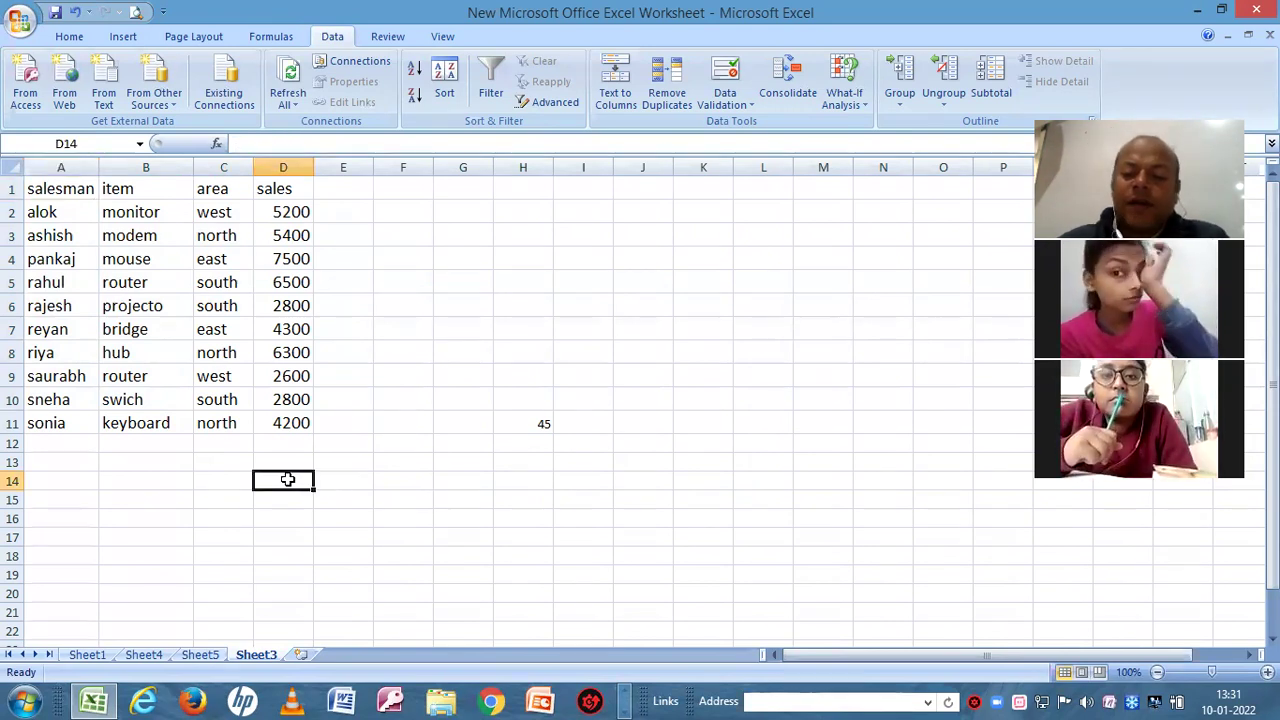
pyautogui.write('=v')
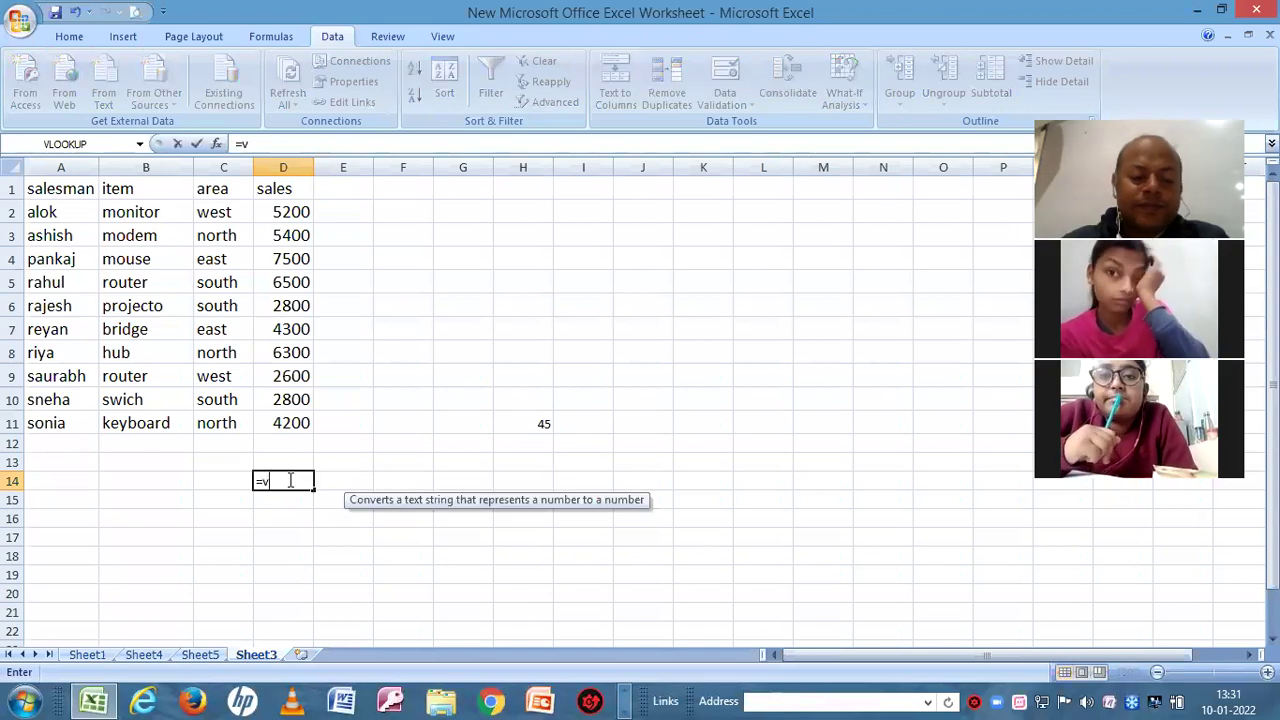
pyautogui.write('lookup')
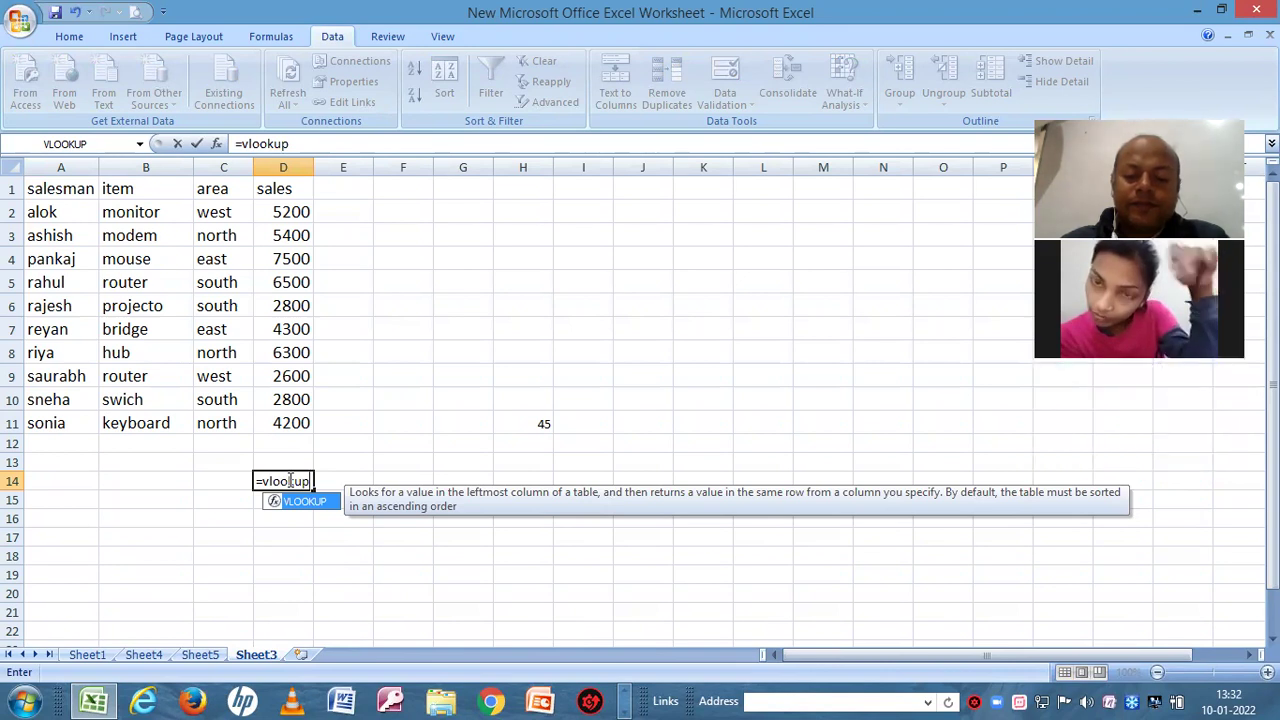
pyautogui.write('(')
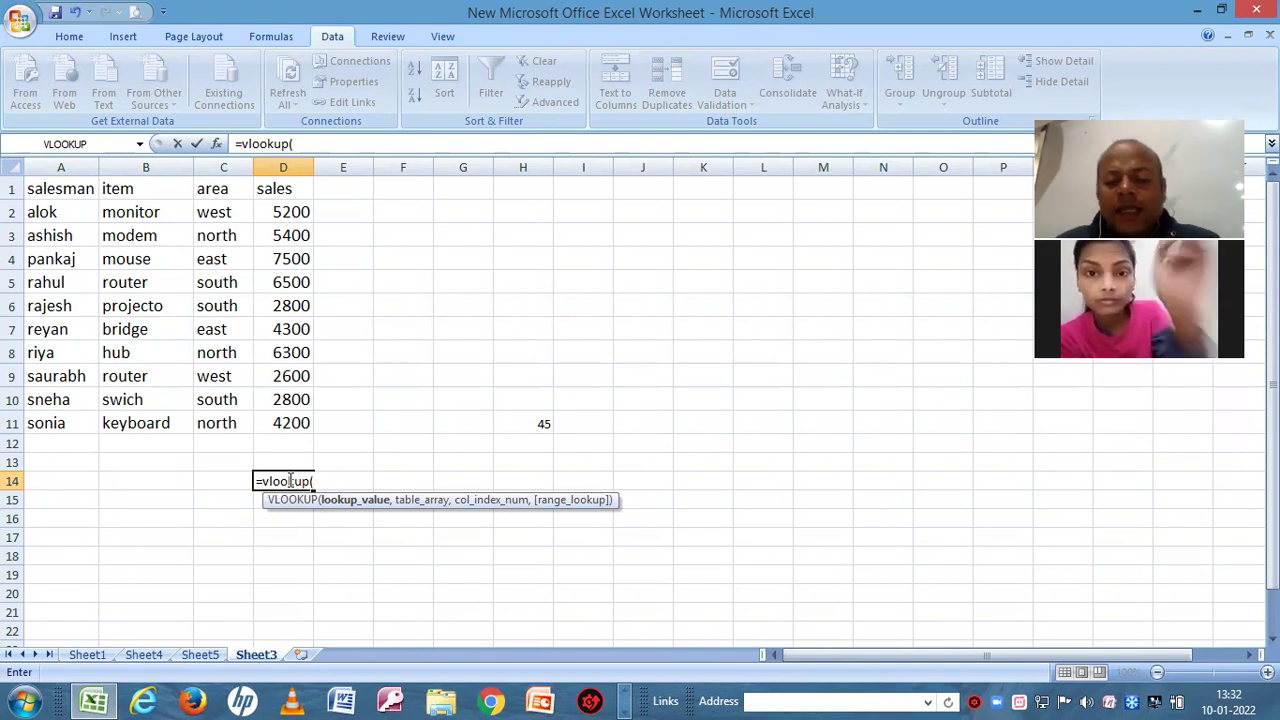
pyautogui.write('"')
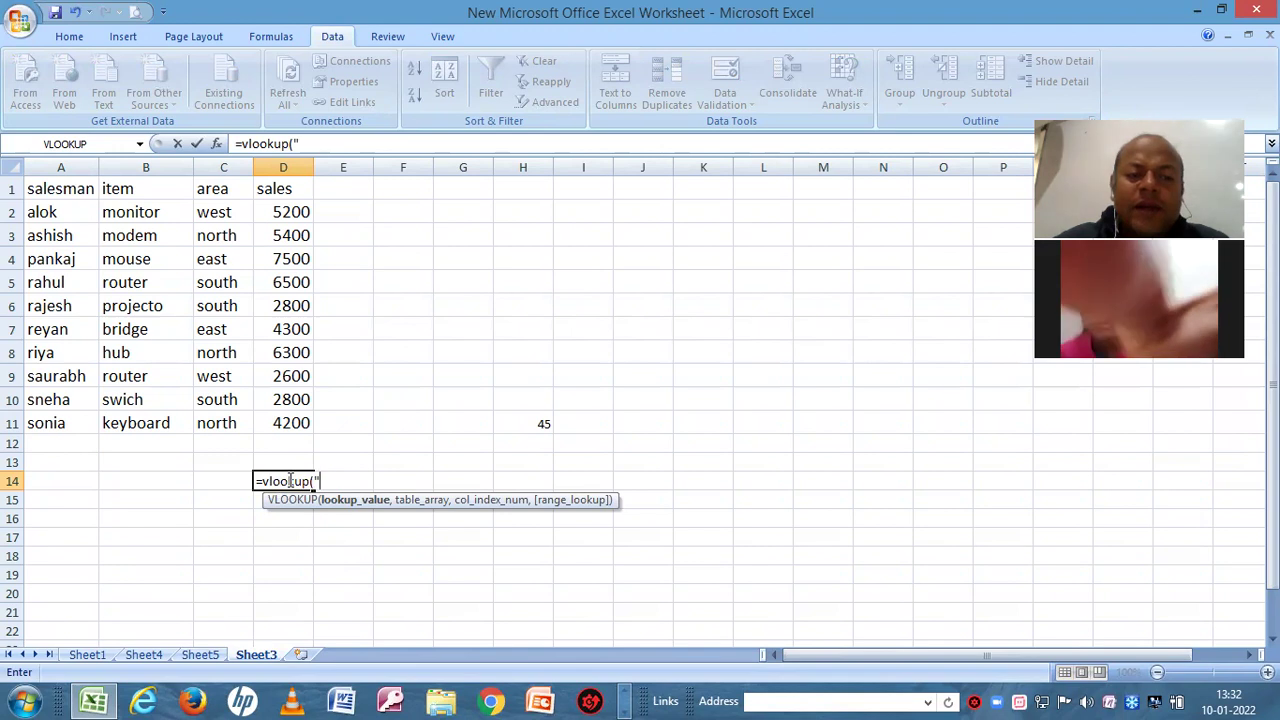
pyautogui.write('sn')
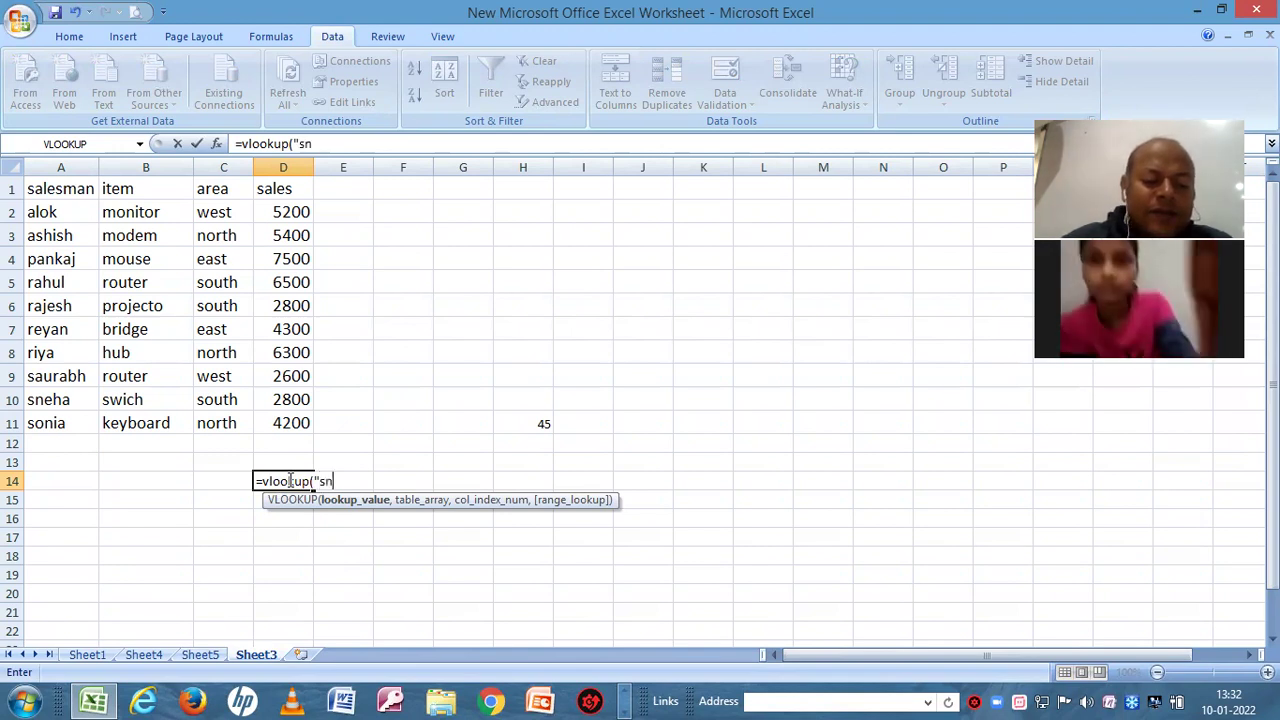
pyautogui.write('eha"')
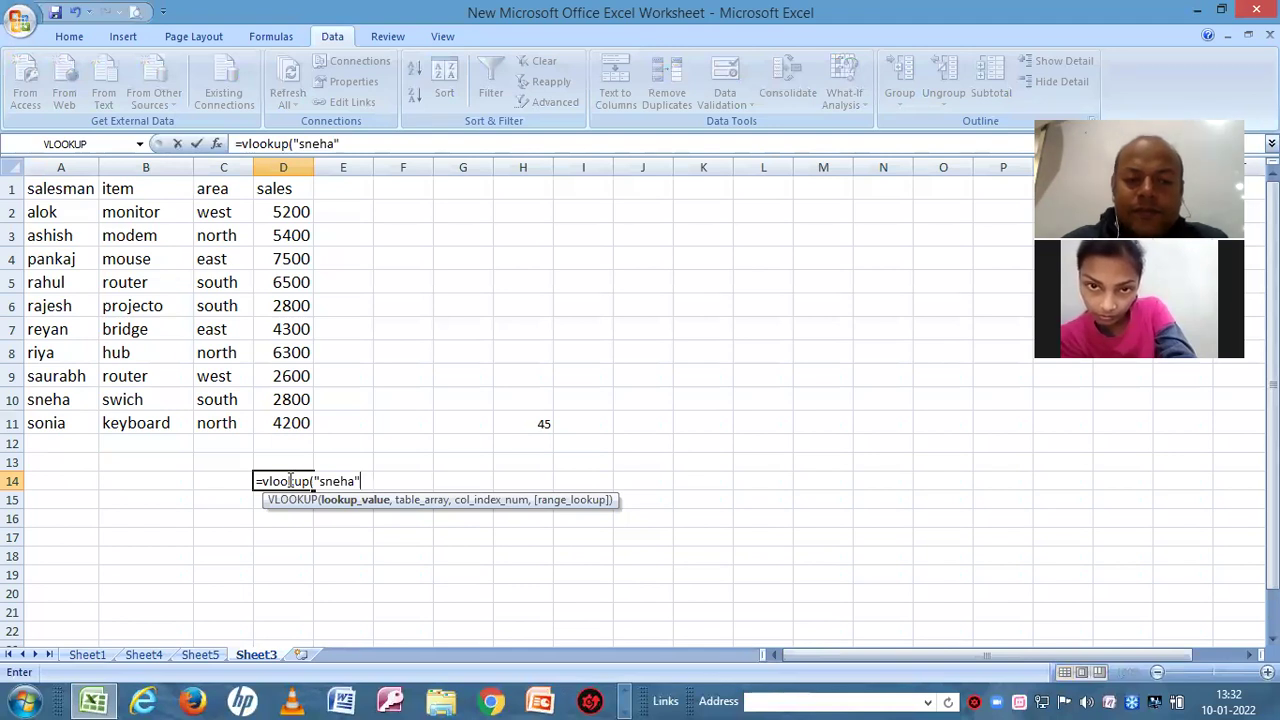
pyautogui.write(',')
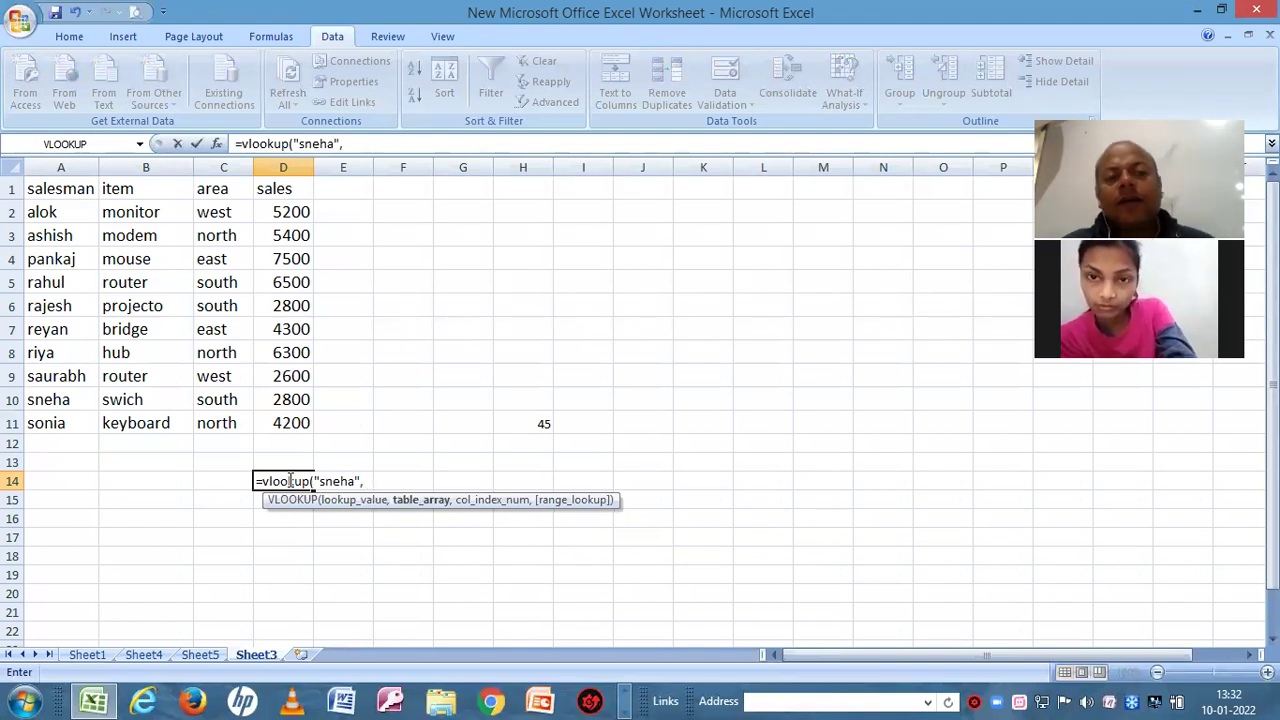
# - Enter A1:D11 as the VLOOKUP table range, followed by a comma
pyautogui.click(45, 189)
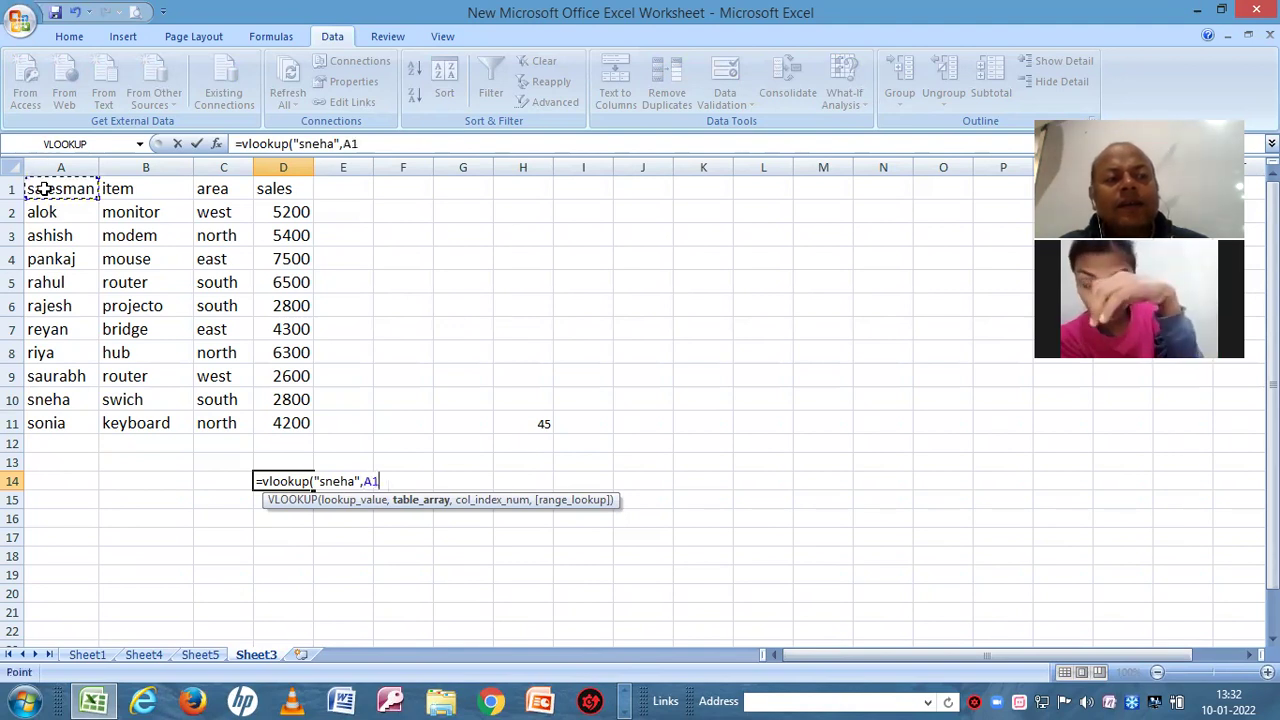
pyautogui.moveTo(45, 189)
pyautogui.mouseDown()
pyautogui.moveTo(115, 182)
pyautogui.moveTo(268, 276)
pyautogui.moveTo(293, 410)
pyautogui.mouseUp()
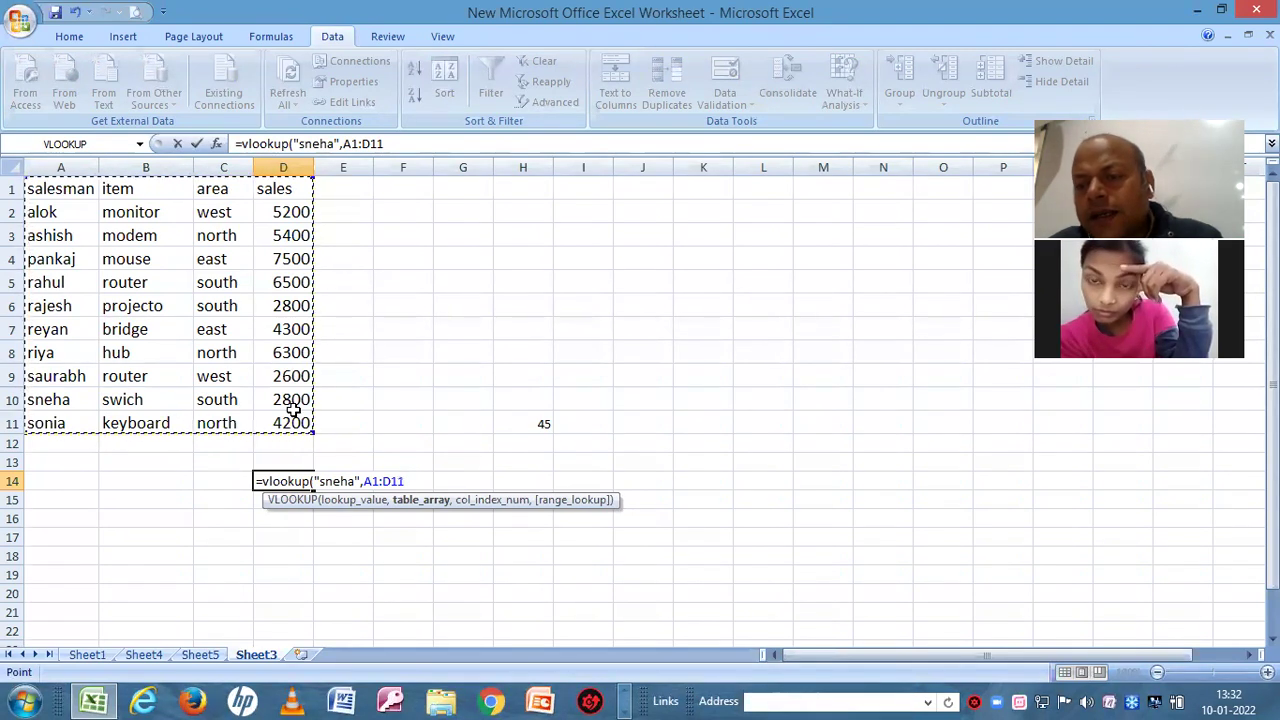
pyautogui.write(',')
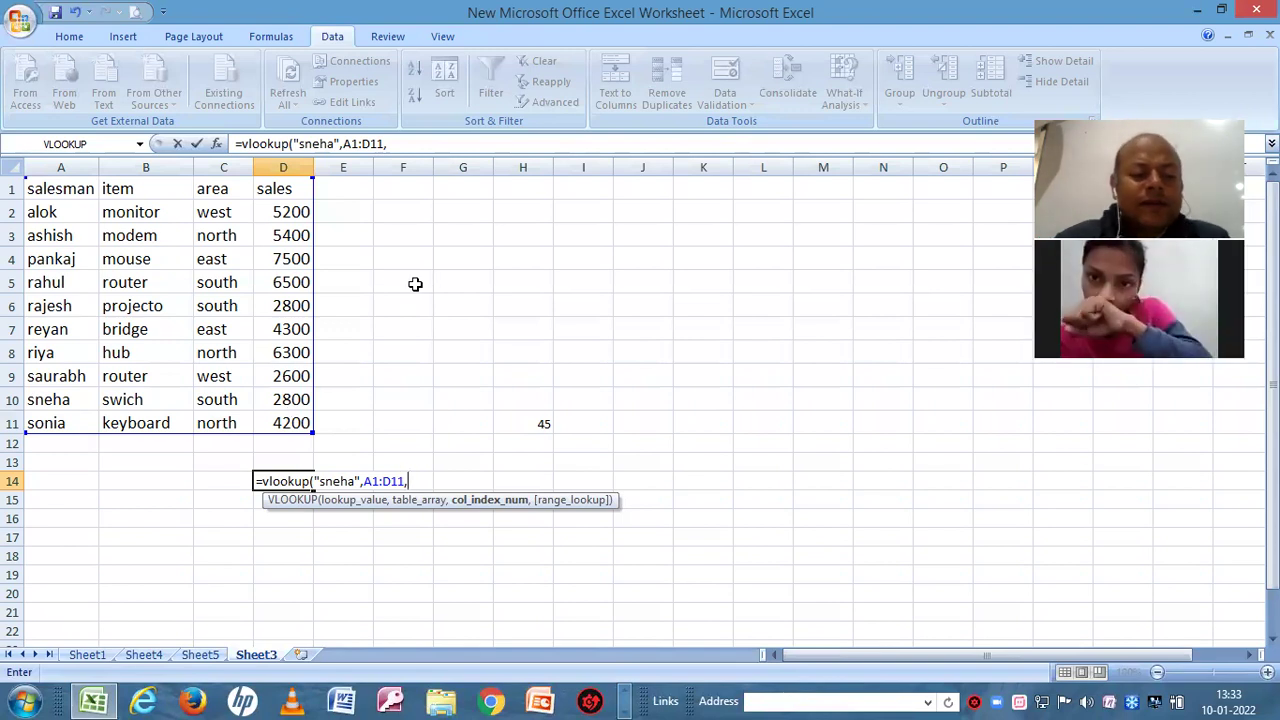
# - Finish D14 as =vlookup("sneha",A1:D11,3) so it shows south
pyautogui.write('3')
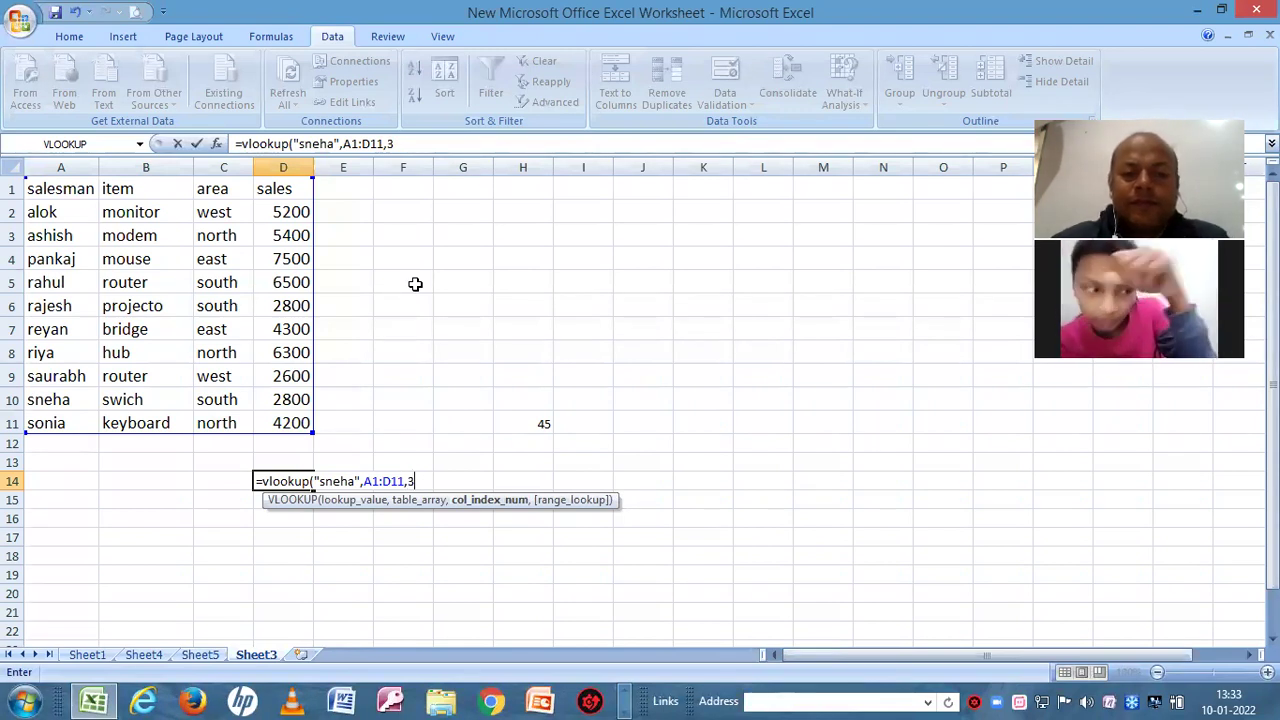
pyautogui.write(')')
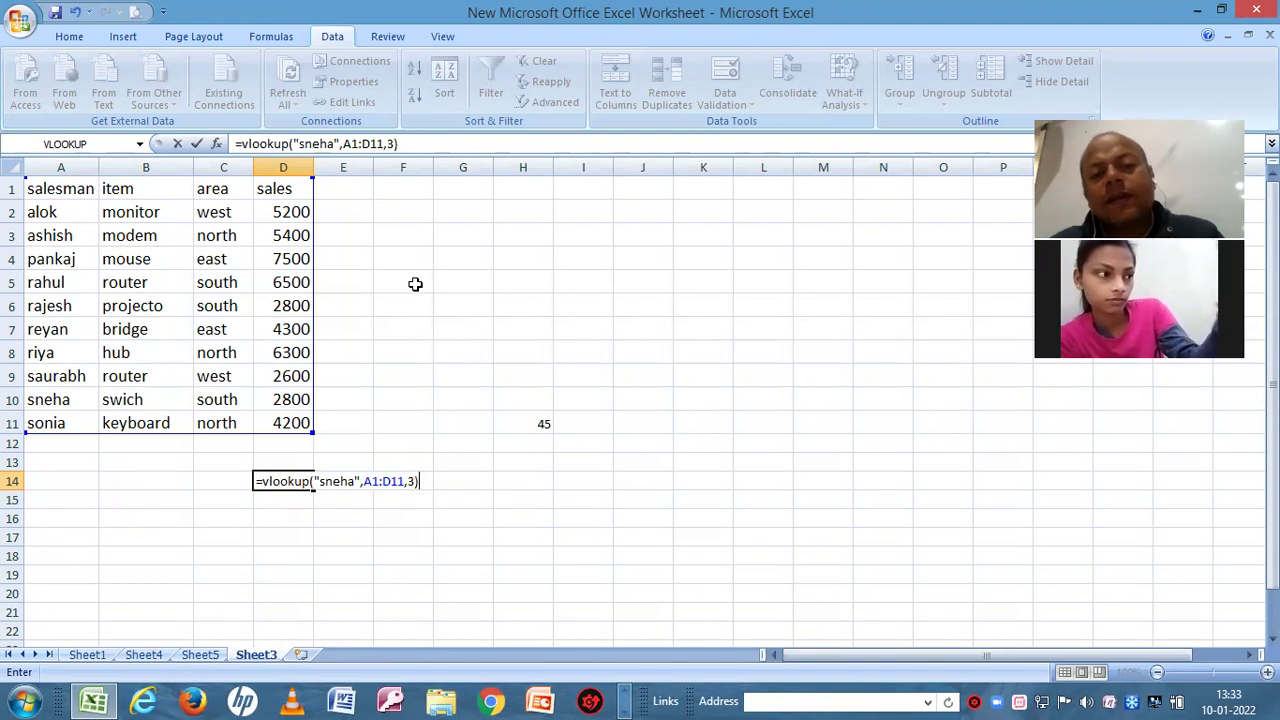
pyautogui.click(365, 530)
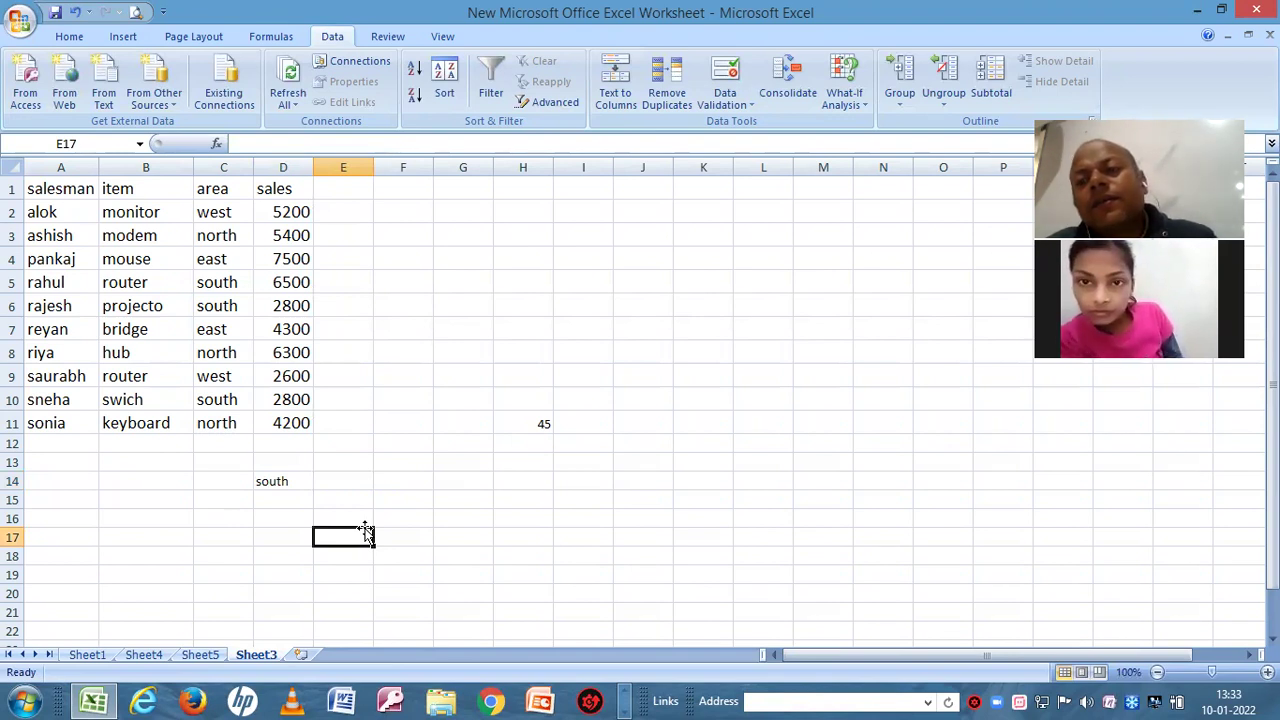
pyautogui.click(271, 481)
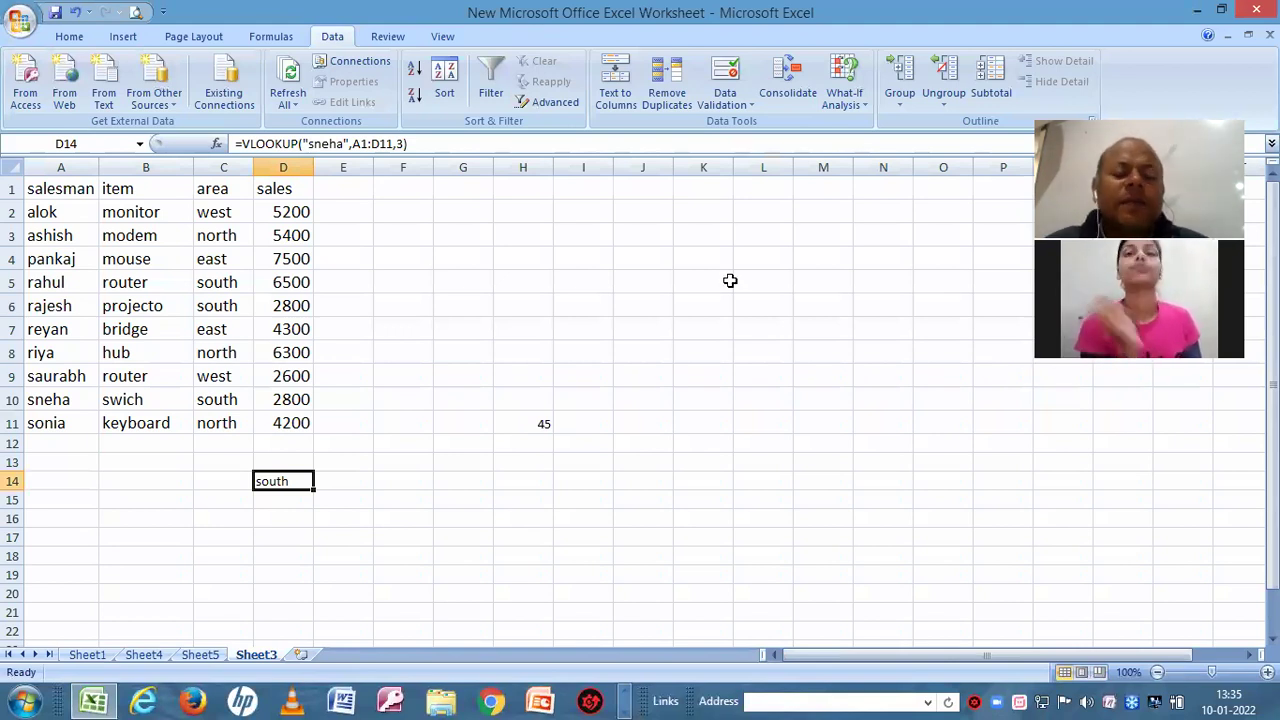
# - Copy the sales table A1:D11 and switch to Sheet5
pyautogui.click(383, 397)
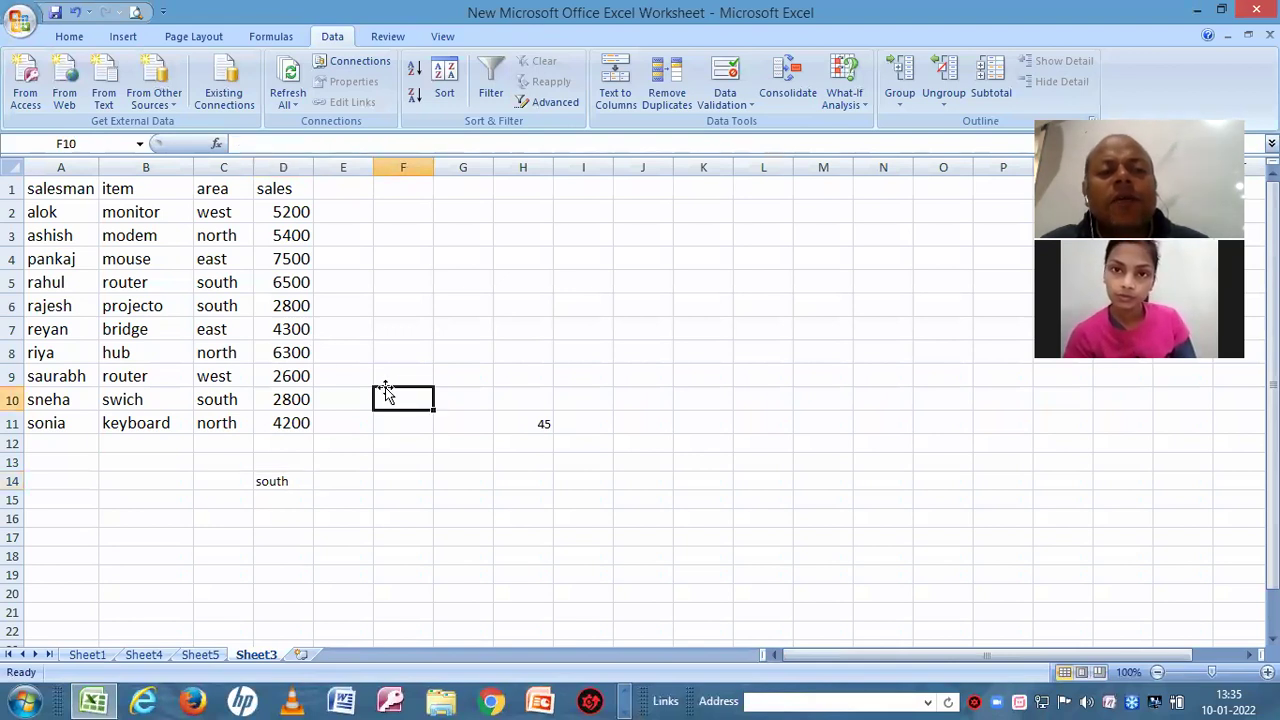
pyautogui.click(45, 193)
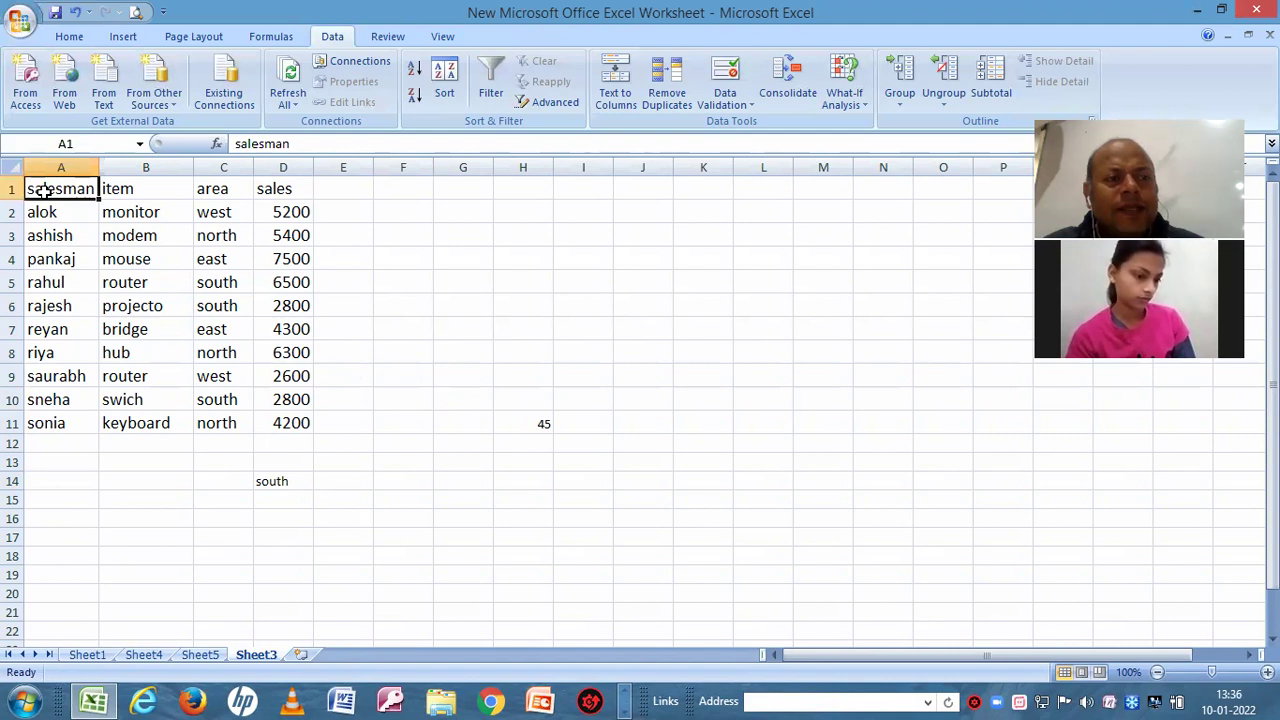
pyautogui.moveTo(45, 193); pyautogui.dragTo(297, 352)
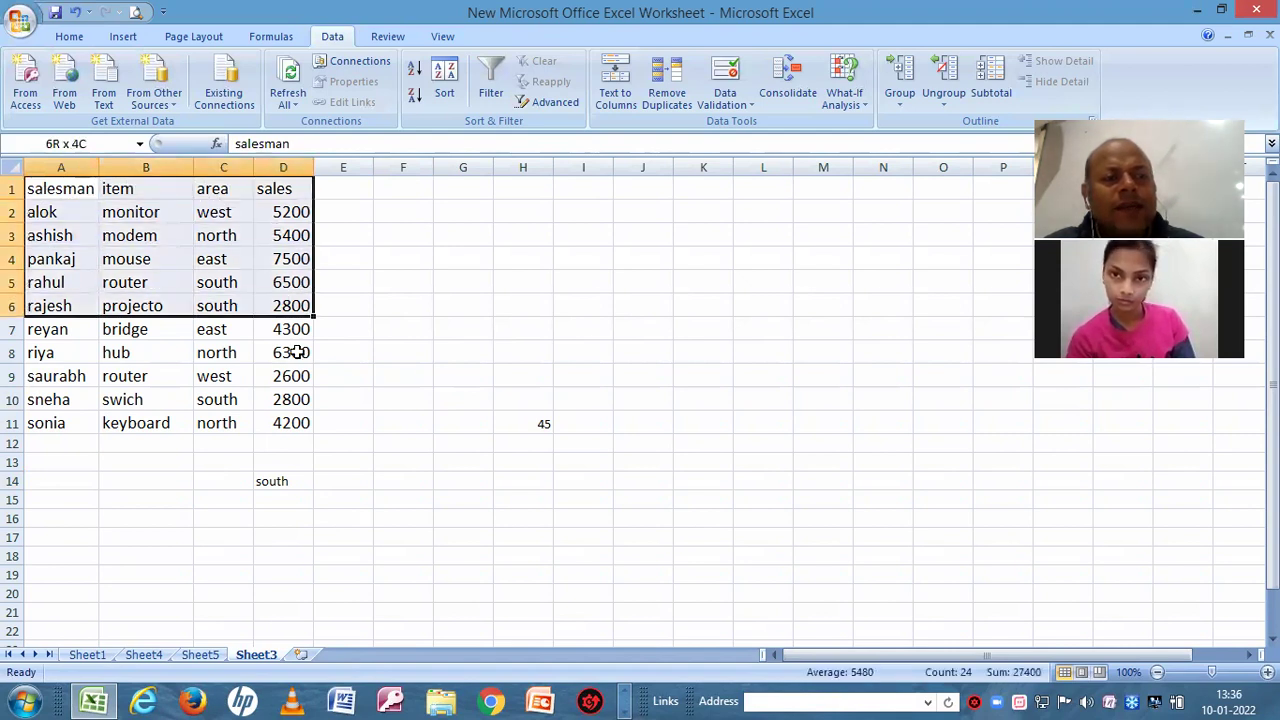
pyautogui.moveTo(297, 352); pyautogui.dragTo(298, 418)
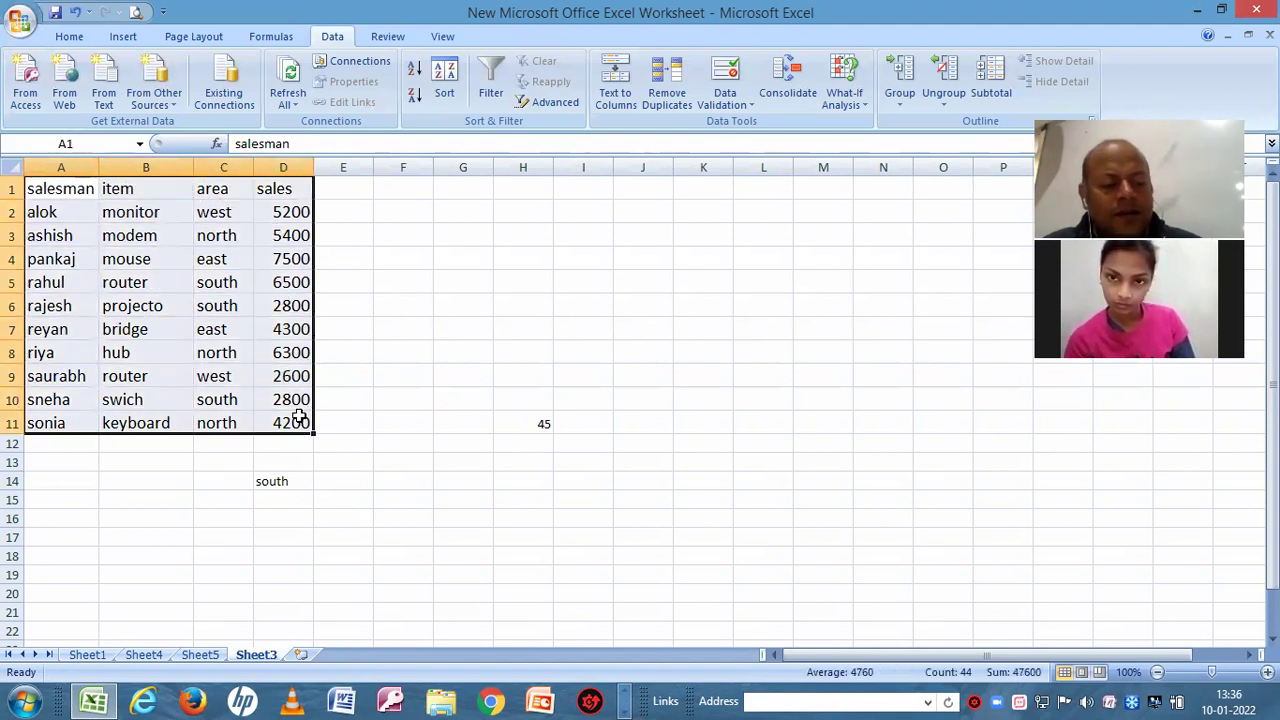
pyautogui.hotkey('ctrl', 'c')
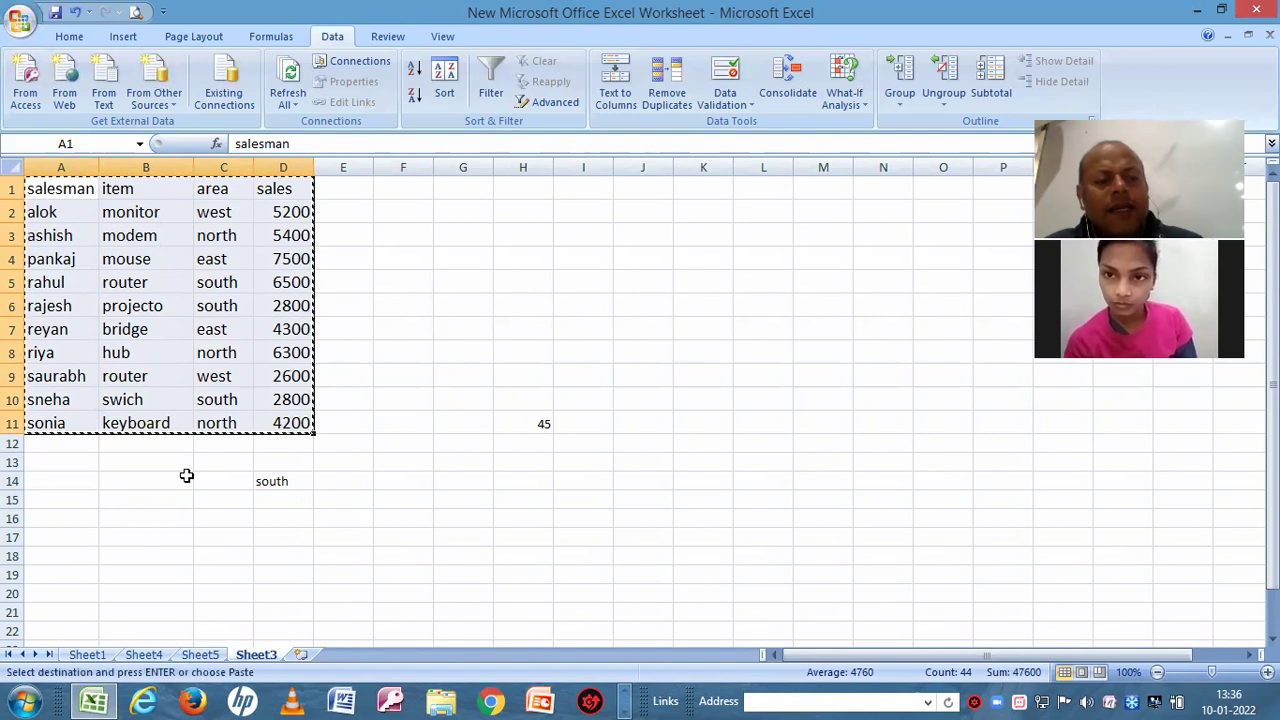
pyautogui.click(200, 654)
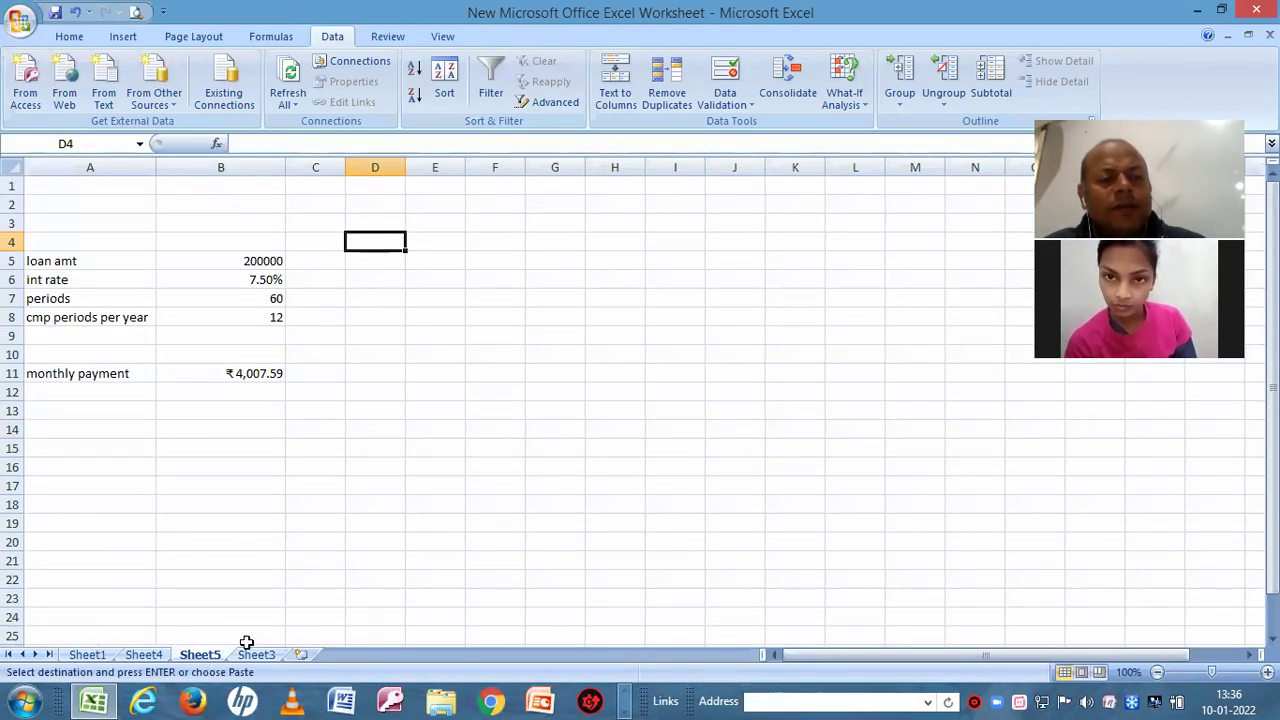
# - From Sheet1, insert a new blank worksheet, Sheet2
pyautogui.click(88, 655)
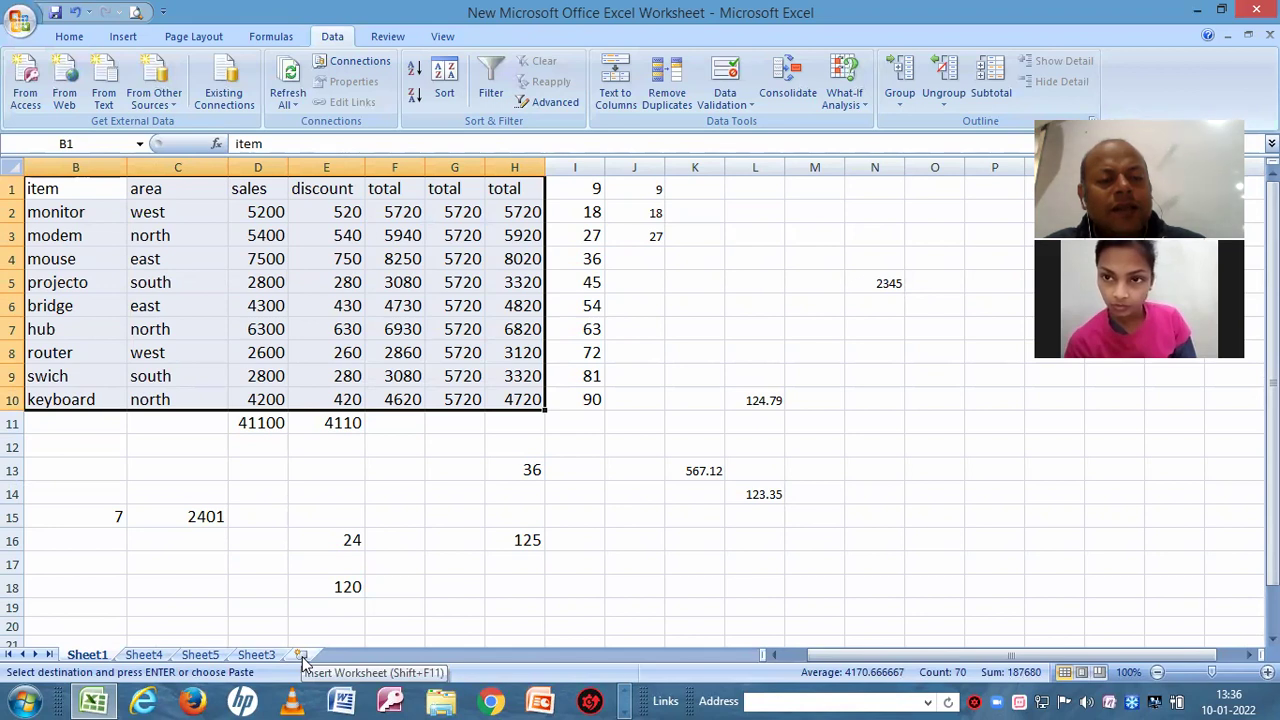
pyautogui.click(302, 656)
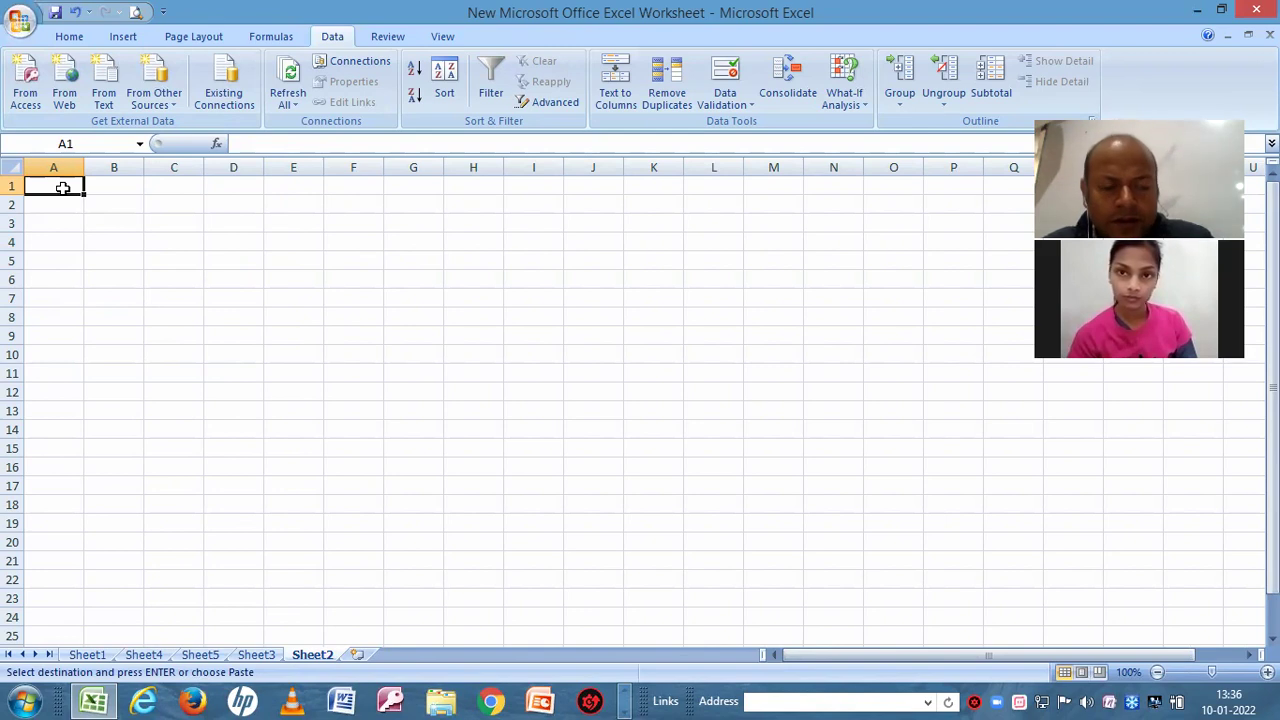
# - Paste the copied table into A1 of Sheet2 using Paste Special with Transpose
pyautogui.rightClick(62, 188)
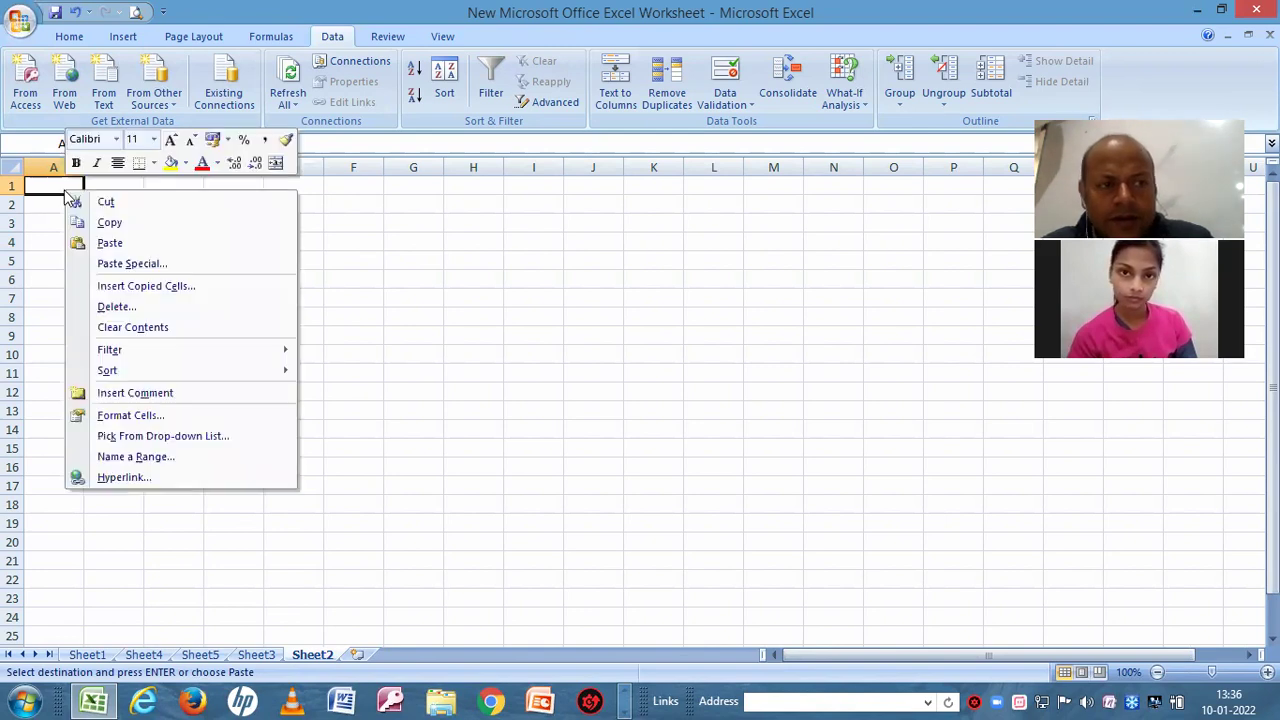
pyautogui.click(150, 264)
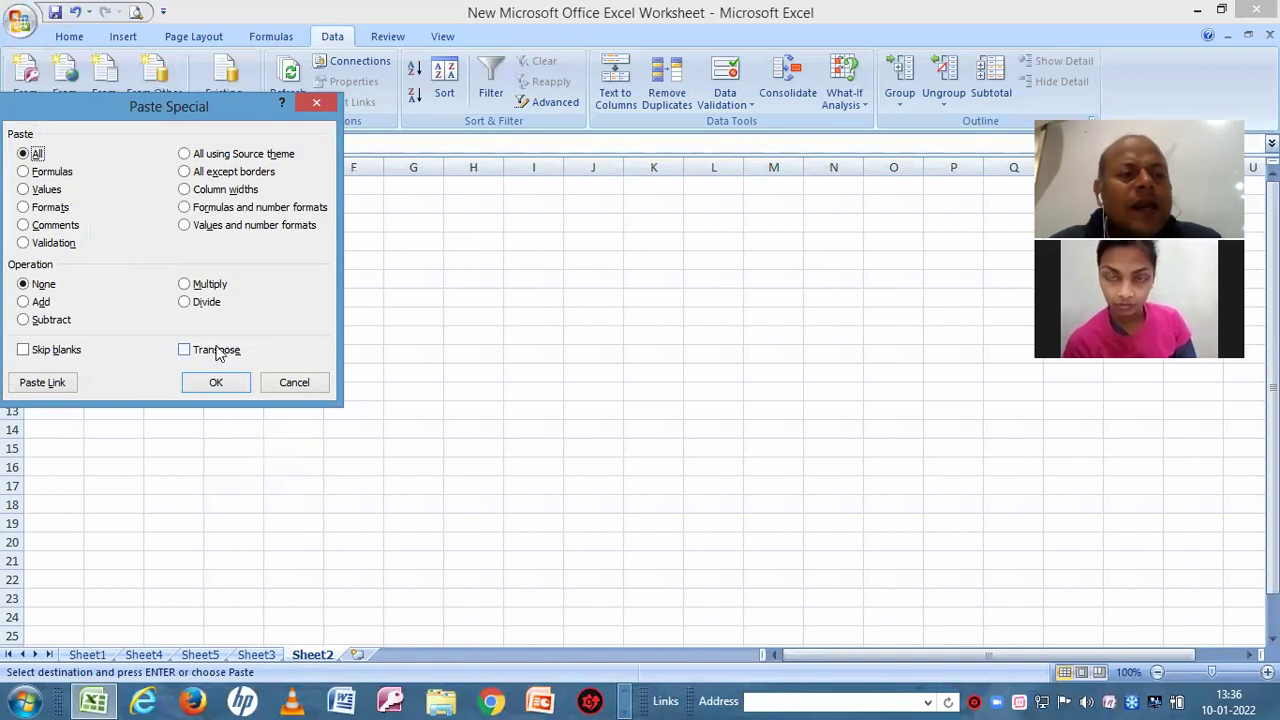
pyautogui.click(184, 350)
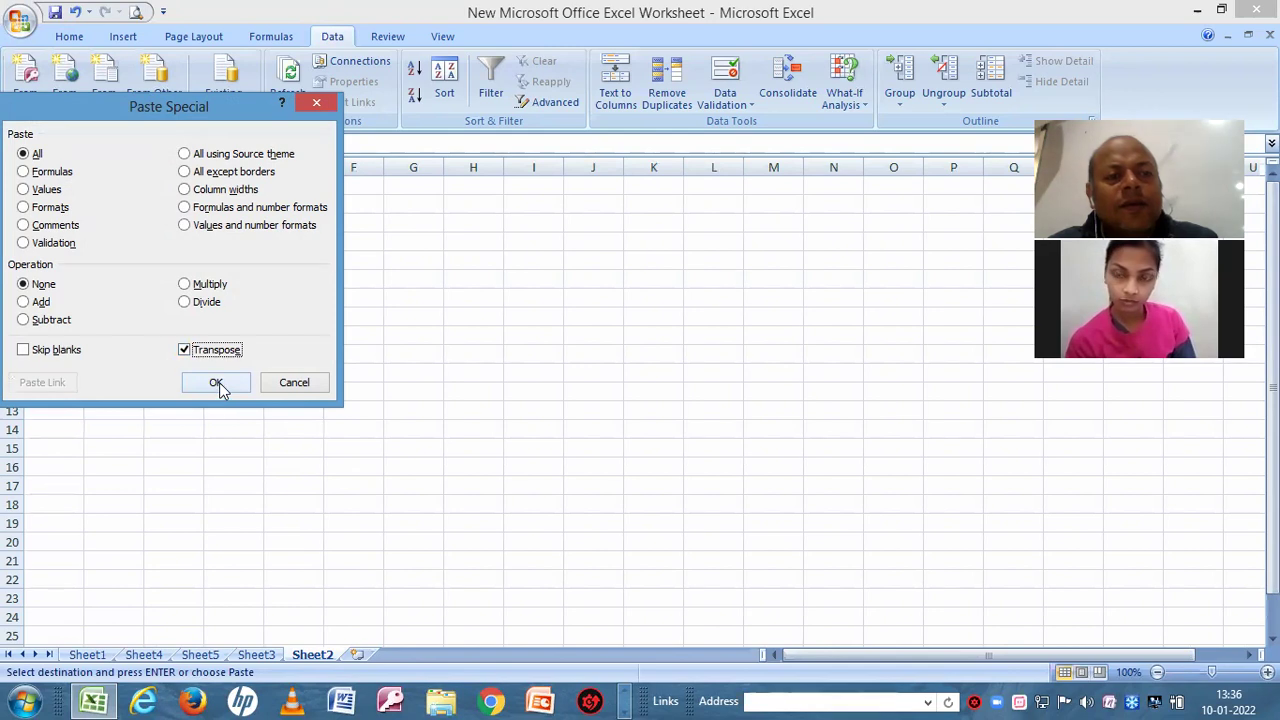
pyautogui.click(218, 383)
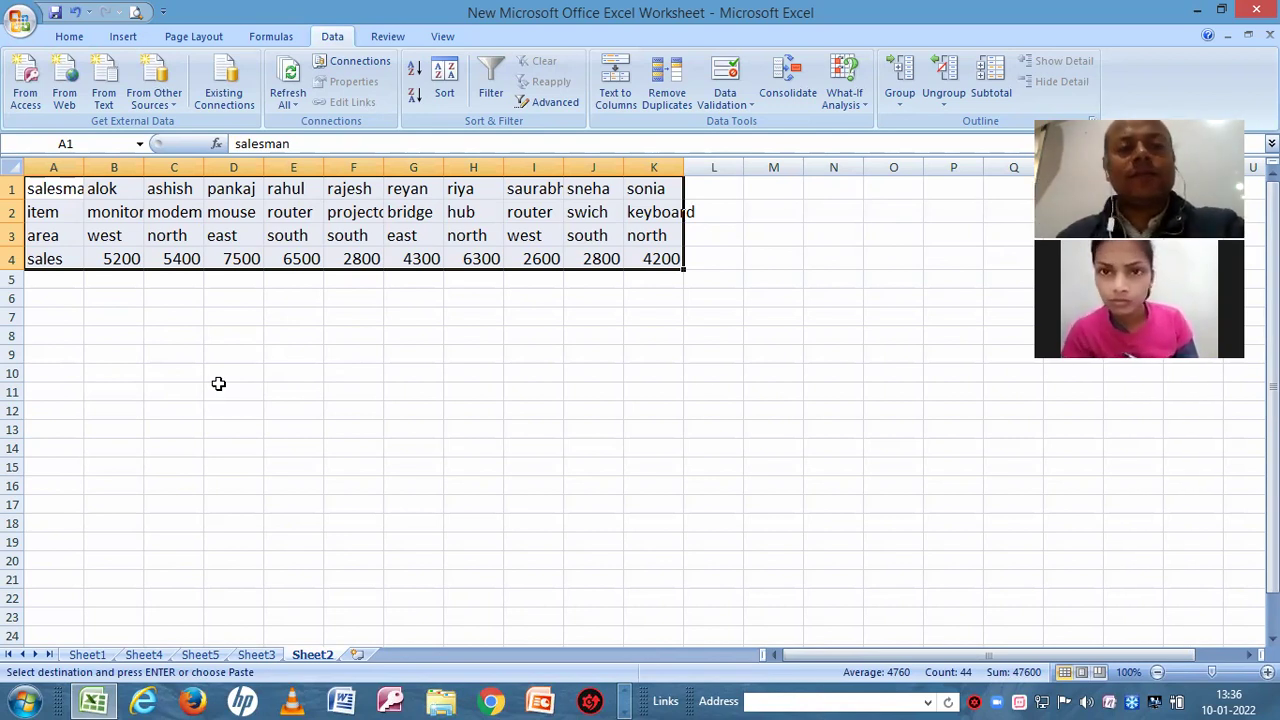
pyautogui.click(342, 397)
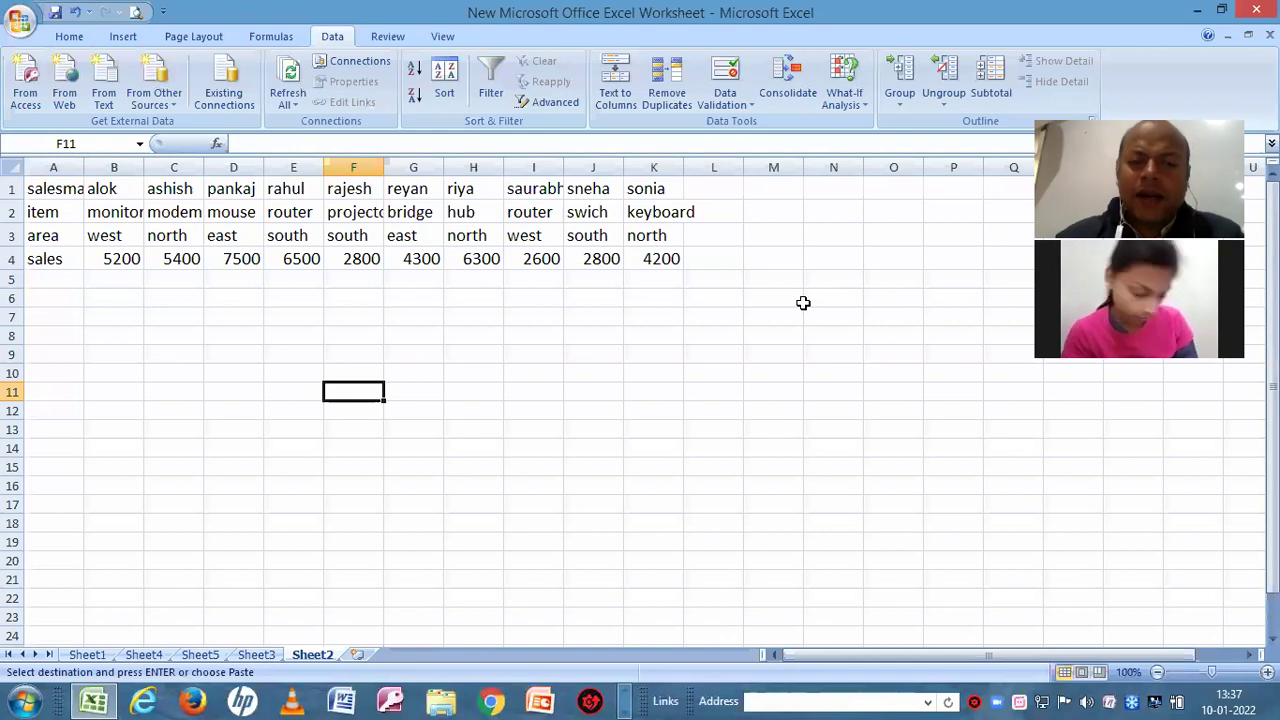
# - Enter =hlookup("pankaj",A1:K4,4) in F11, returning 7500
pyautogui.write('=h')
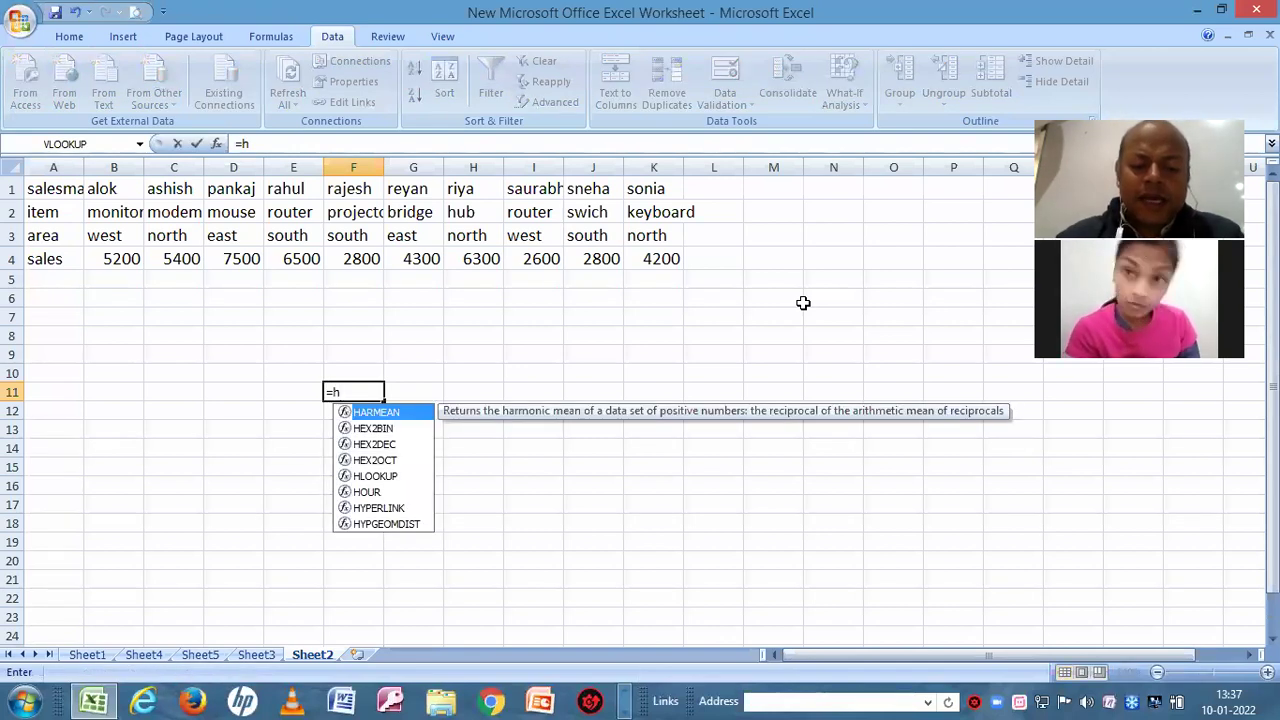
pyautogui.write('lookup')
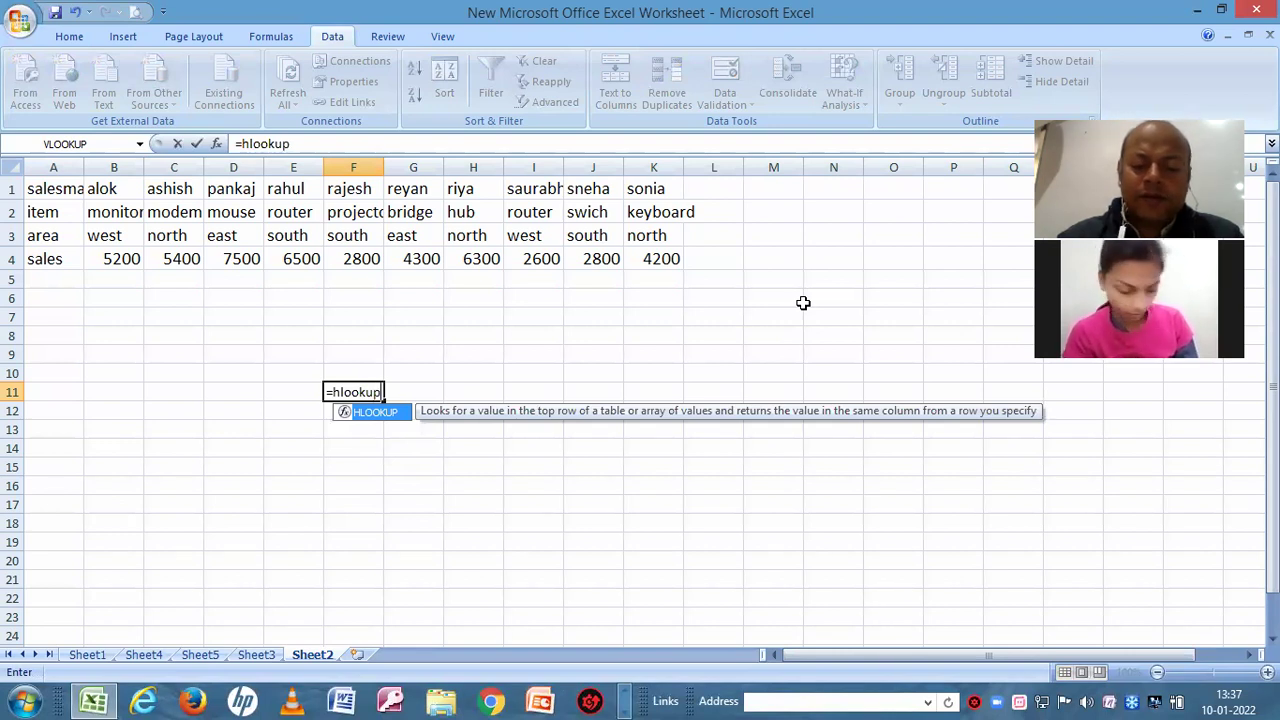
pyautogui.write('(')
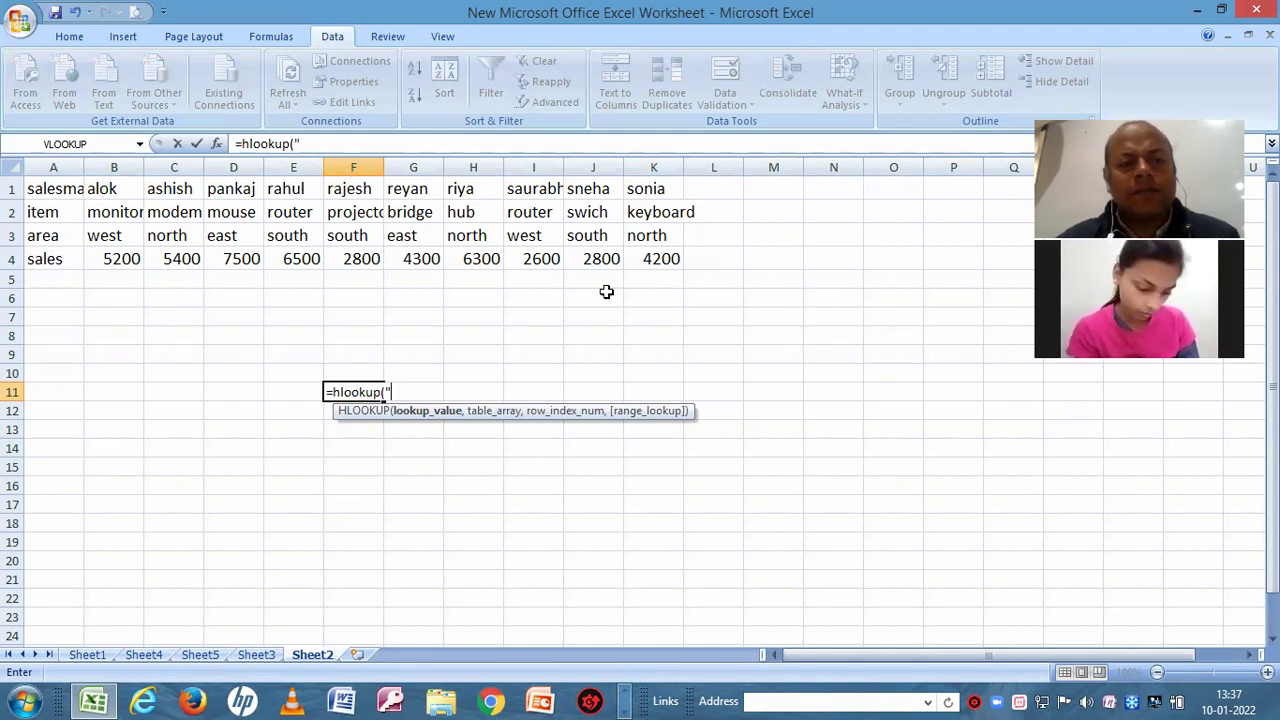
pyautogui.write('pankaj",')
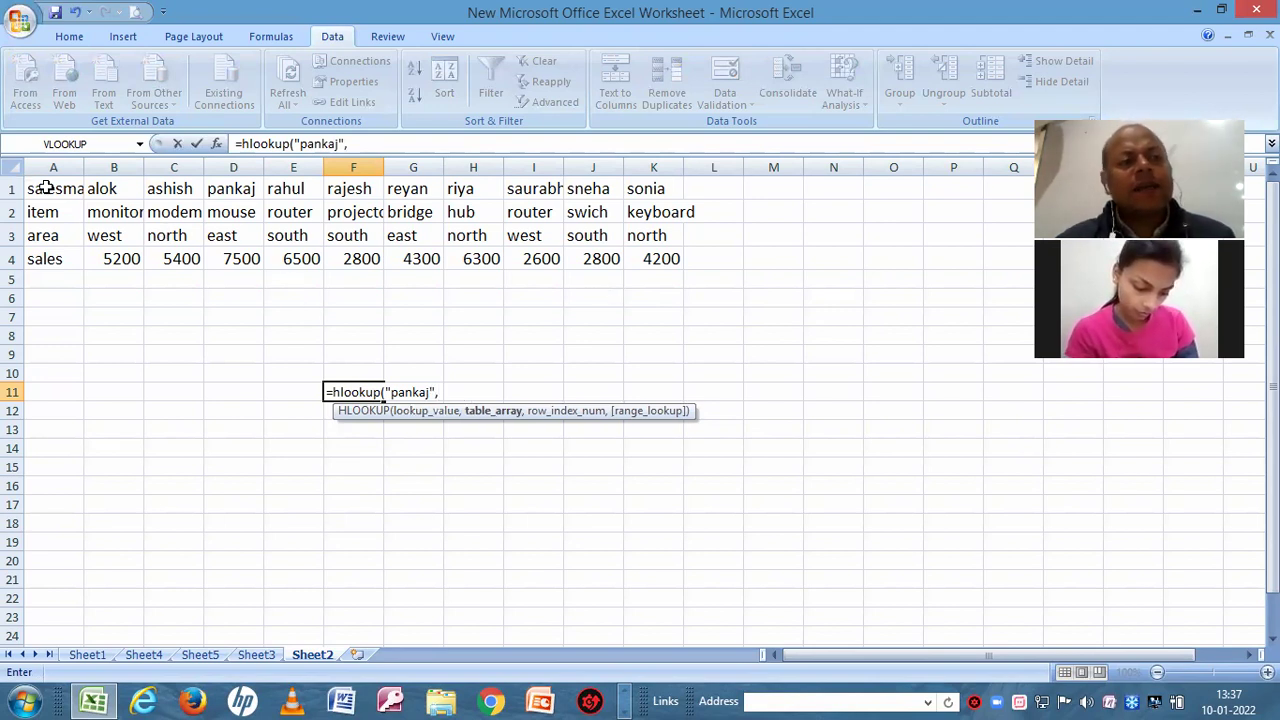
pyautogui.click(46, 188)
pyautogui.moveTo(46, 188); pyautogui.dragTo(370, 228)
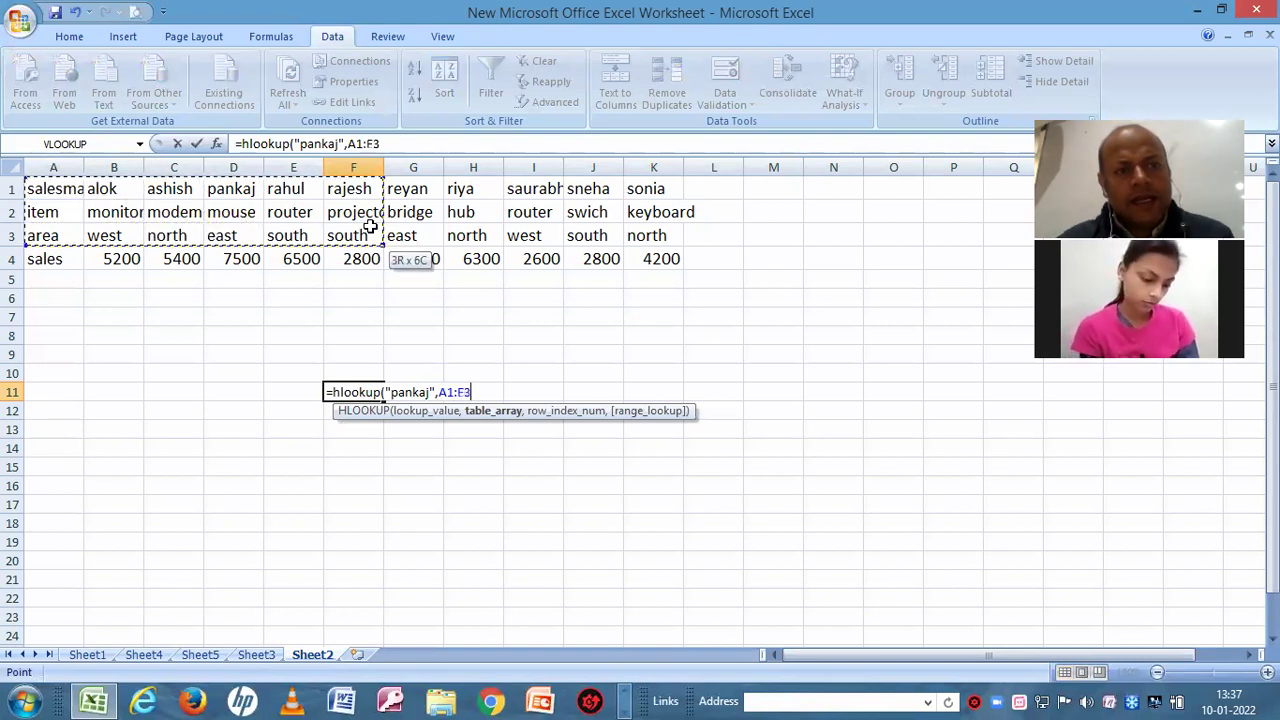
pyautogui.moveTo(370, 228); pyautogui.dragTo(636, 254)
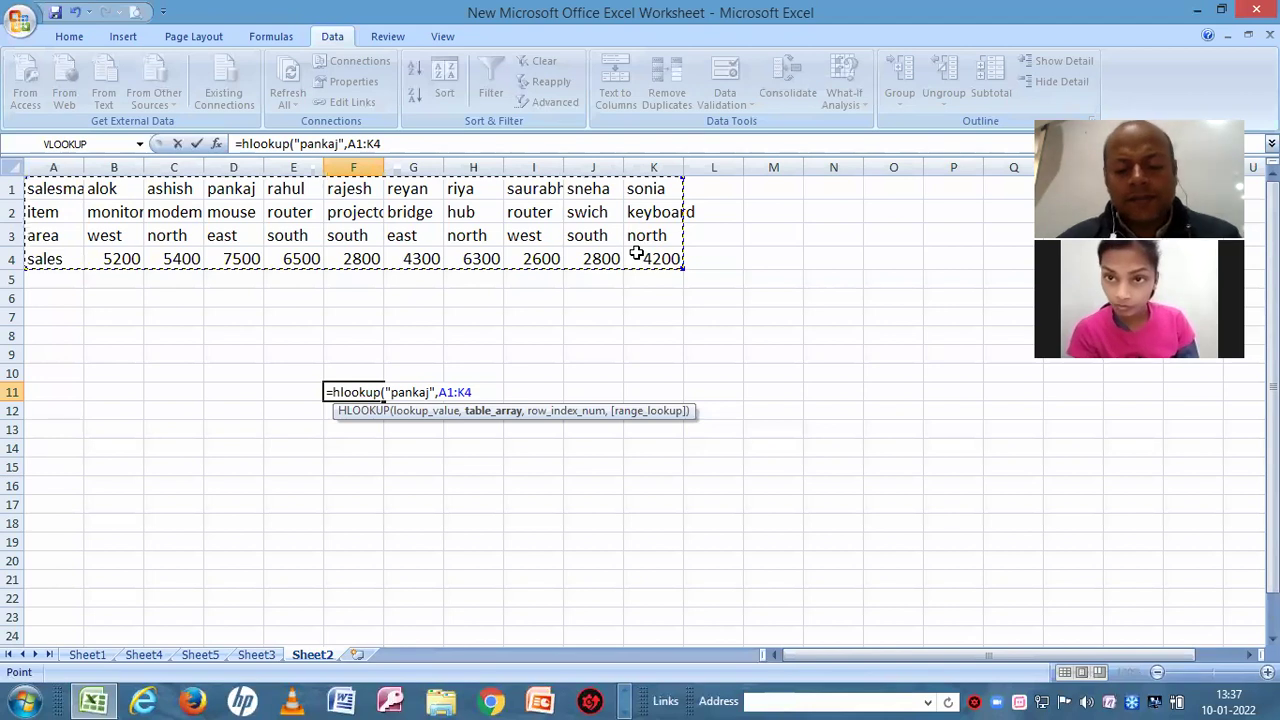
pyautogui.write(',')
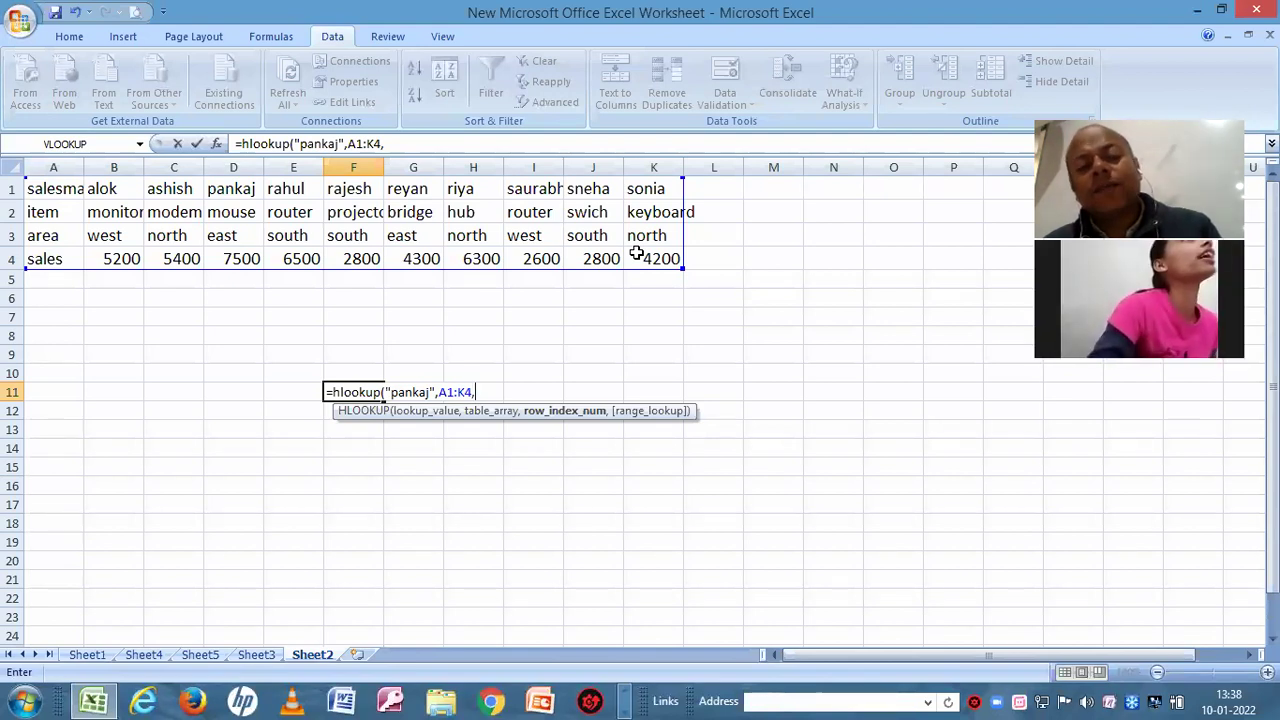
pyautogui.write('4')
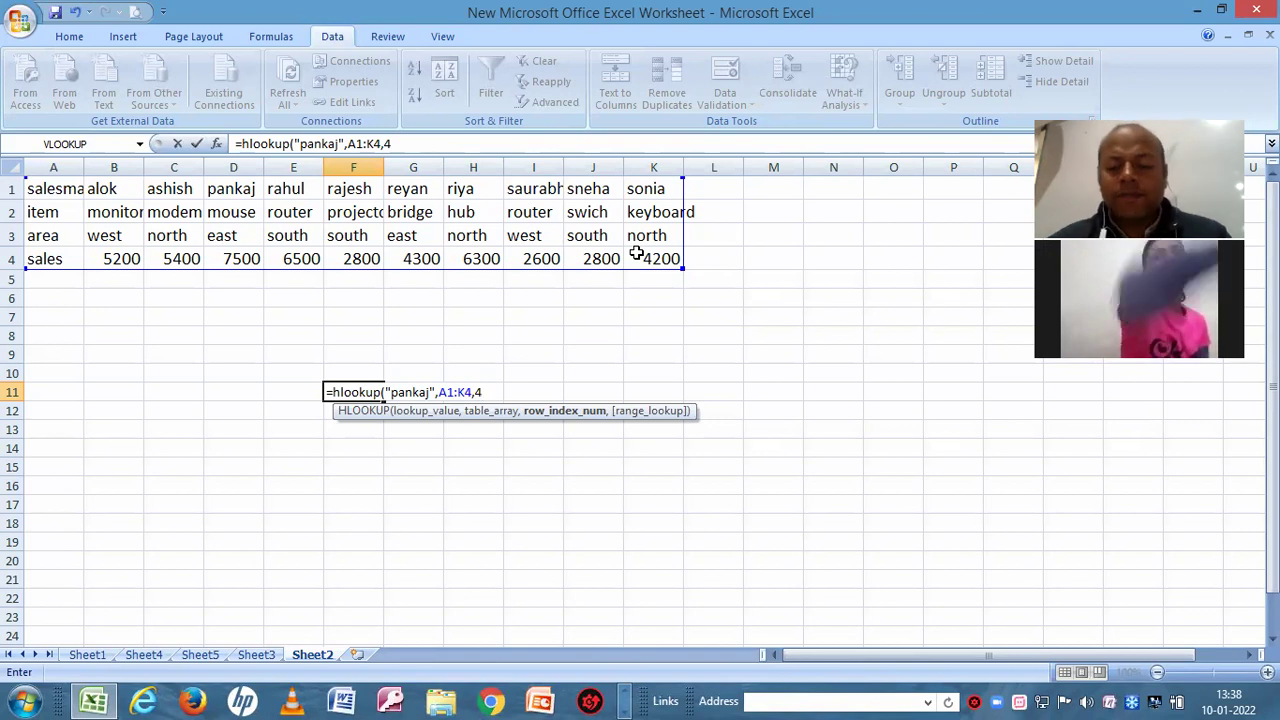
pyautogui.write(')')
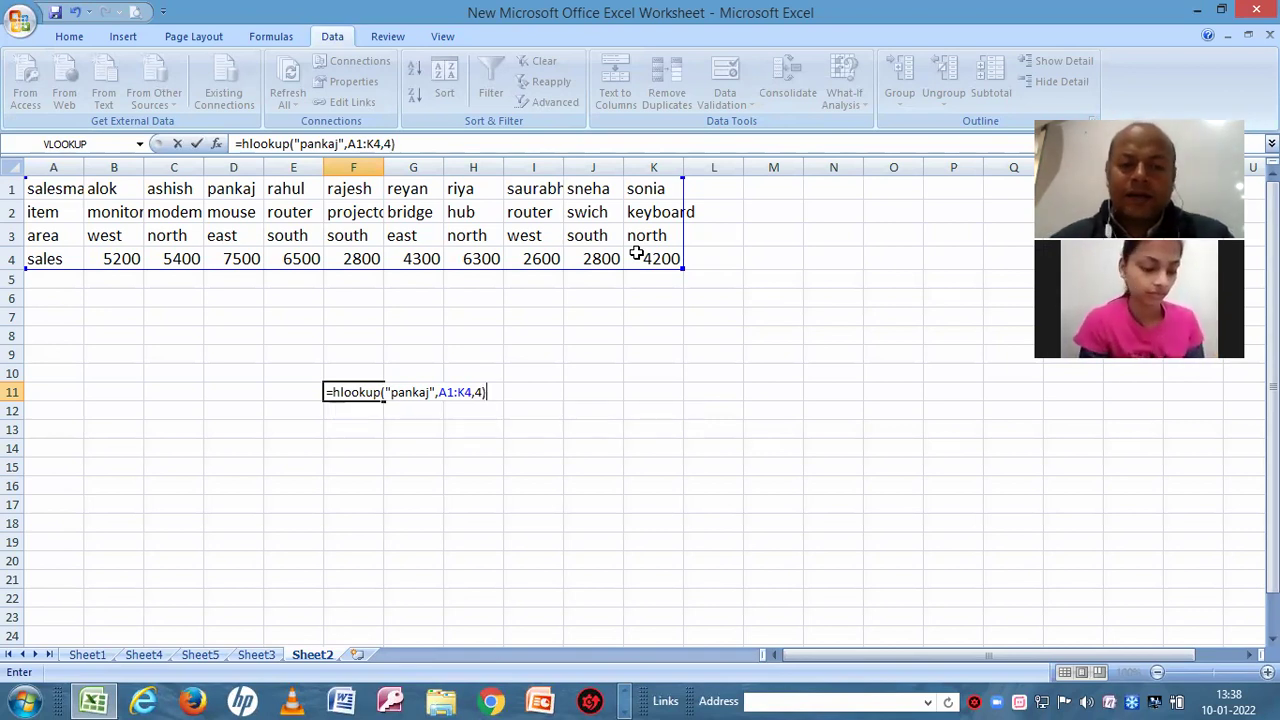
pyautogui.click(677, 402)
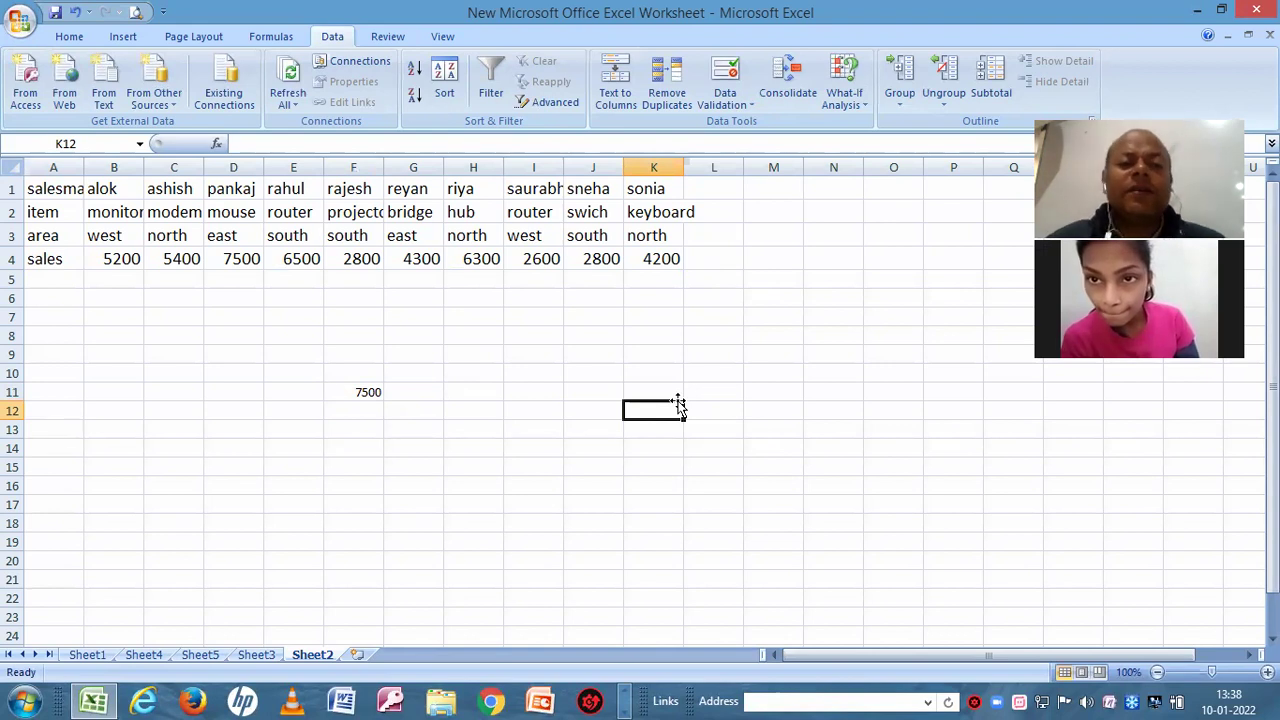
# - Enter =hlookup(G1,A1:K4,4) in F13 to return reyan's sales, 4300
pyautogui.click(357, 430)
pyautogui.write('=')
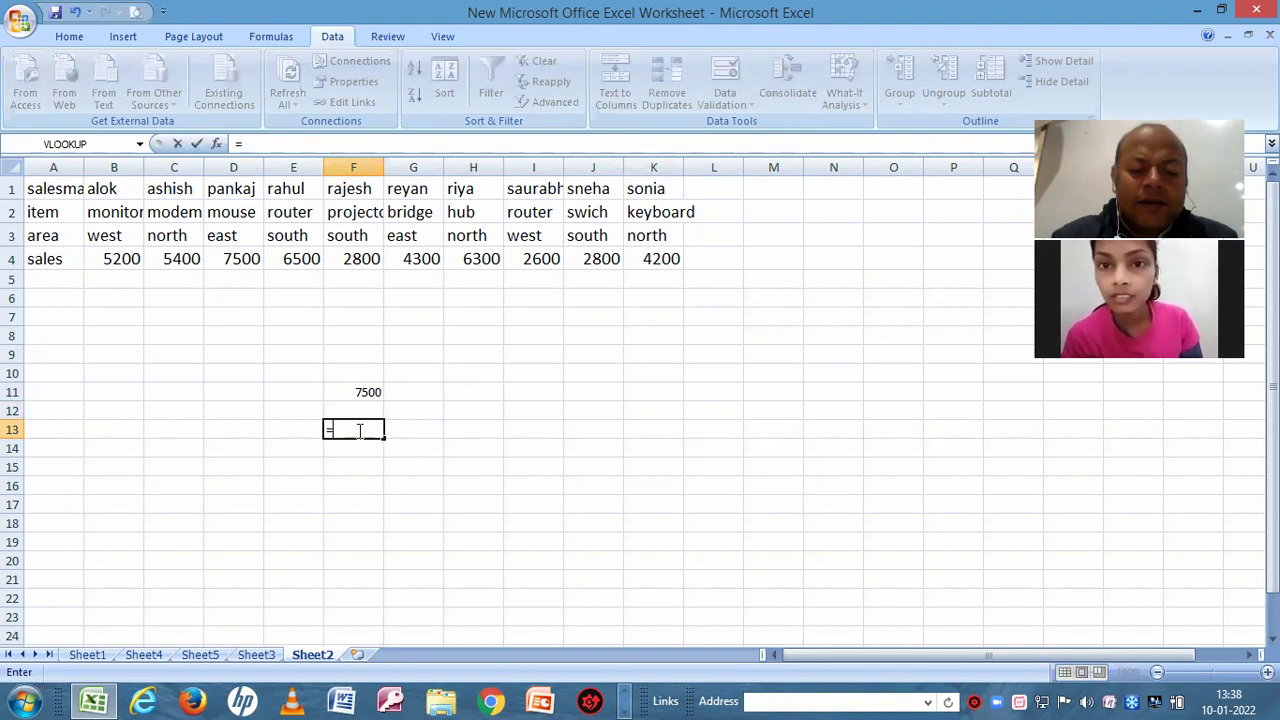
pyautogui.write('hlookup')
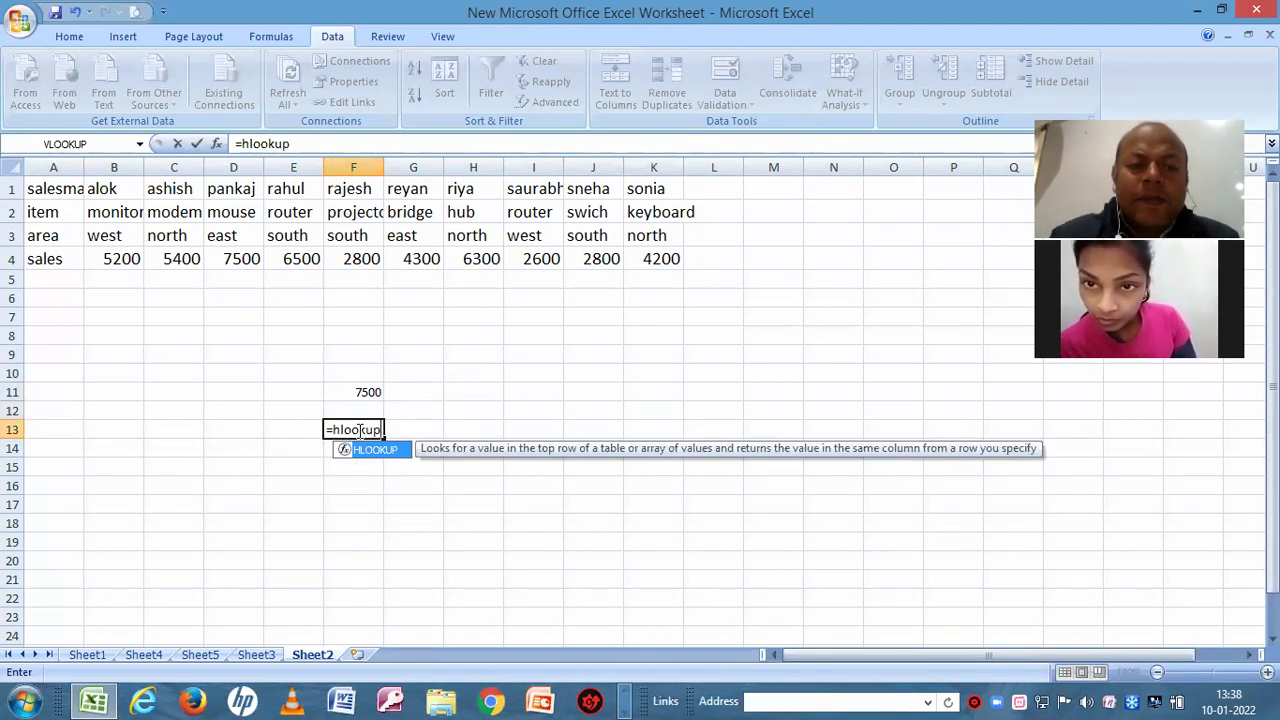
pyautogui.write('(')
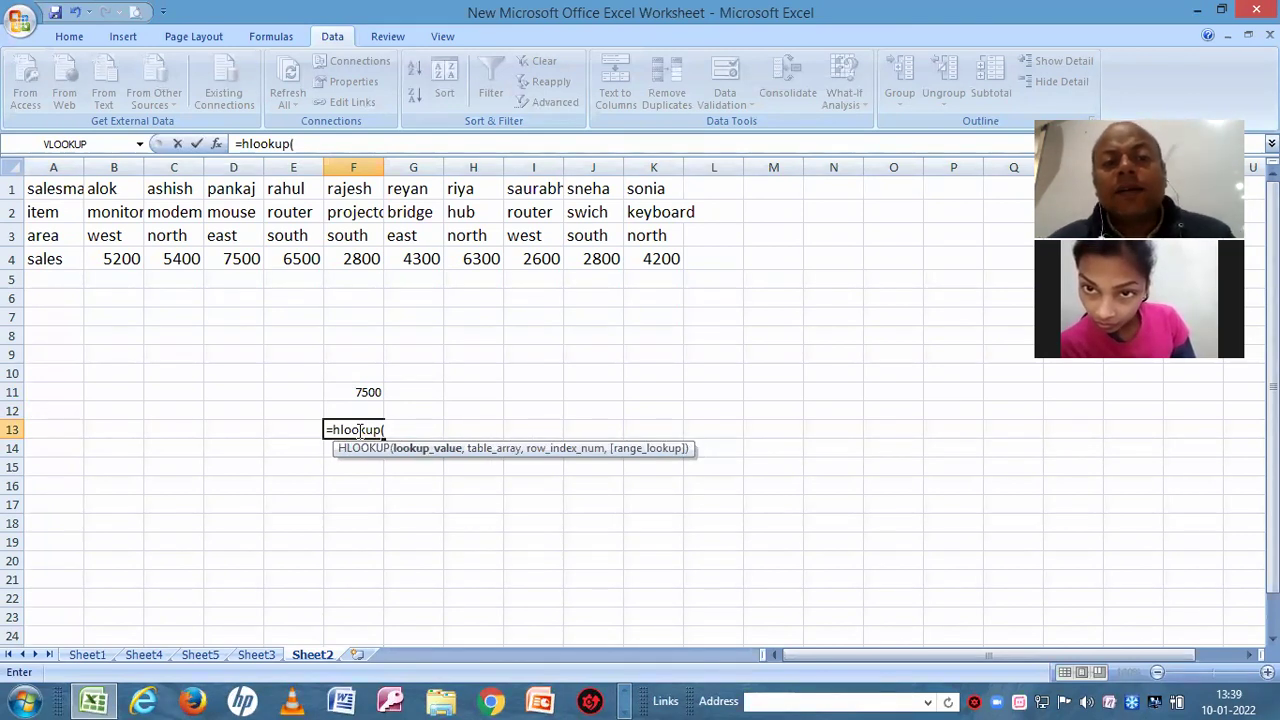
pyautogui.click(418, 191)
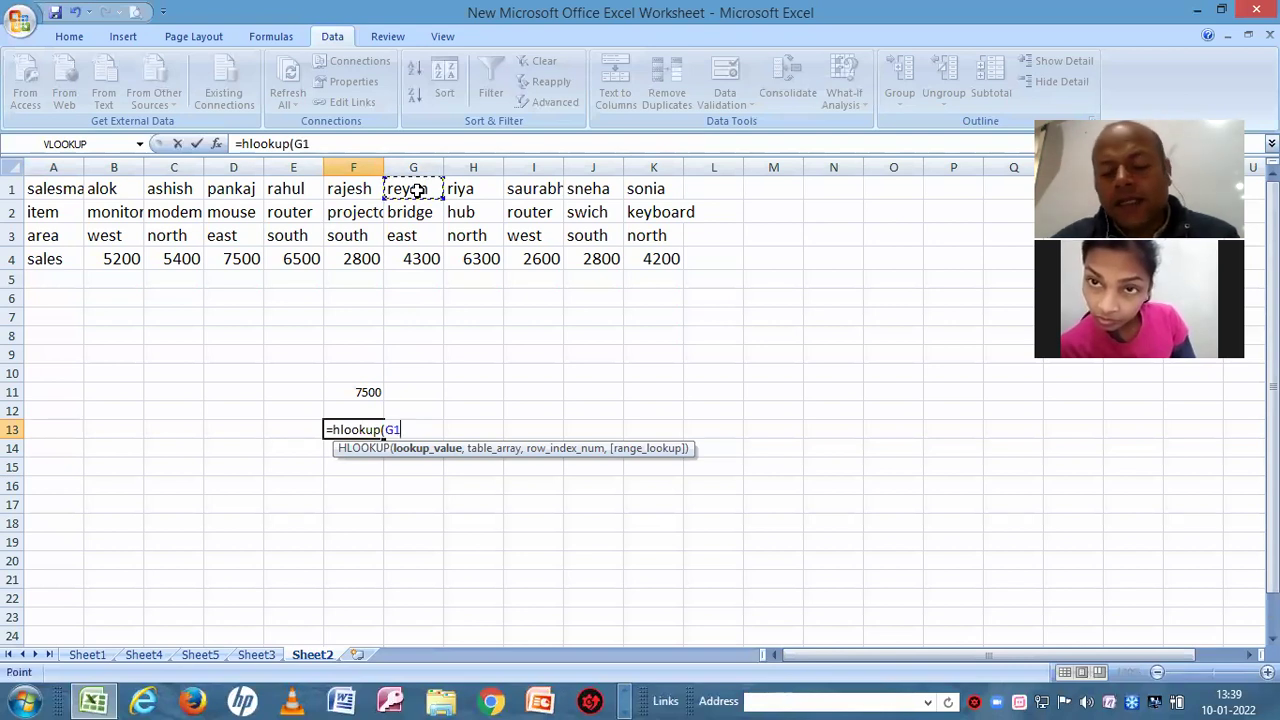
pyautogui.write(',')
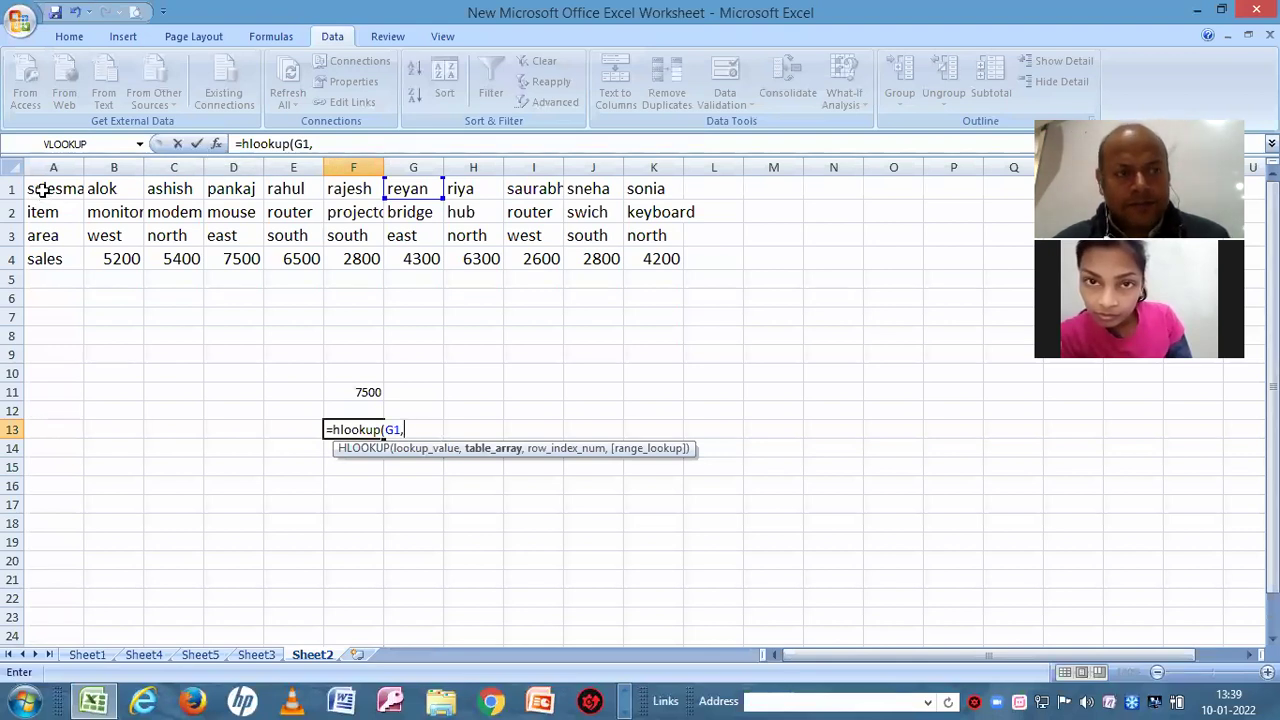
pyautogui.moveTo(43, 190); pyautogui.dragTo(233, 190)
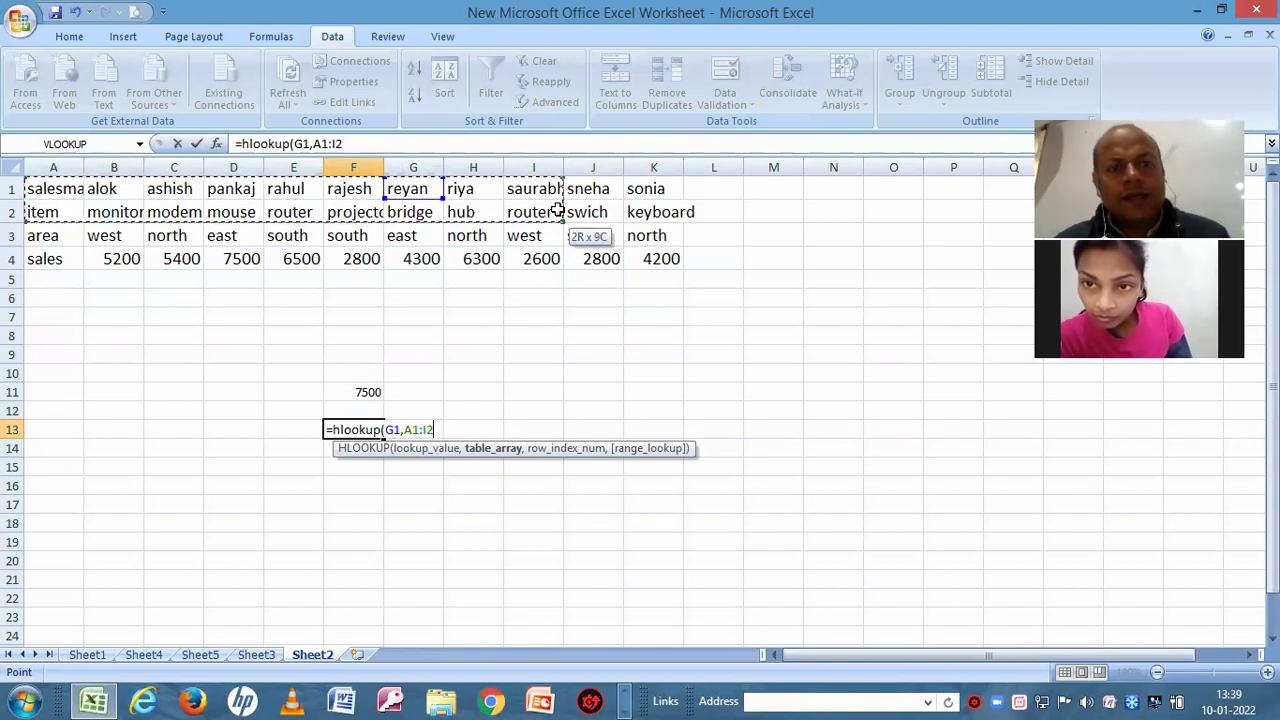
pyautogui.moveTo(233, 190); pyautogui.dragTo(645, 259)
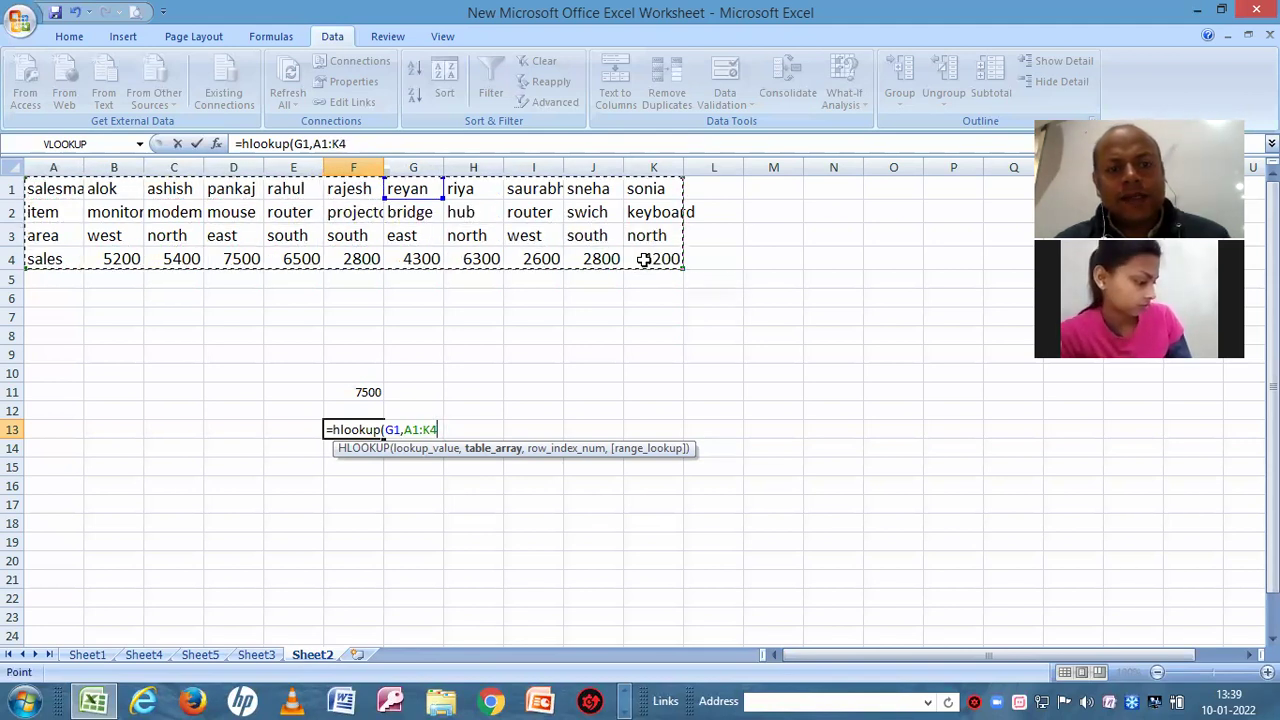
pyautogui.write(',4')
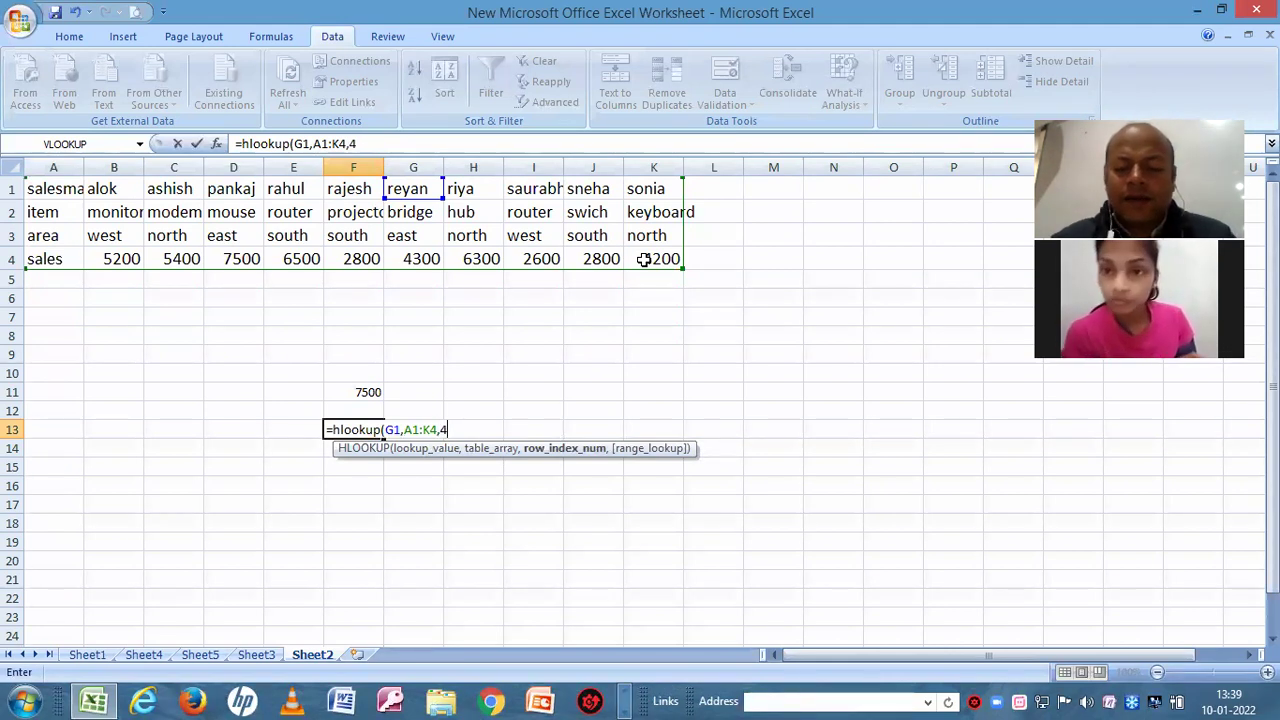
pyautogui.write(')')
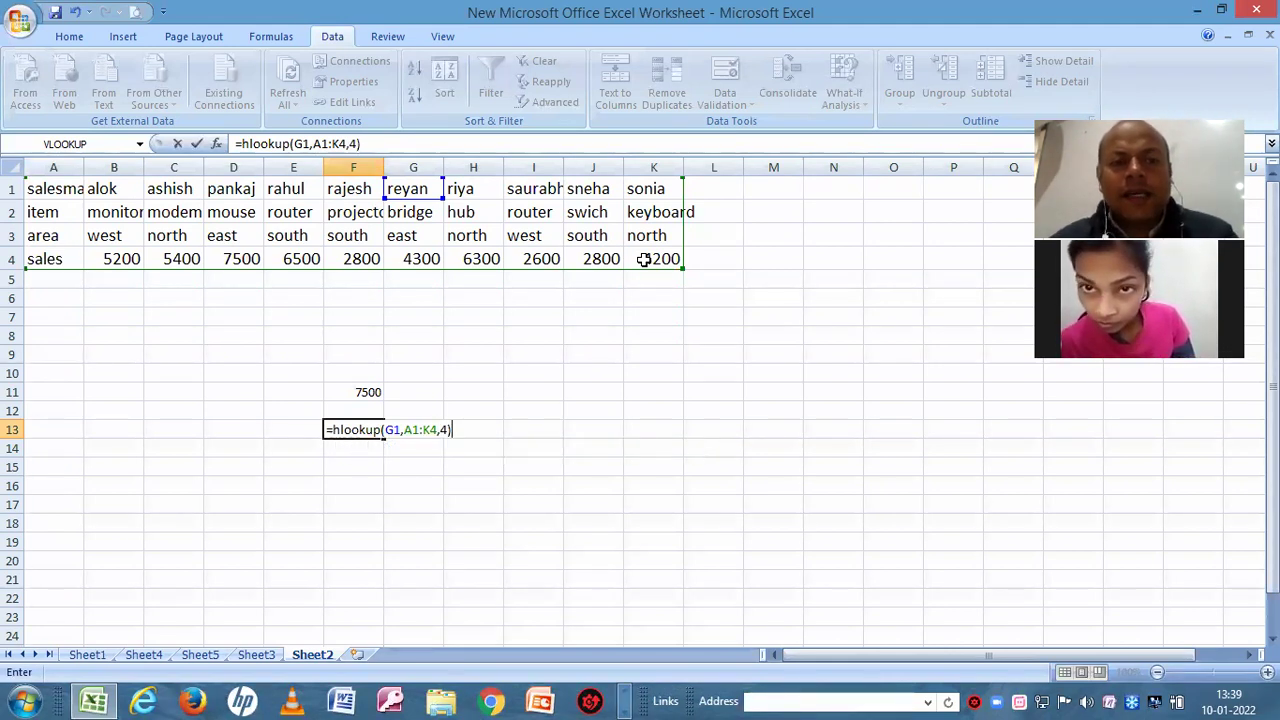
pyautogui.click(450, 503)
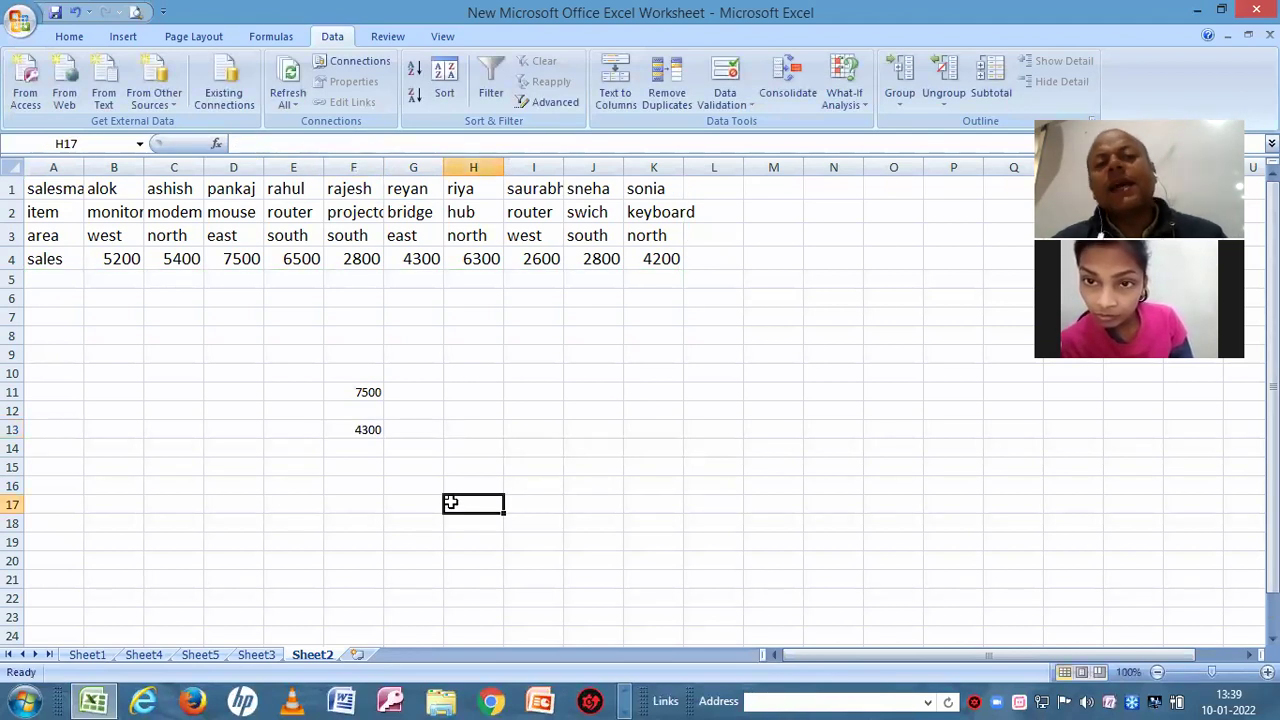
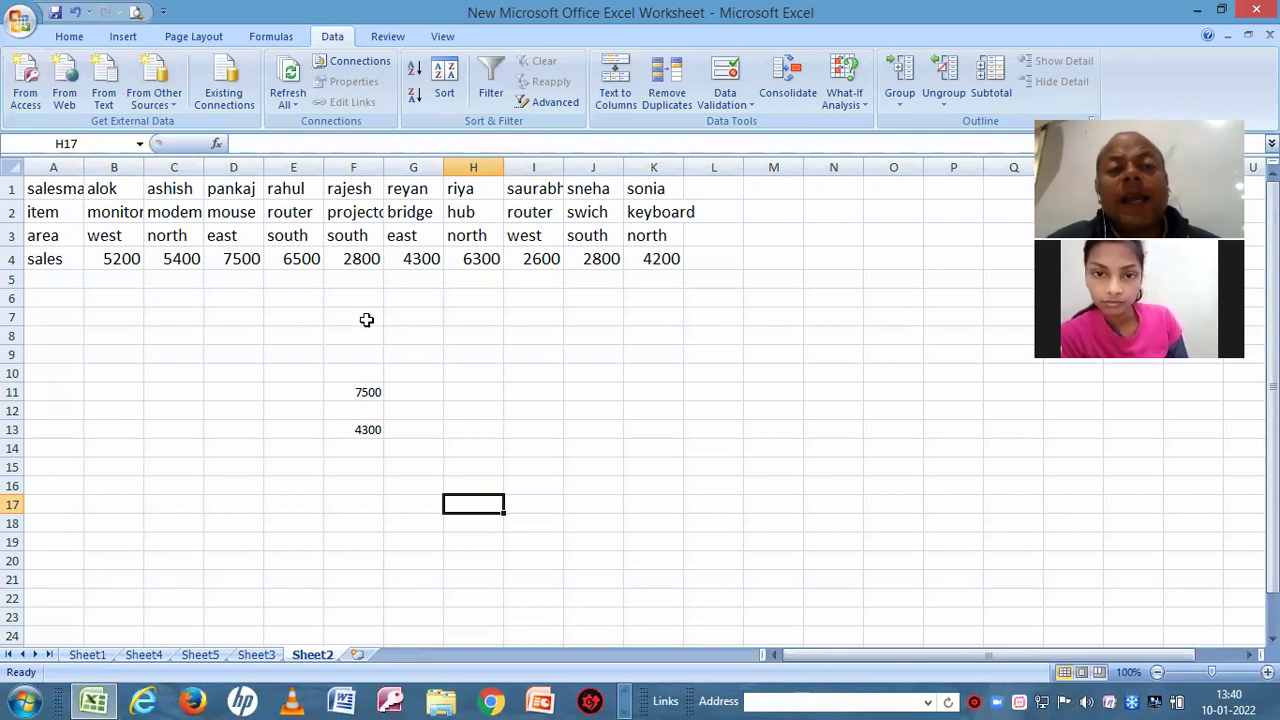
# - In Sheet2 cell H11, start =hlookup(" with the misspelled function name corrected
pyautogui.click(482, 400)
pyautogui.write('=')
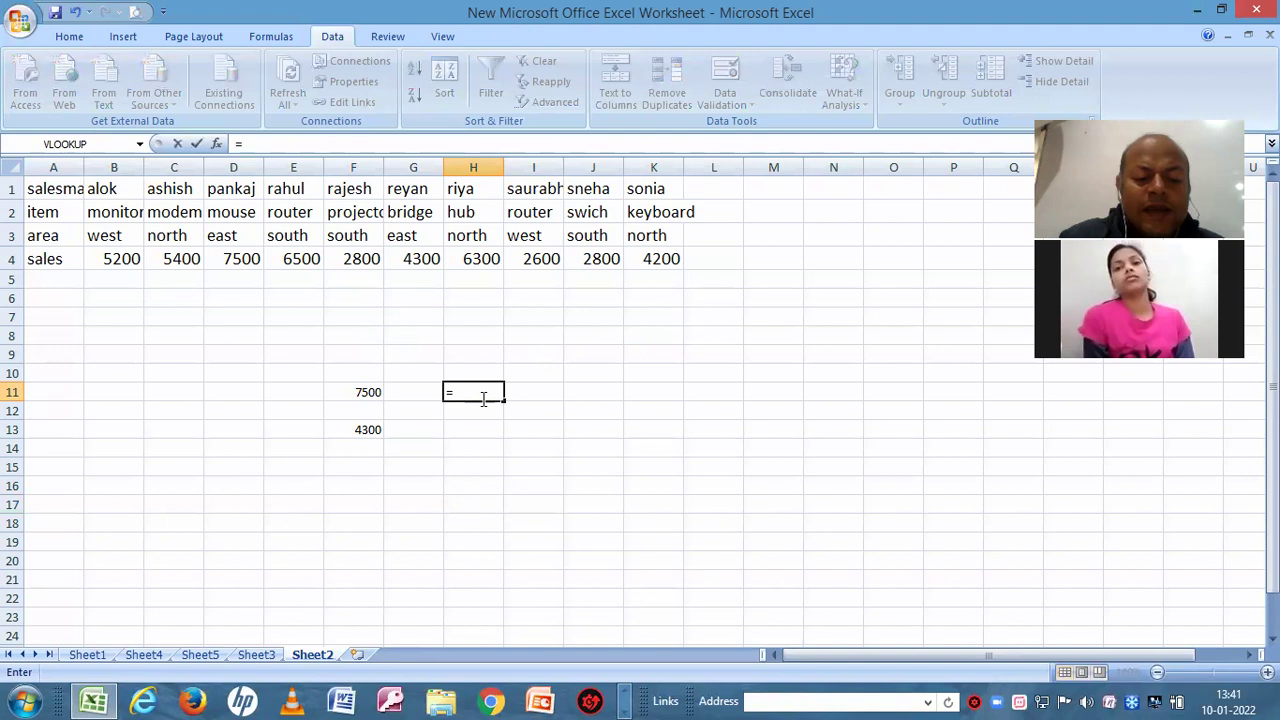
pyautogui.write('hloo')
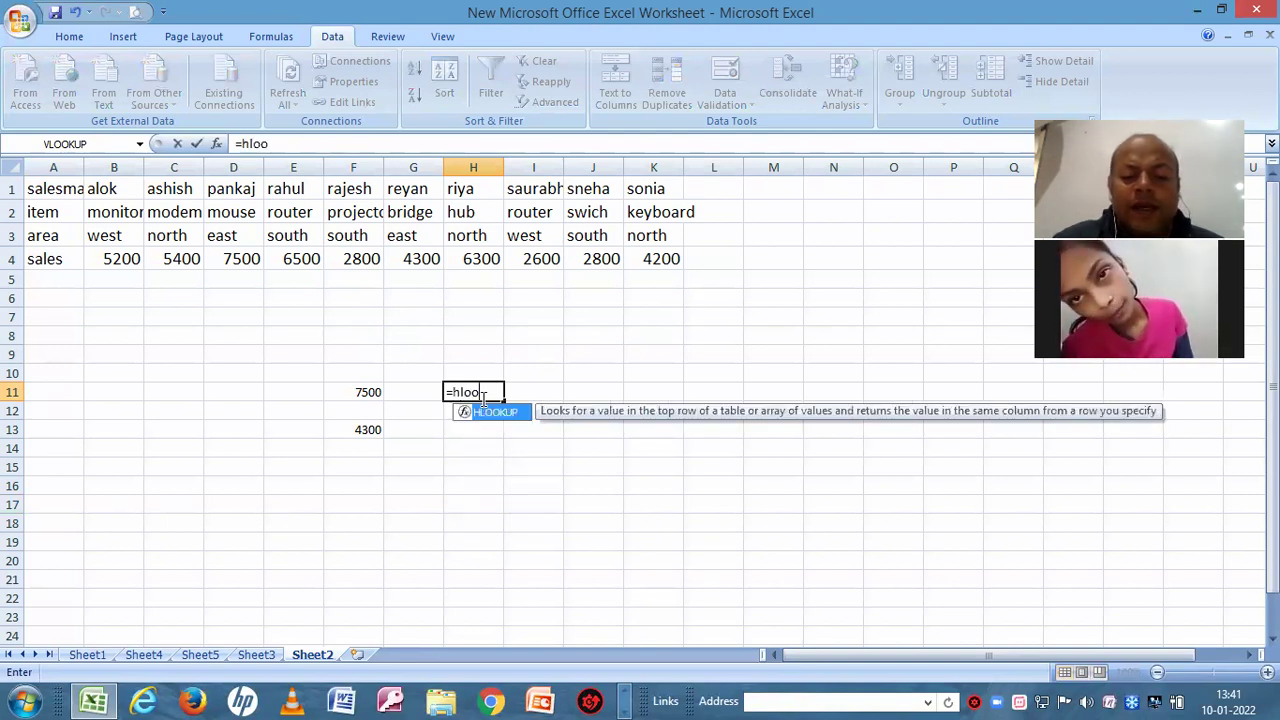
pyautogui.write('pup')
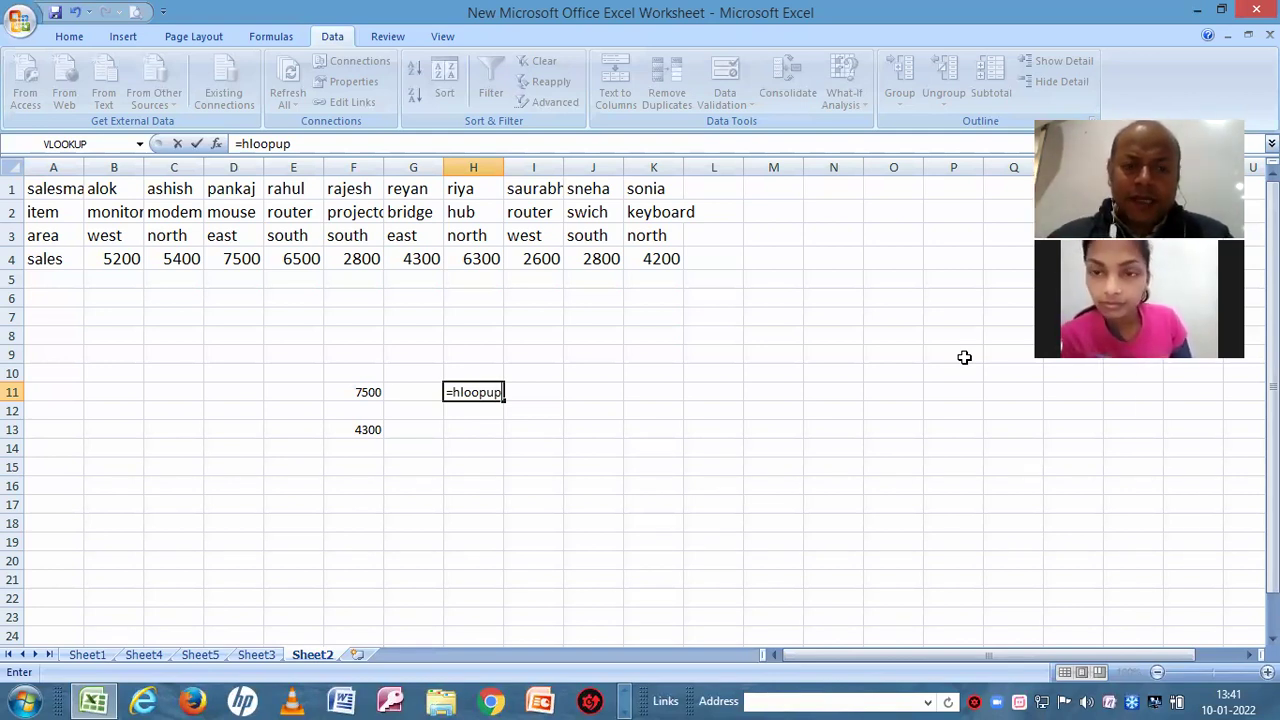
pyautogui.click(478, 392)
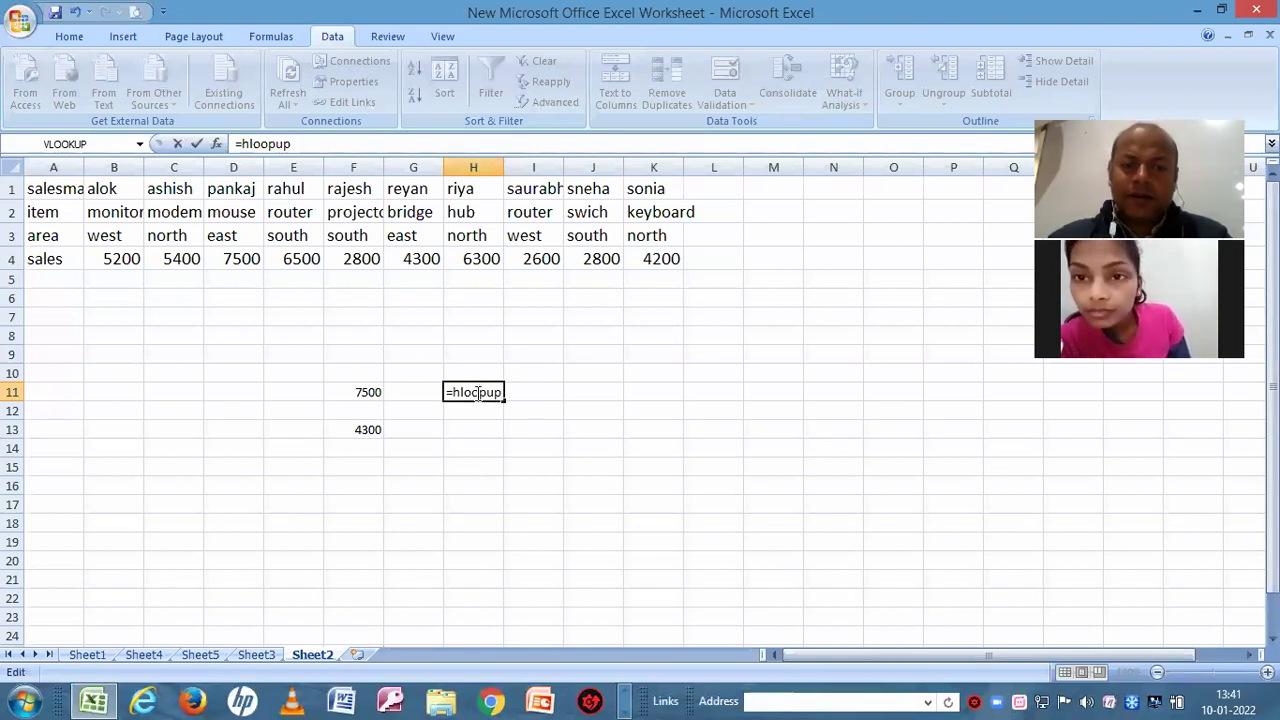
pyautogui.press('BackSpace')
pyautogui.write('ol')
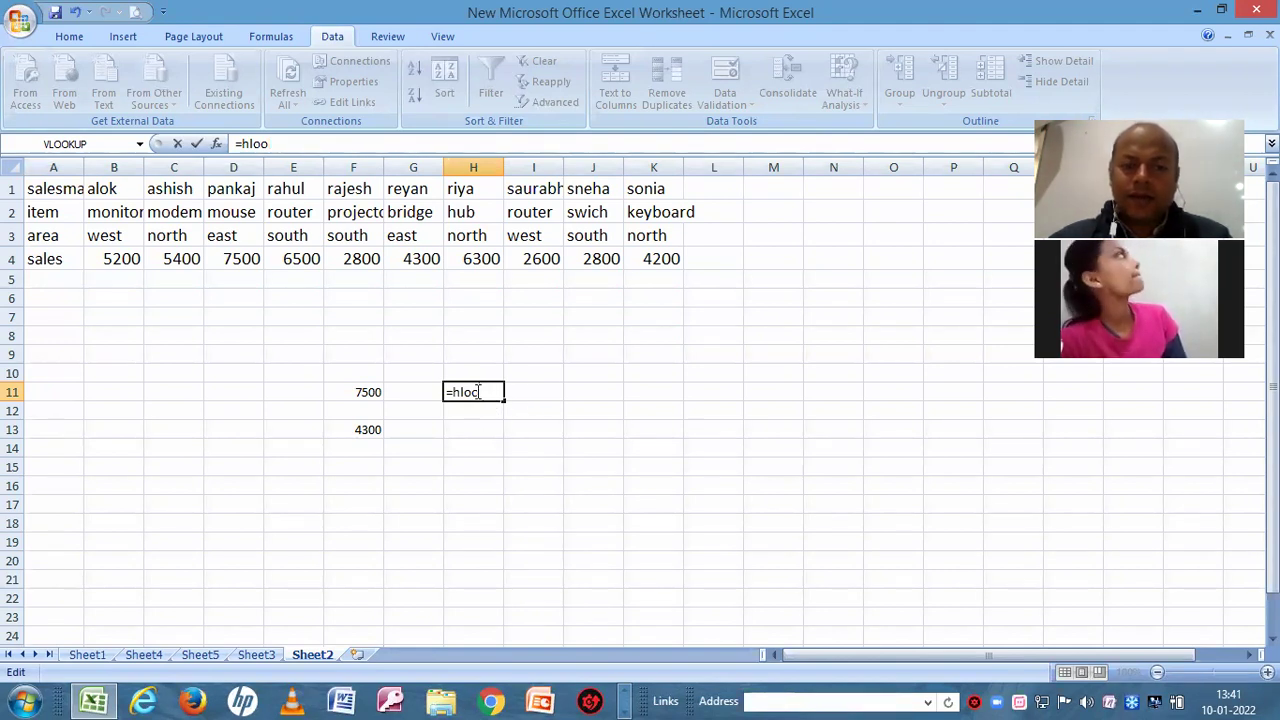
pyautogui.write('lup')
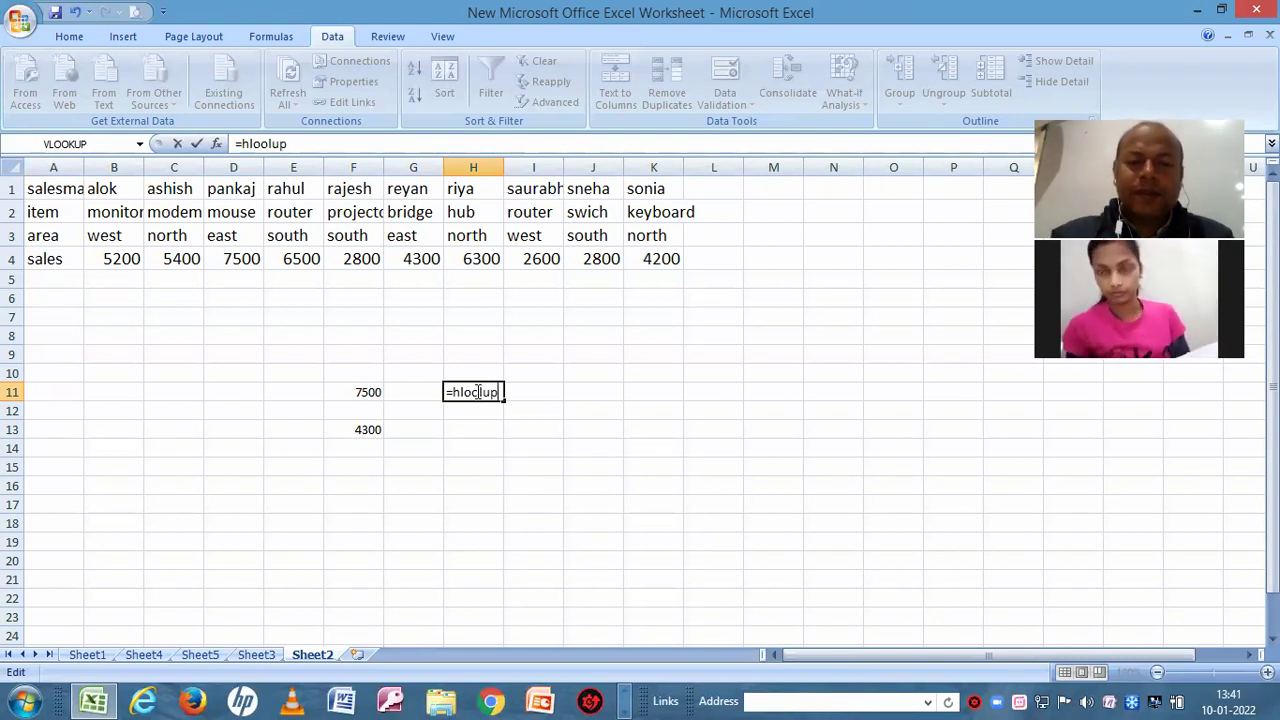
pyautogui.write('(')
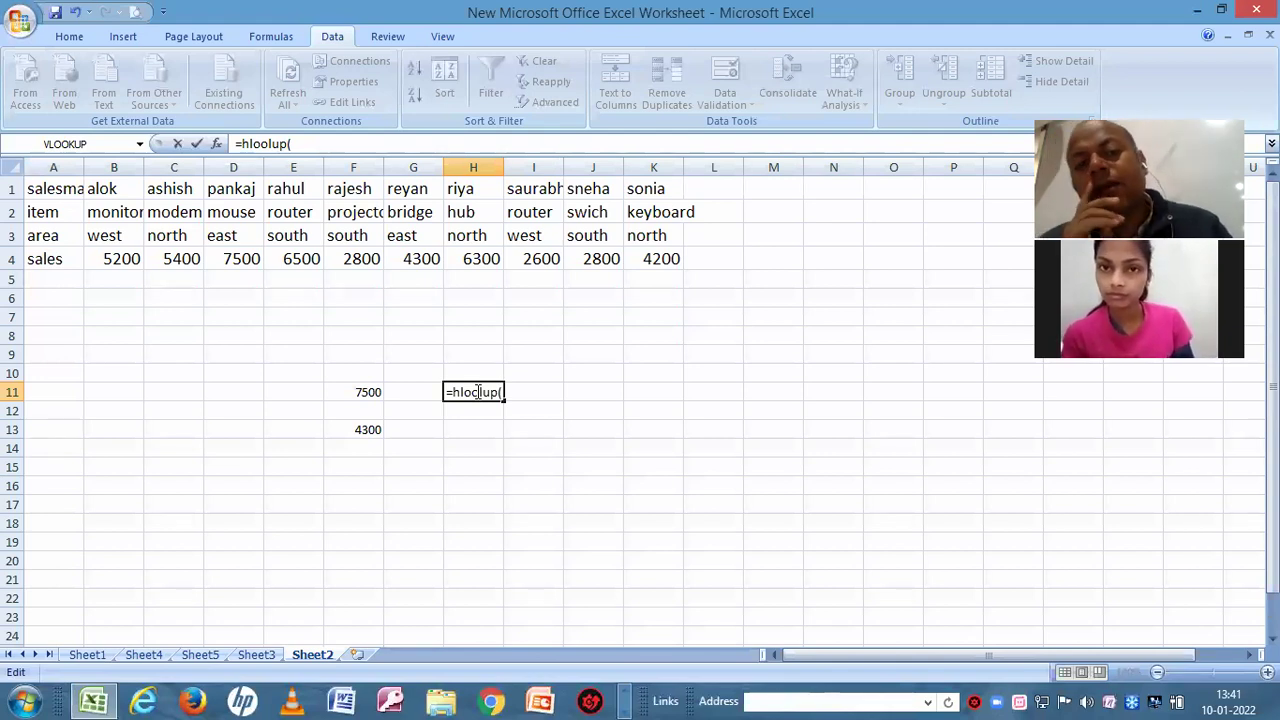
pyautogui.write('"')
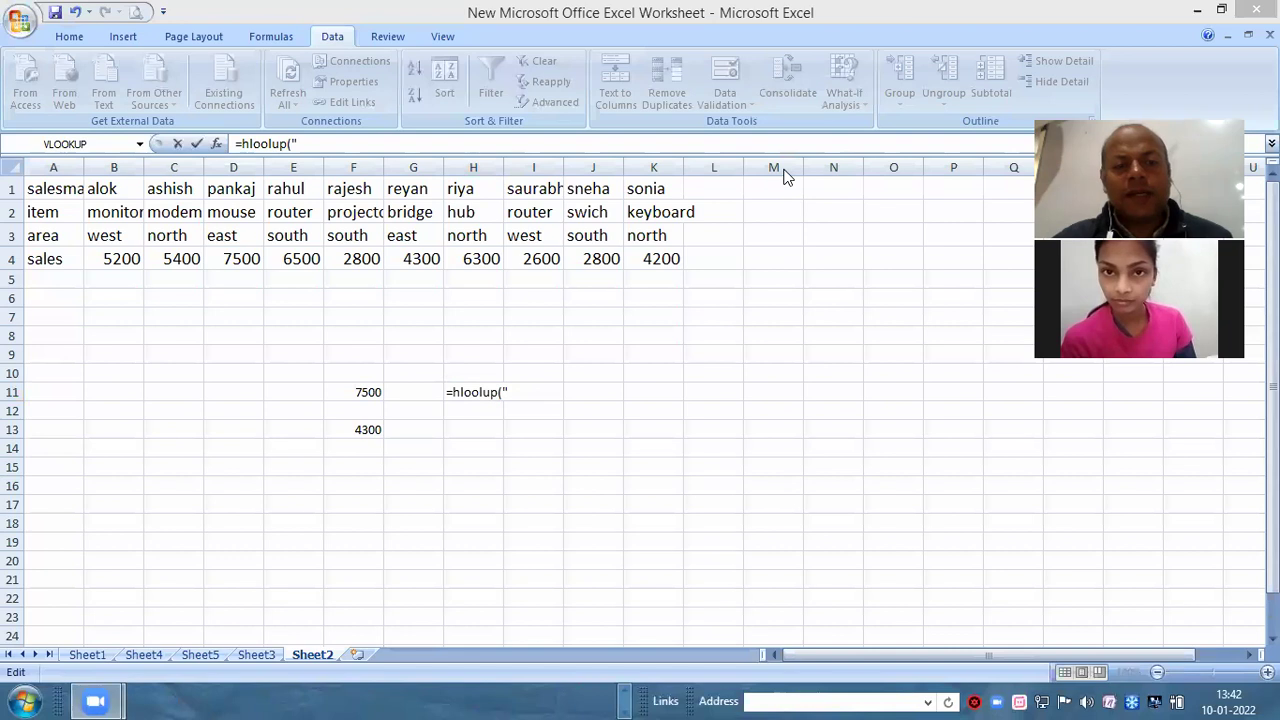
# - Complete the H11 formula with lookup value "sonia", table A1:K4 and row index 2
pyautogui.click(509, 393)
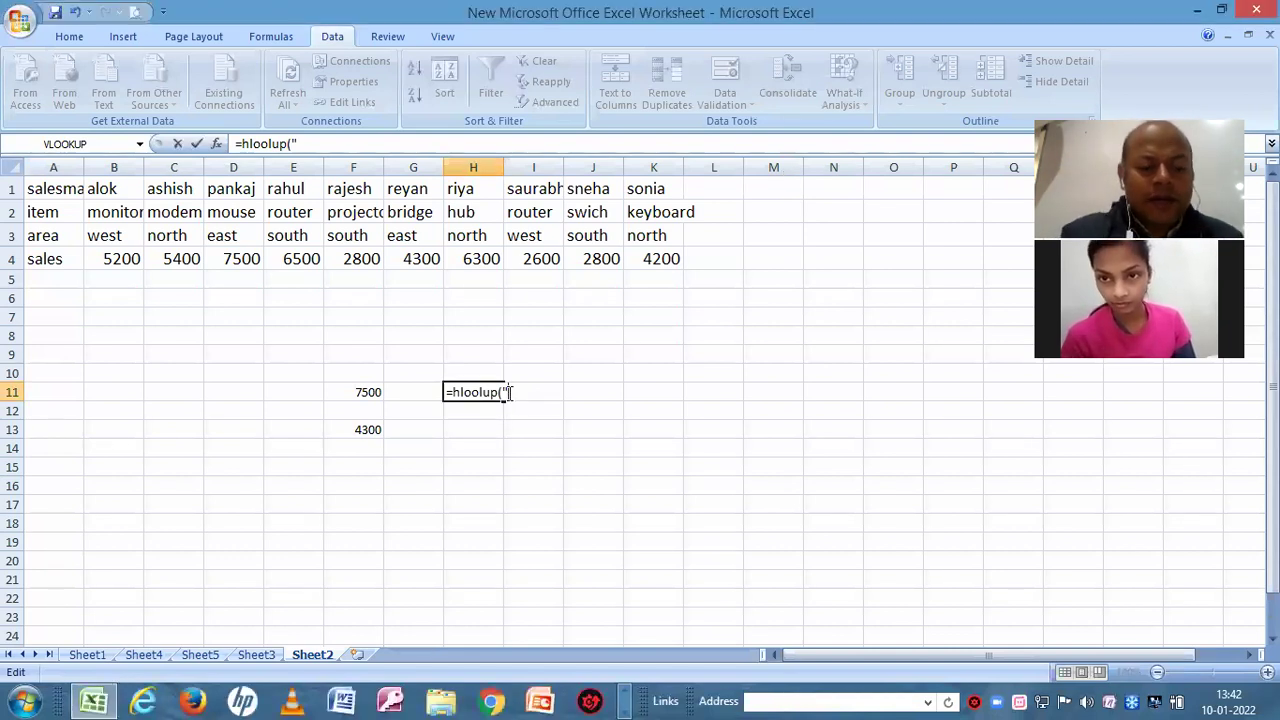
pyautogui.write('onia",')
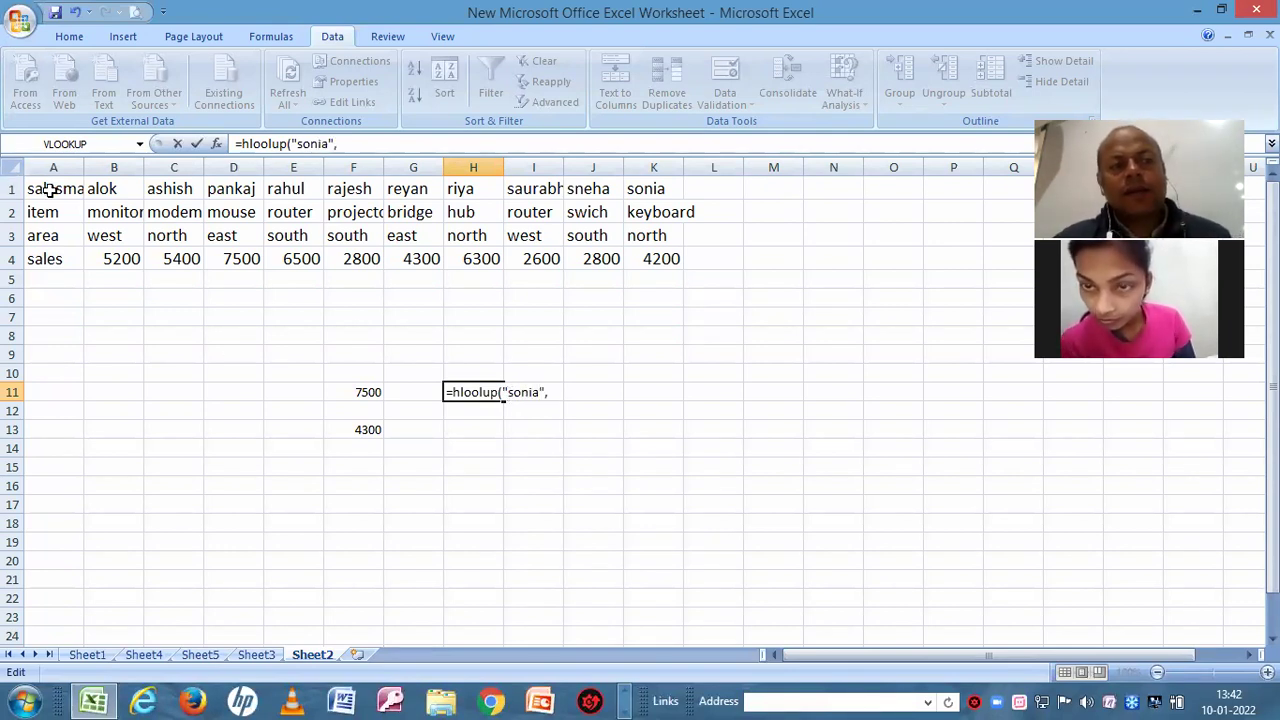
pyautogui.click(48, 192)
pyautogui.moveTo(48, 192)
pyautogui.mouseDown()
pyautogui.moveTo(620, 240)
pyautogui.moveTo(652, 270)
pyautogui.mouseUp()
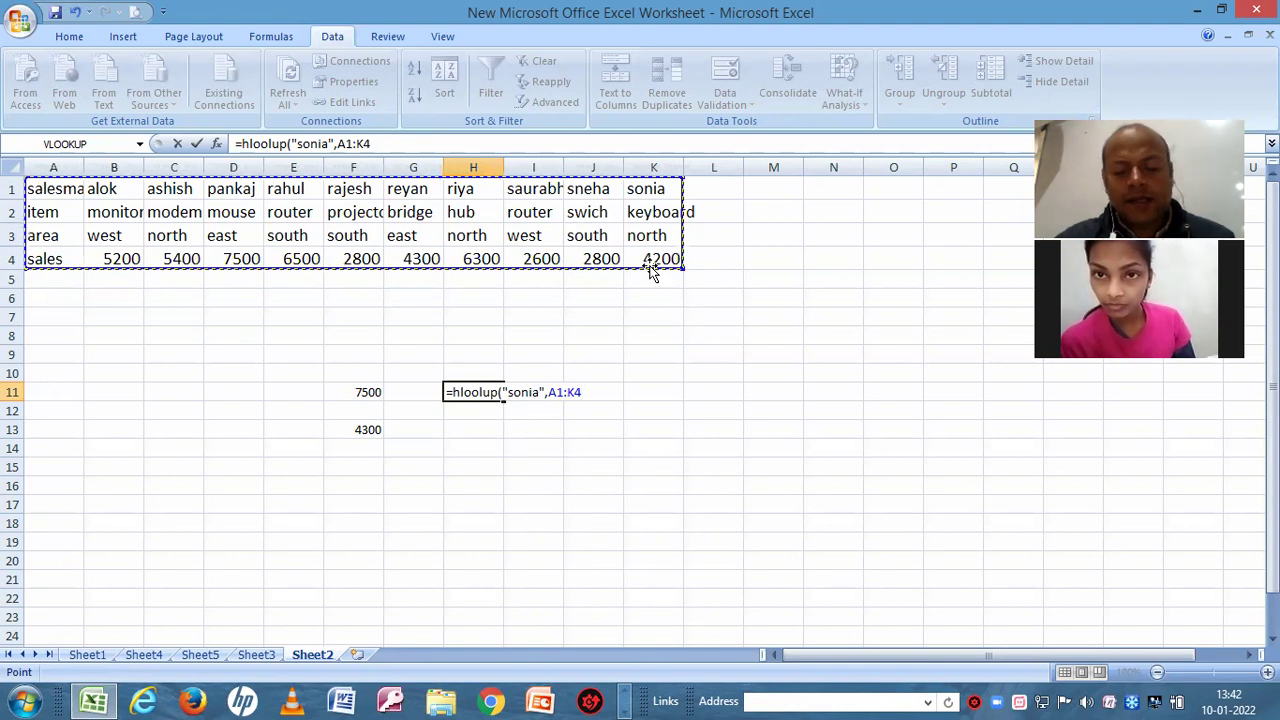
pyautogui.write(',')
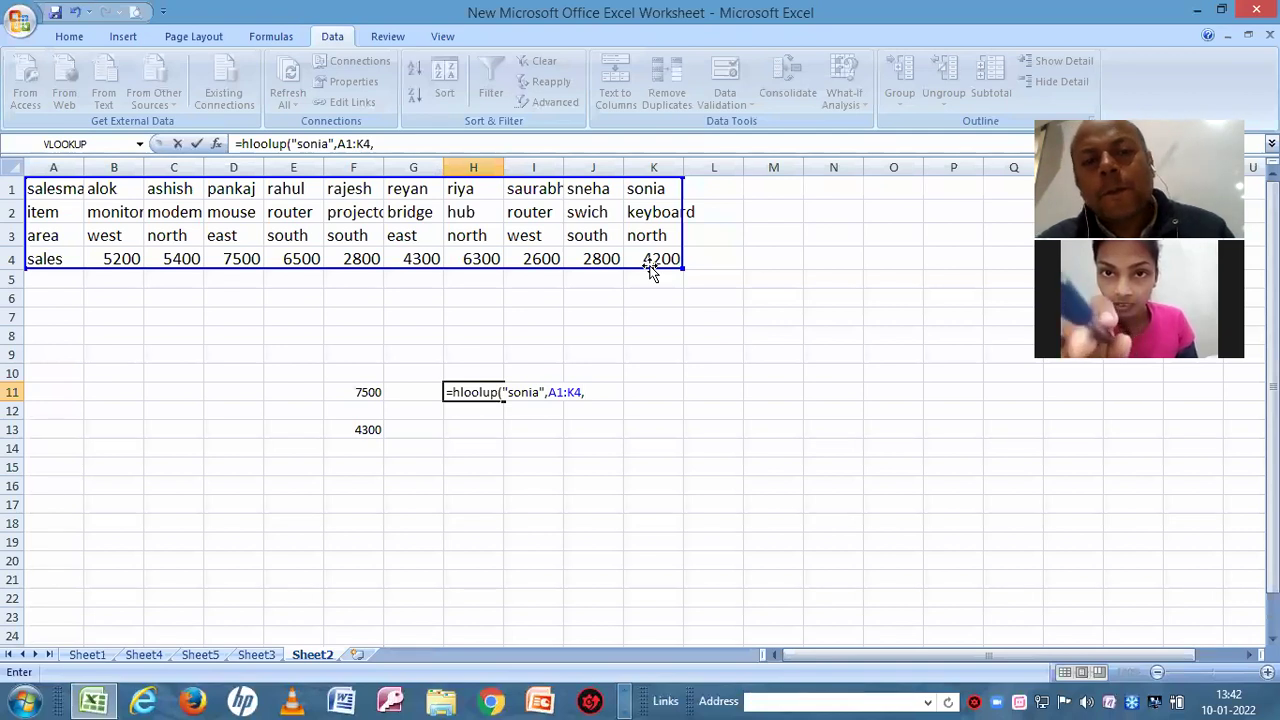
pyautogui.write('2)')
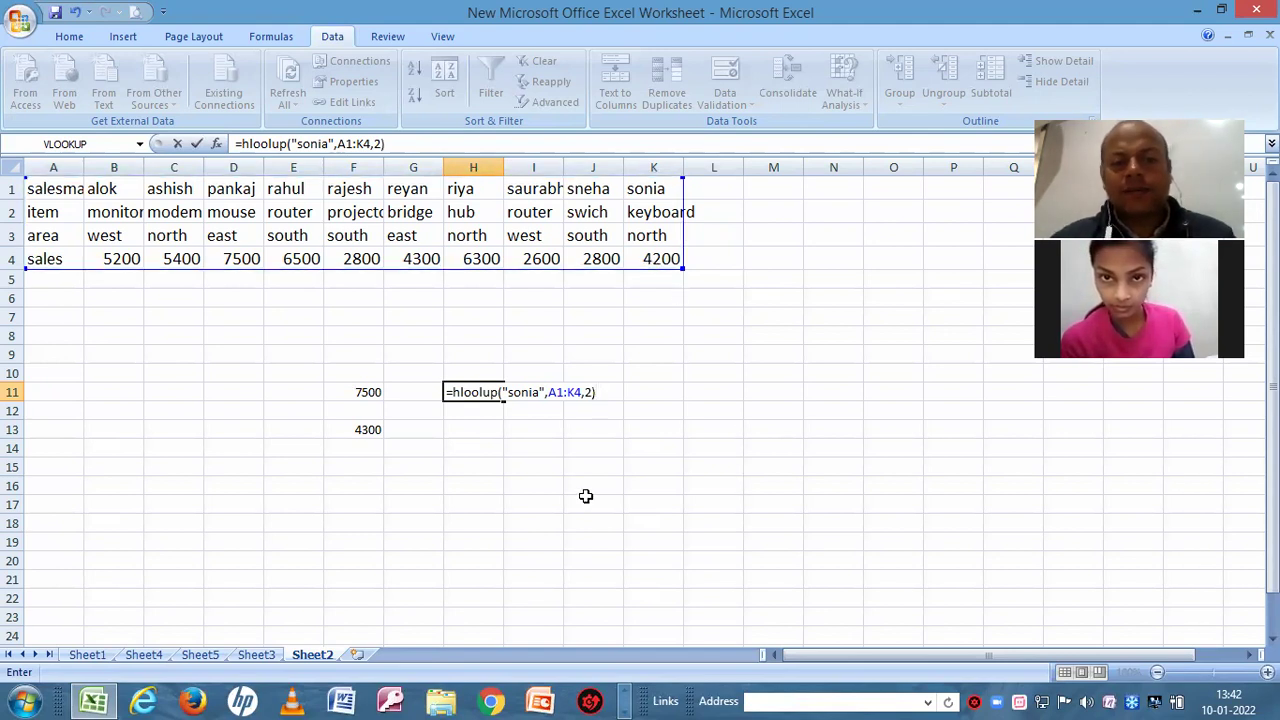
pyautogui.click(584, 492)
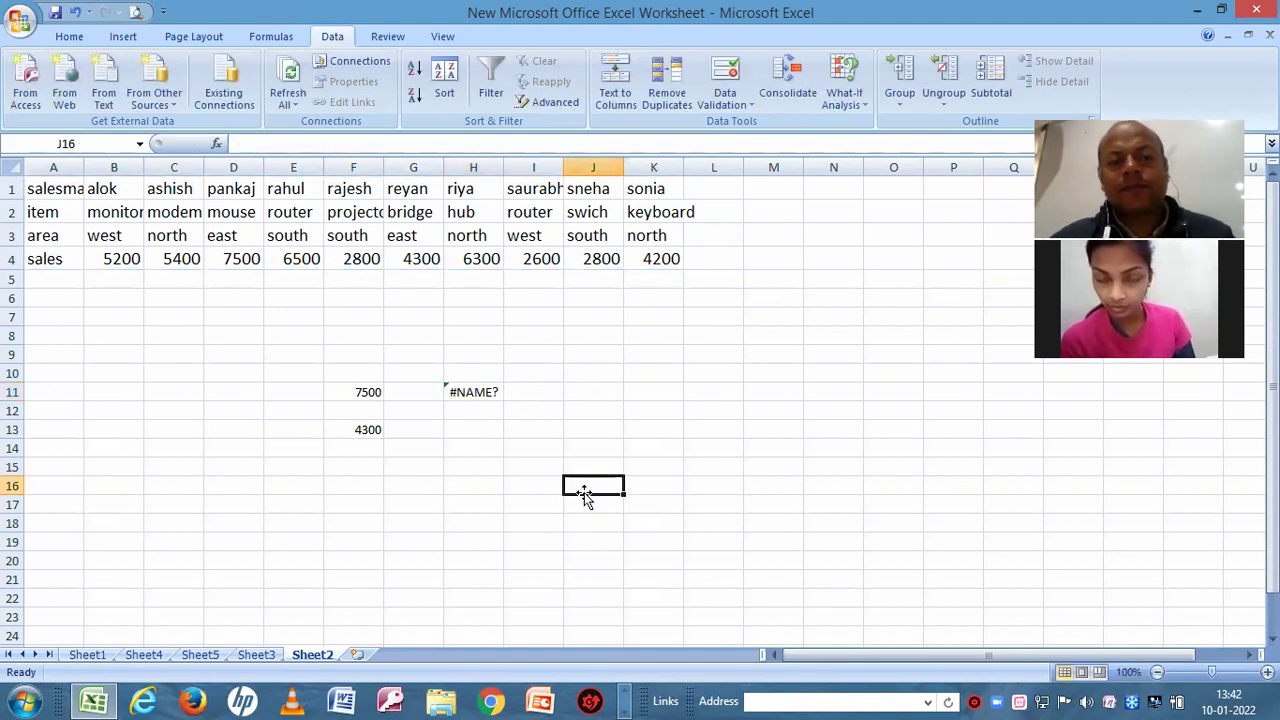
# - Fix the function name to HLOOKUP so H11 returns keyboard, then check the formula
pyautogui.click(478, 397)
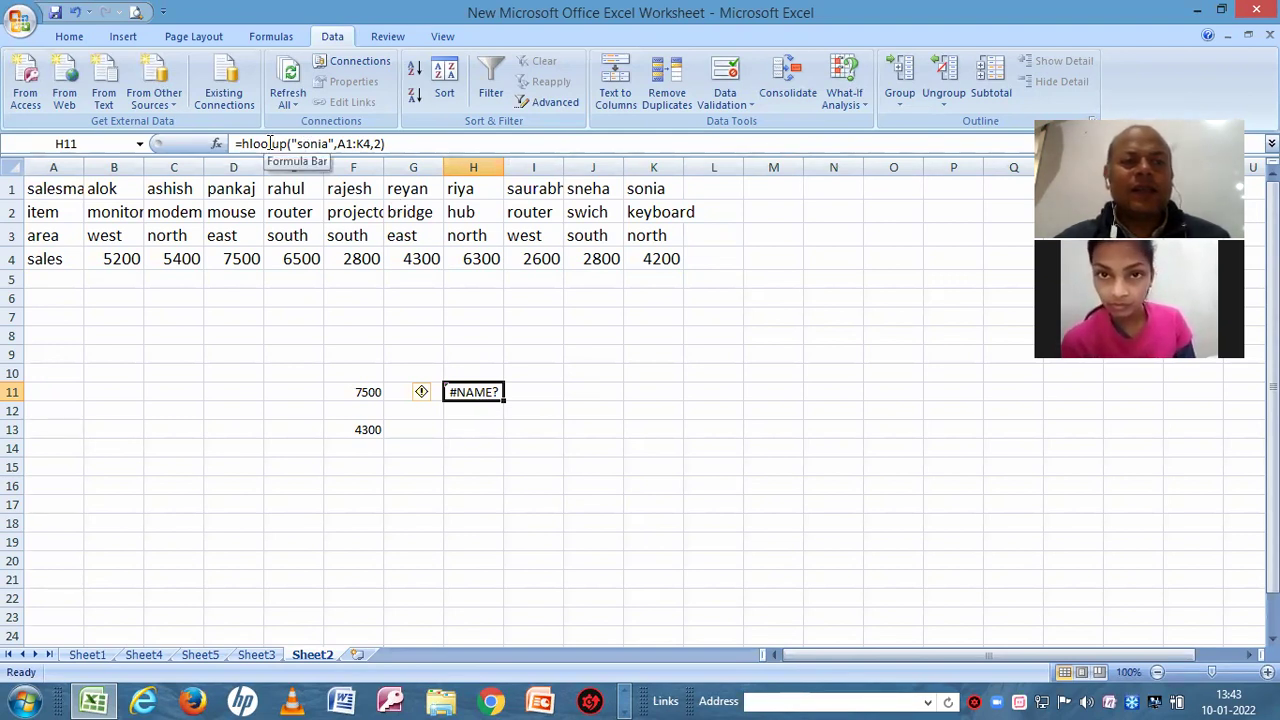
pyautogui.click(268, 143)
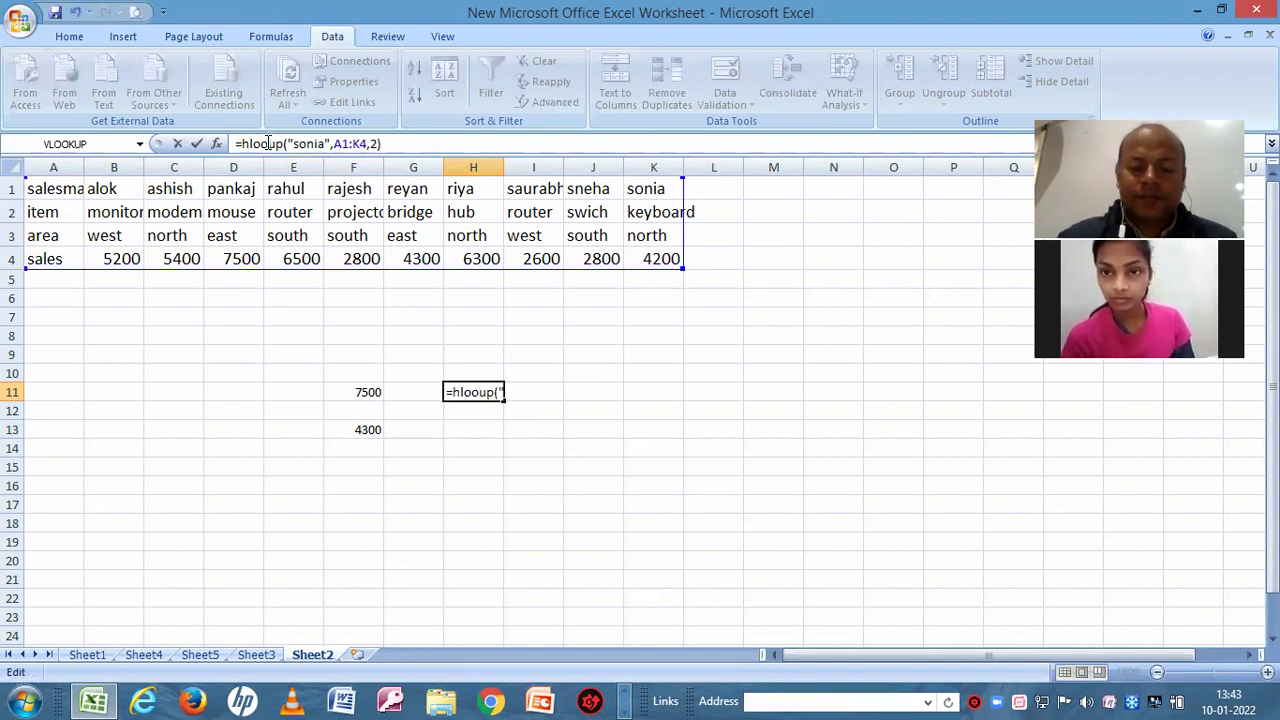
pyautogui.write('k')
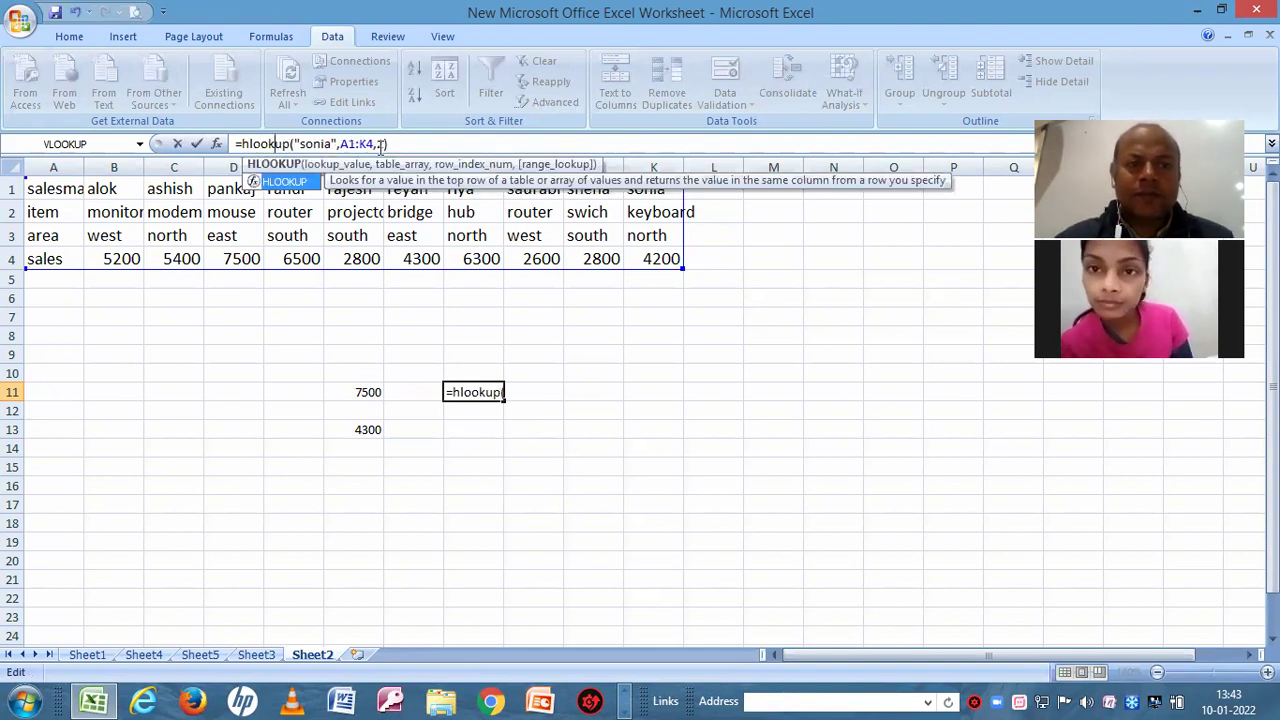
pyautogui.click(657, 388)
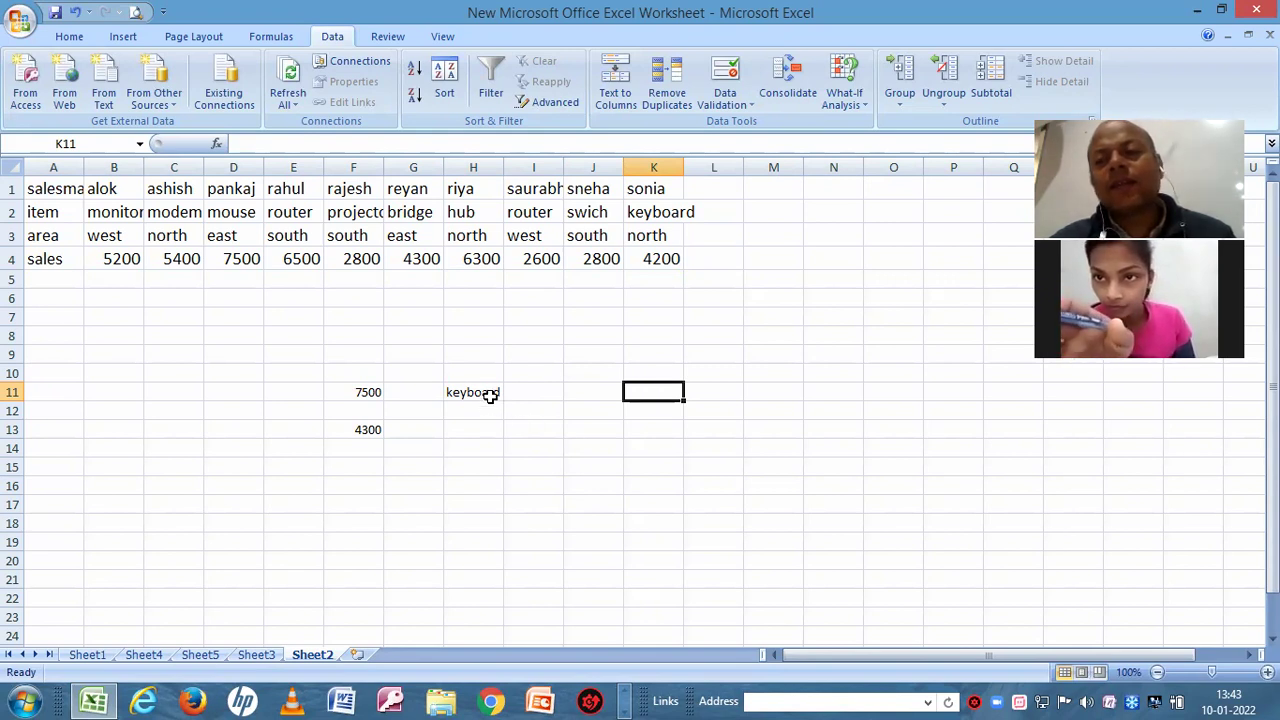
pyautogui.click(490, 396)
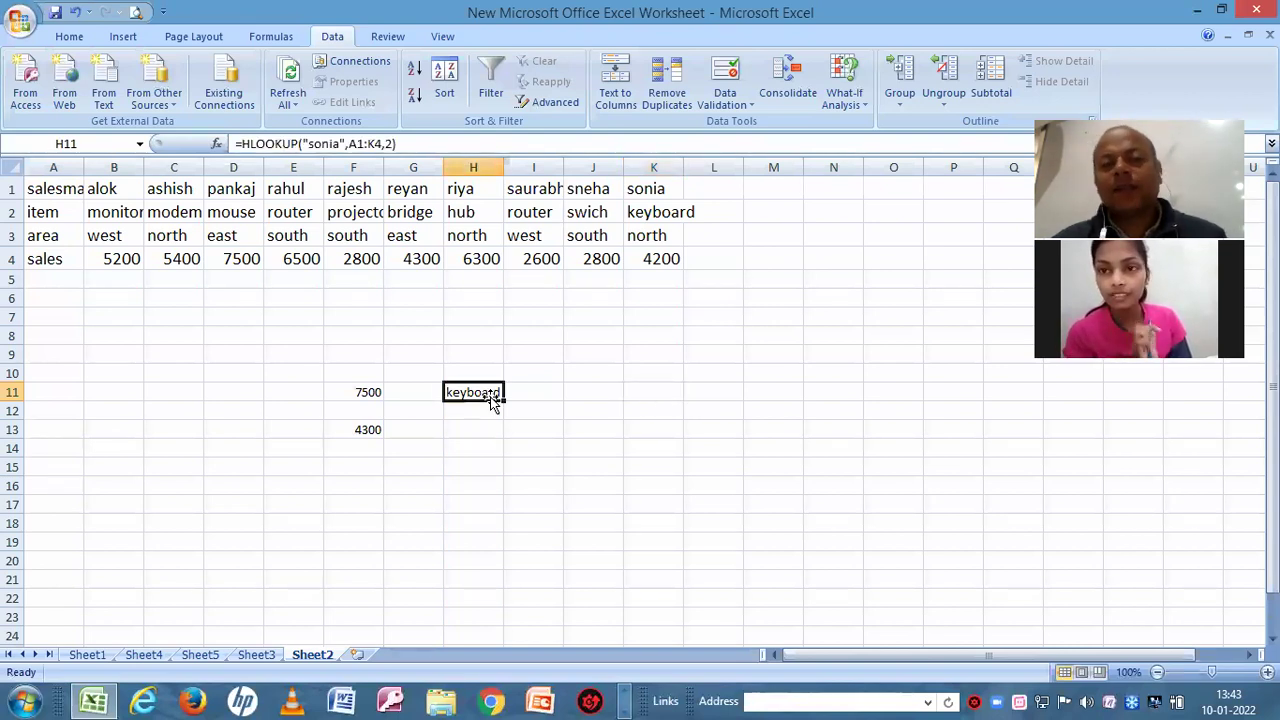
pyautogui.click(607, 490)
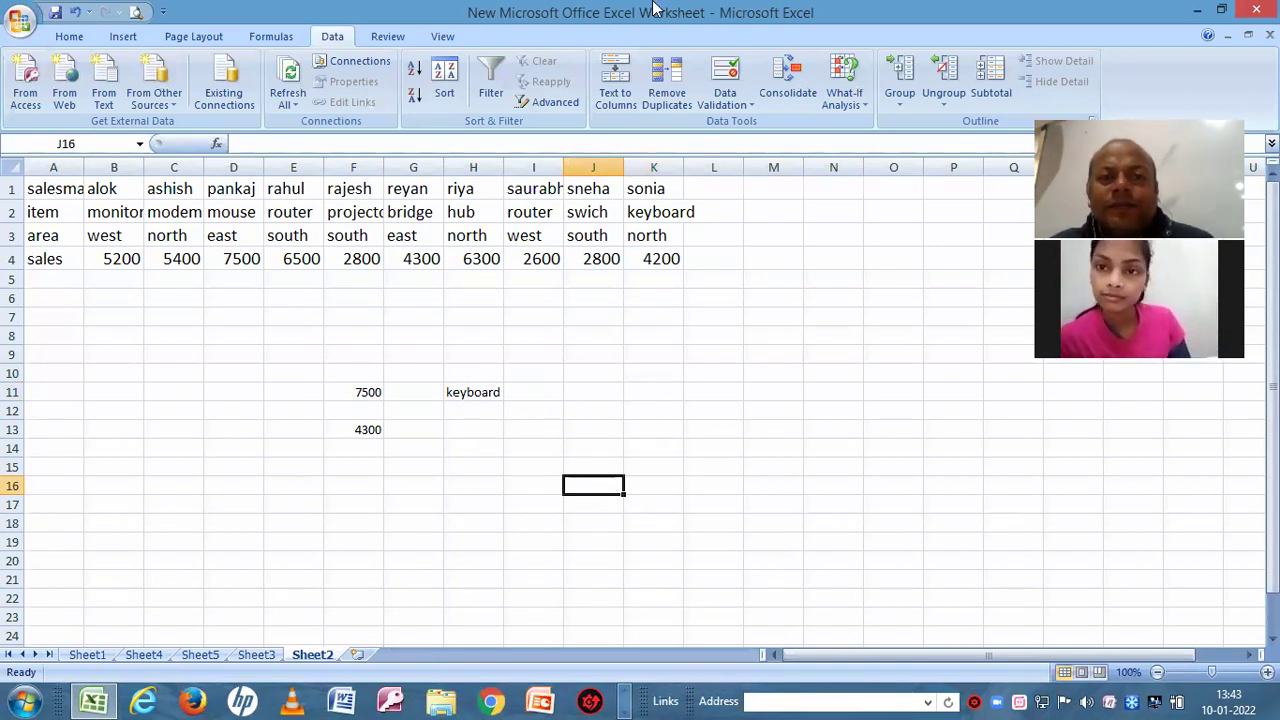
# - Select an empty cell on Sheet2, leaving keyboard showing in H11
pyautogui.click(735, 377)
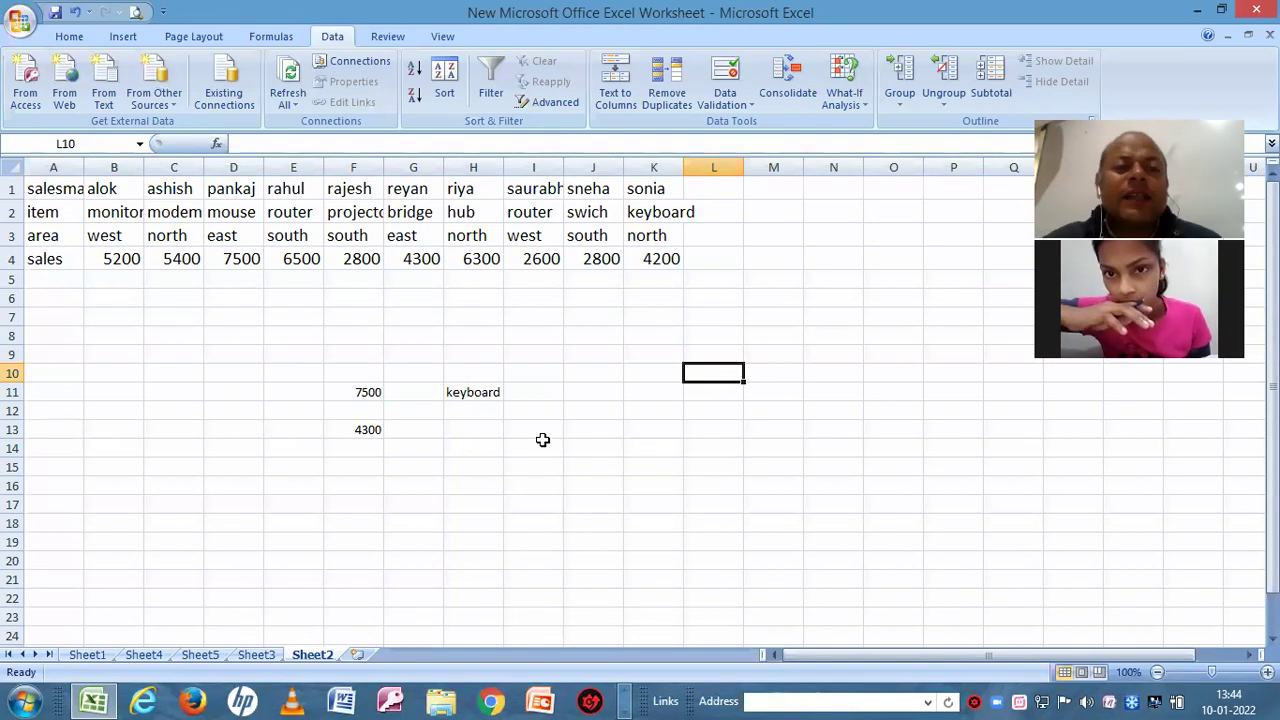
# - Switch to Sheet3 and select cell A1 of the sales table
pyautogui.click(265, 655)
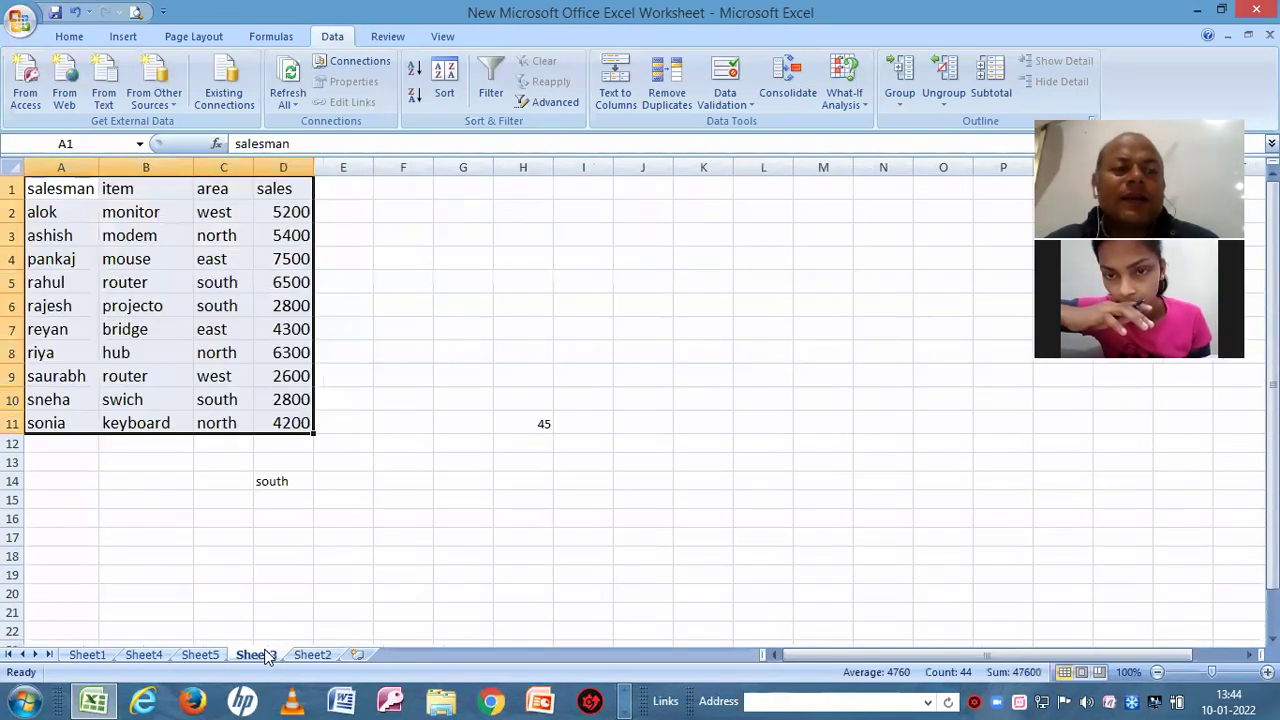
pyautogui.click(489, 536)
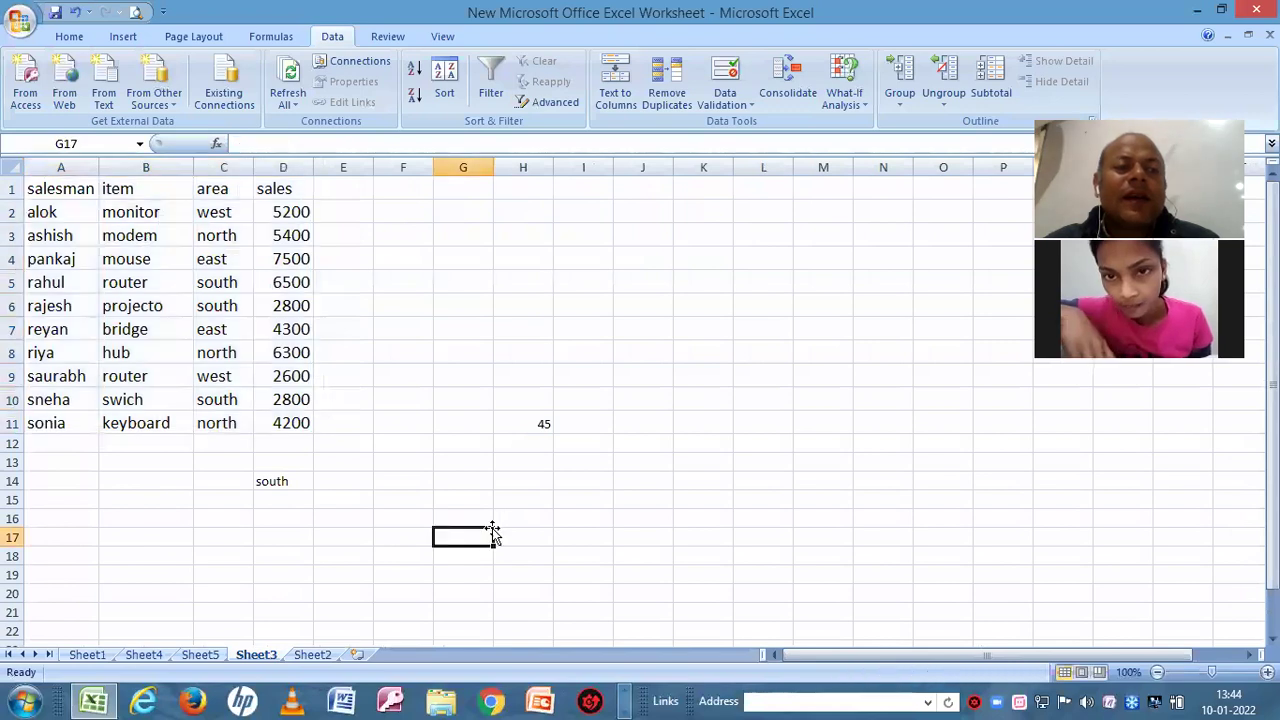
pyautogui.click(58, 184)
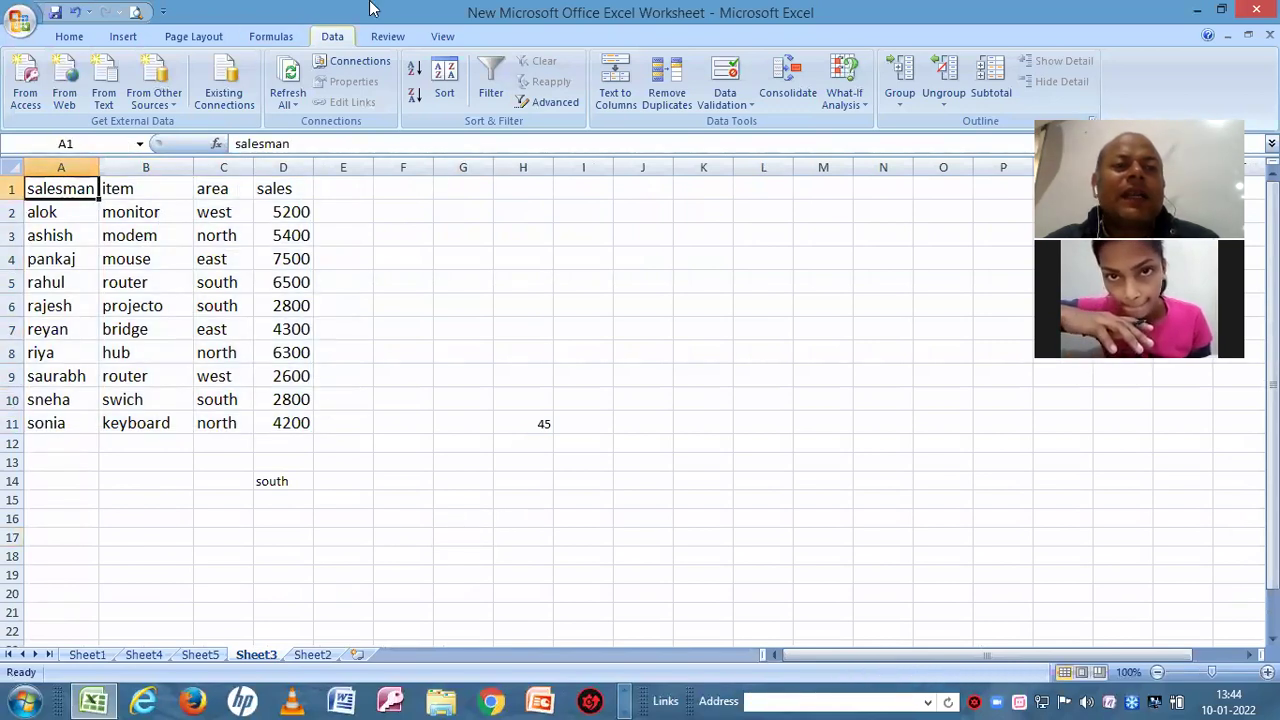
# - Sort the sales table by the item column, values, A to Z
pyautogui.click(444, 80)
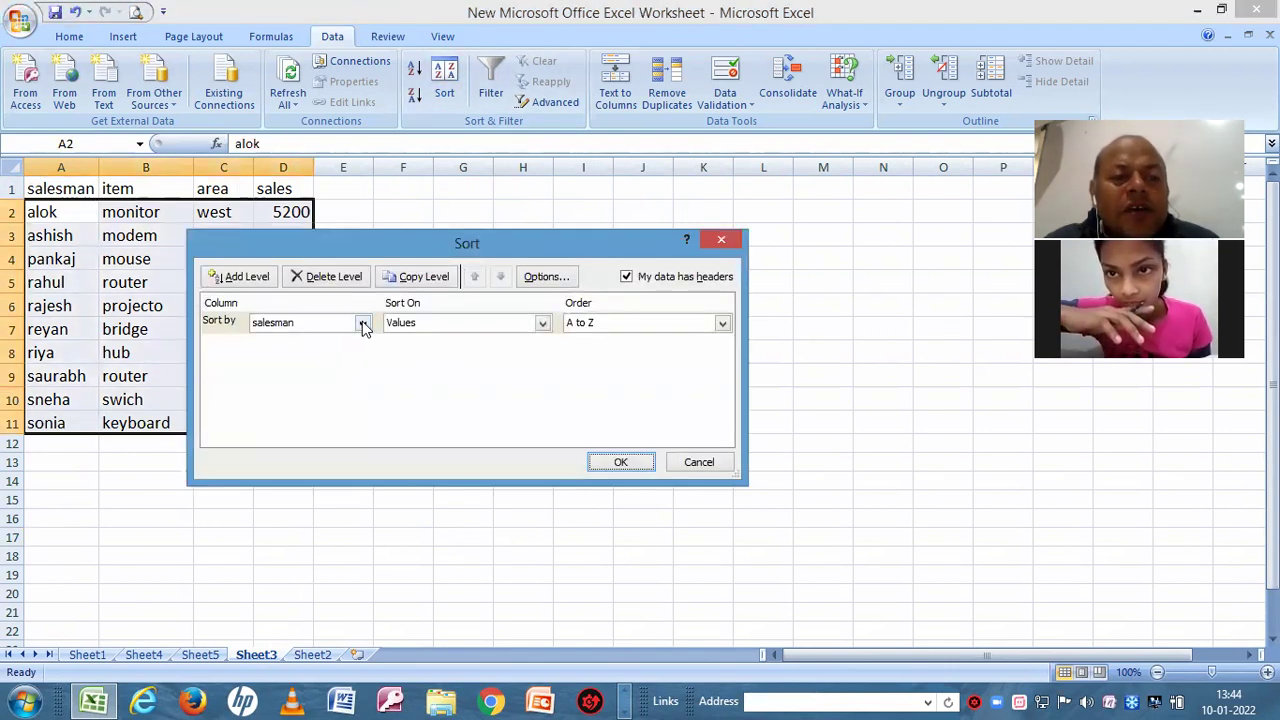
pyautogui.click(363, 323)
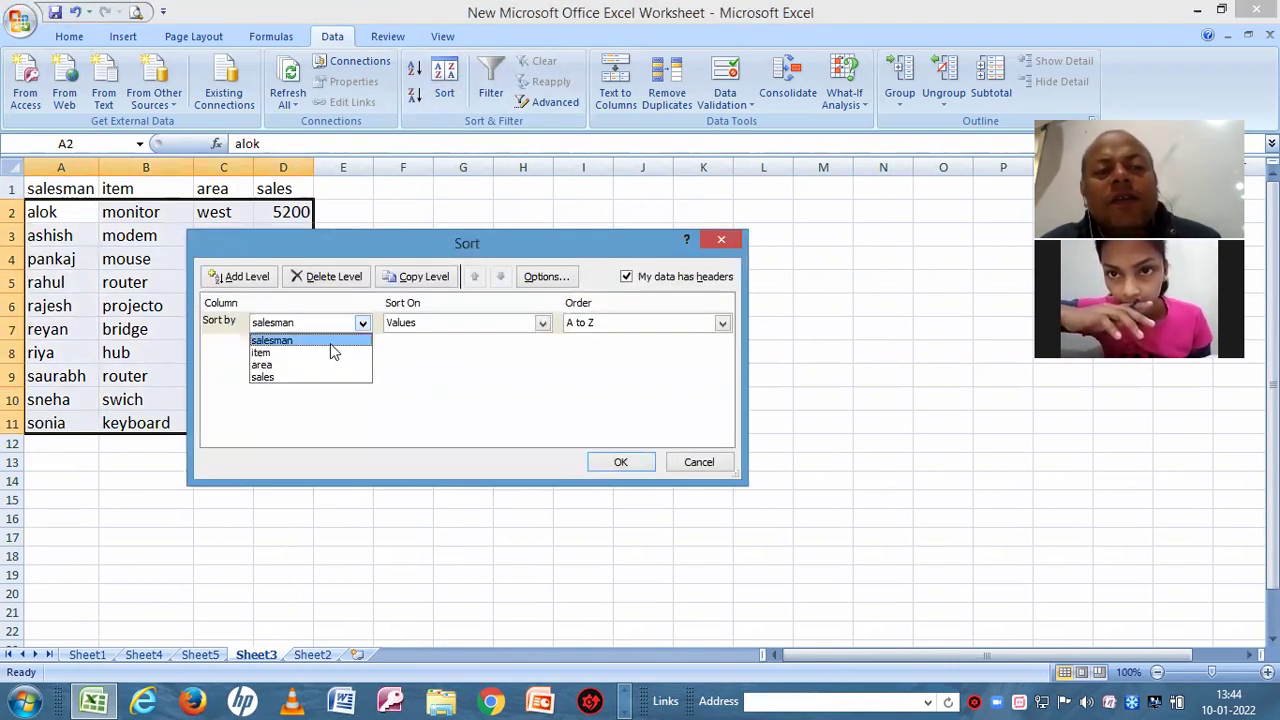
pyautogui.click(328, 343)
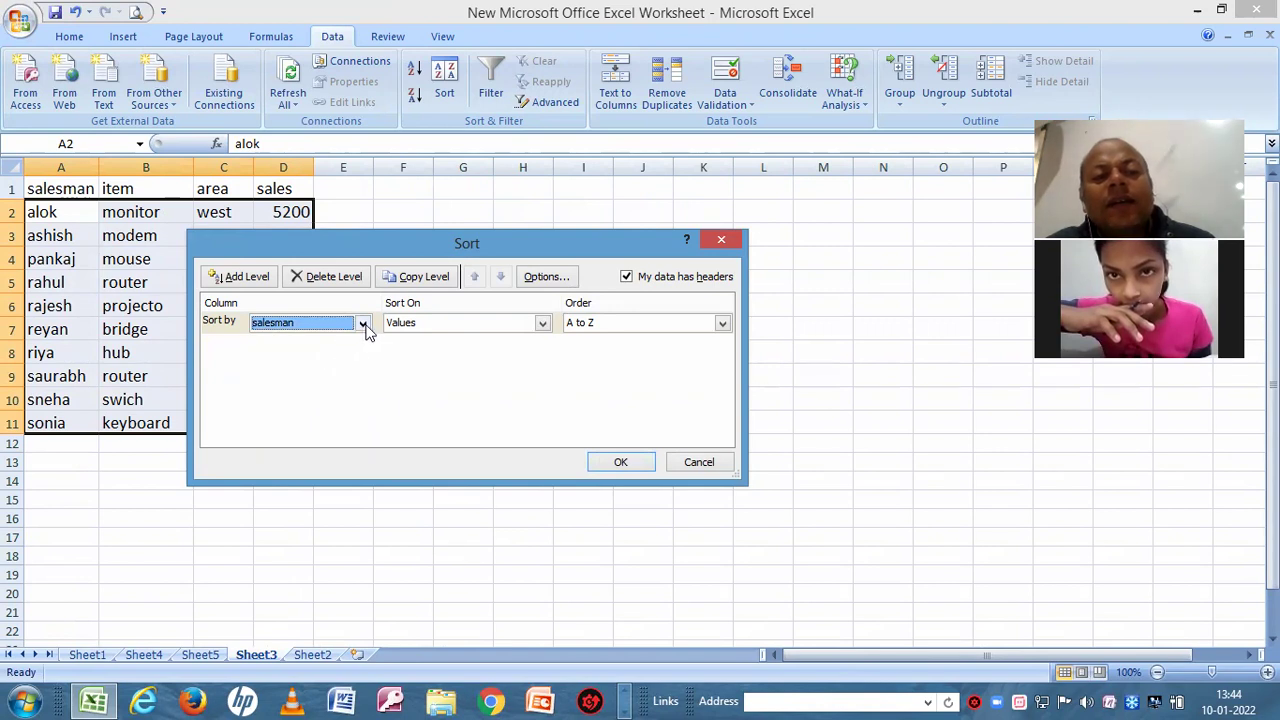
pyautogui.click(363, 323)
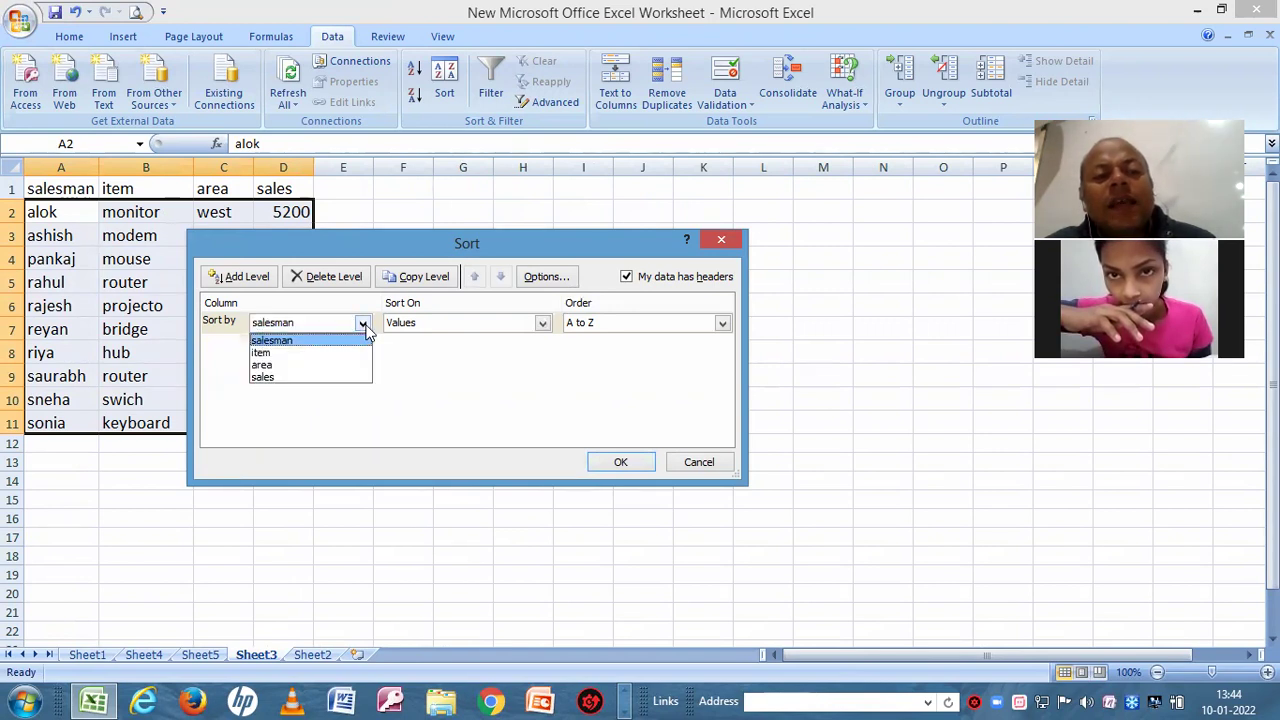
pyautogui.click(289, 358)
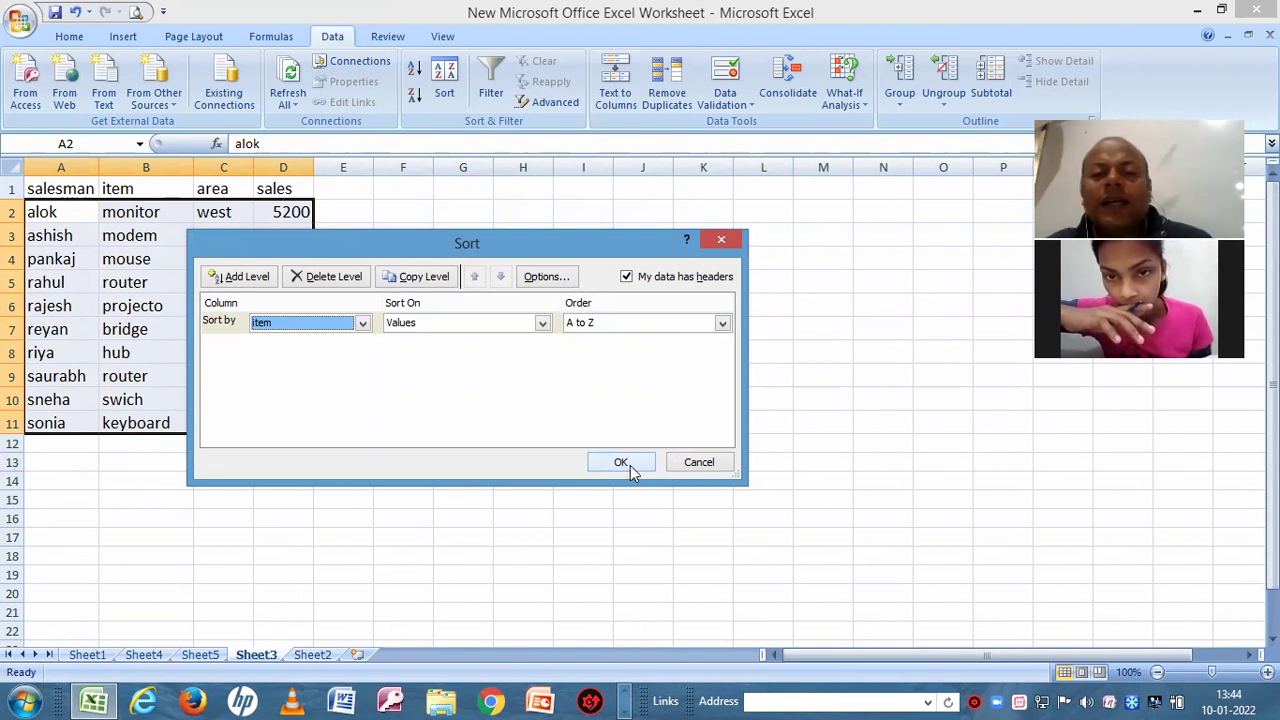
pyautogui.click(621, 462)
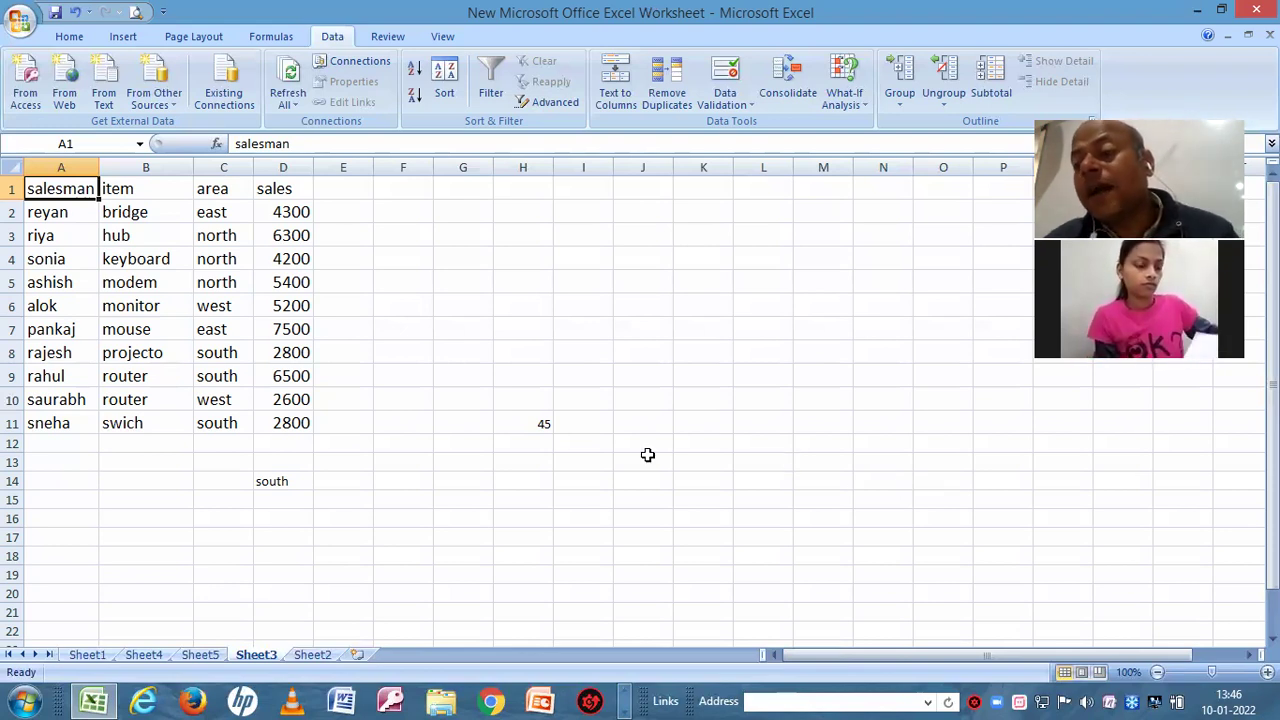
pyautogui.click(589, 443)
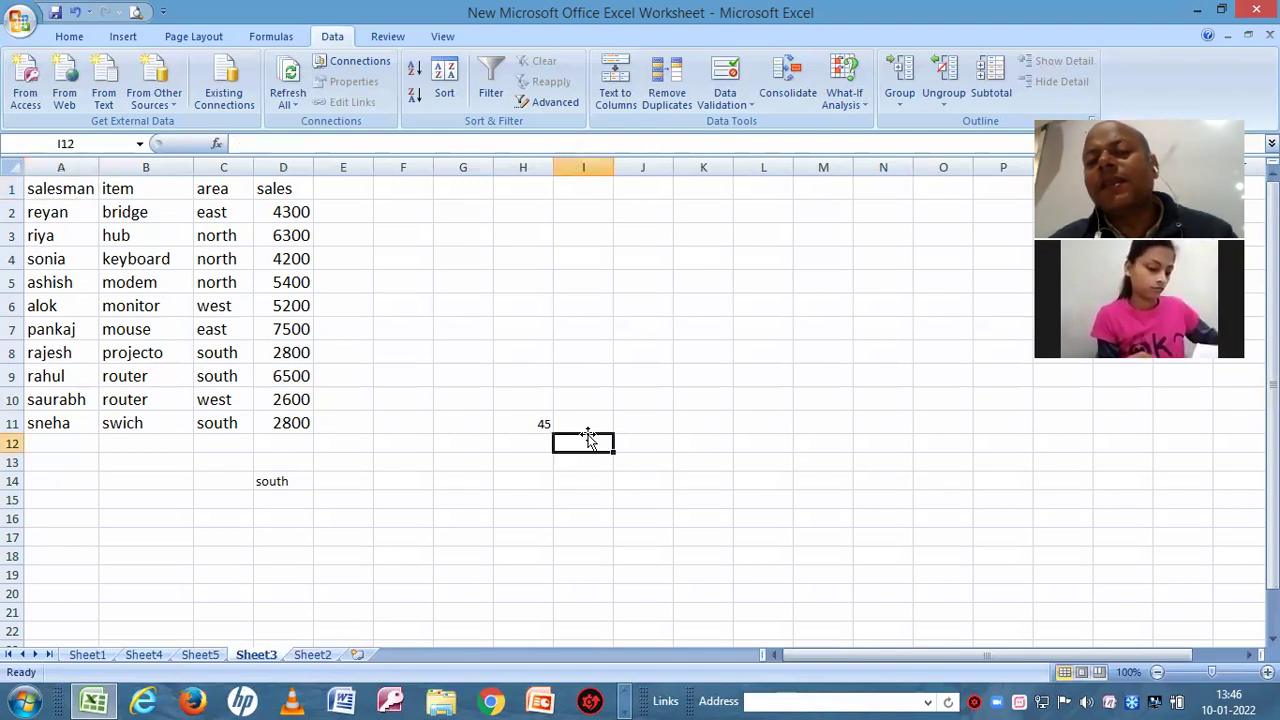
pyautogui.click(535, 422)
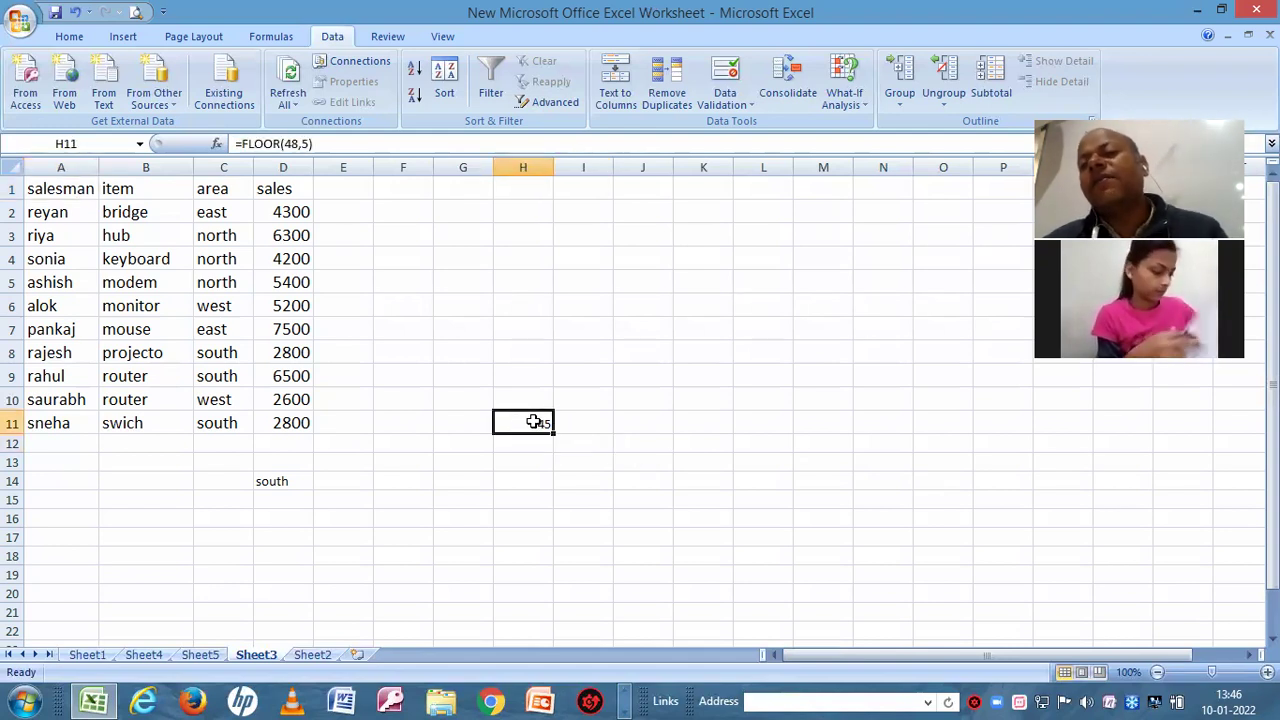